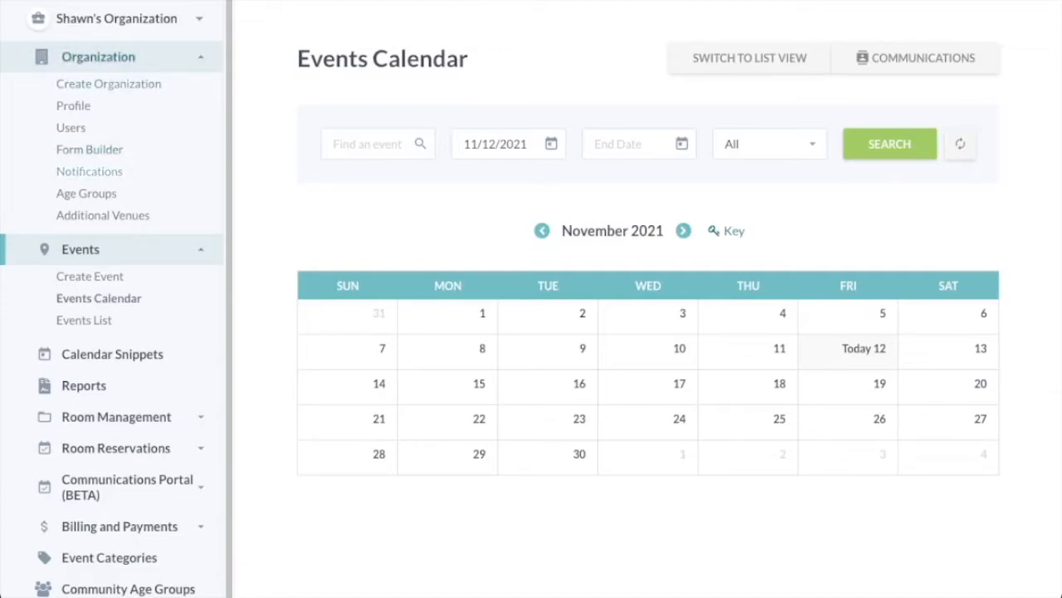
Create a new registration form named 'Attendee Scenario Form' in the Form Builder.
left_click(89, 149)
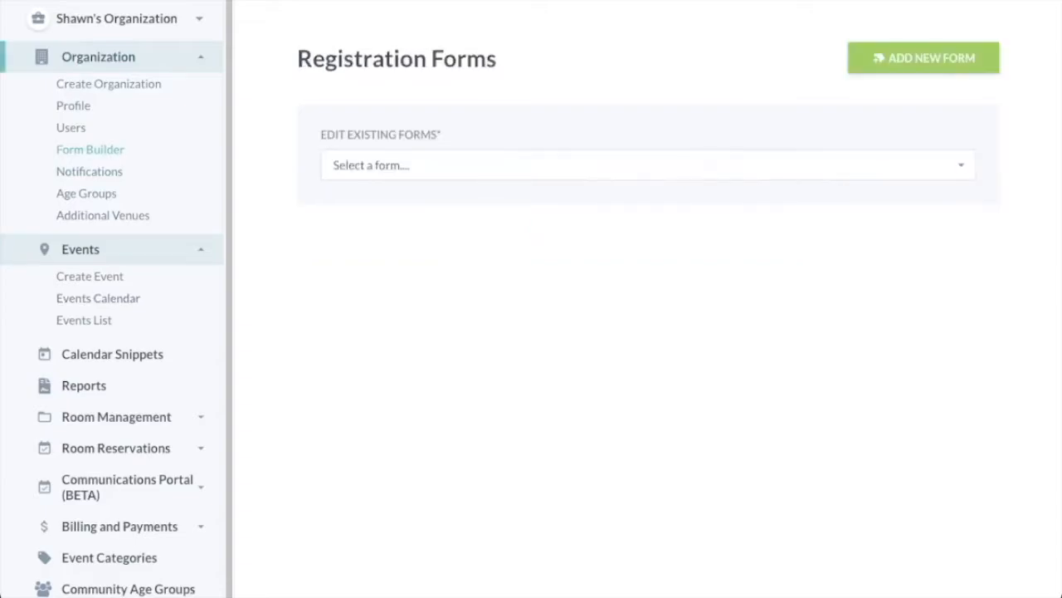
left_click(923, 58)
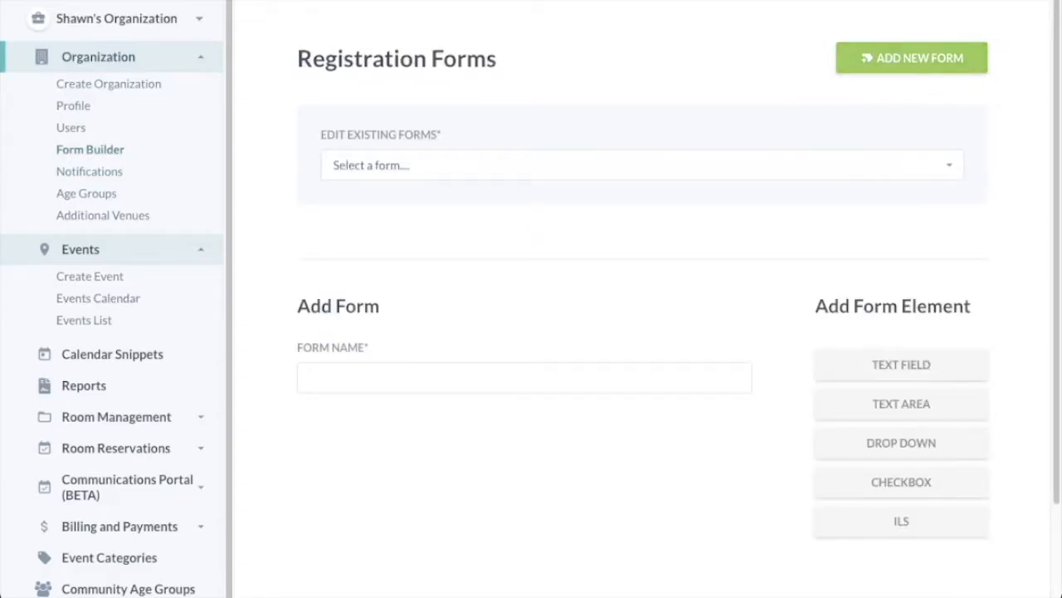
type("Attendee Scenario Form")
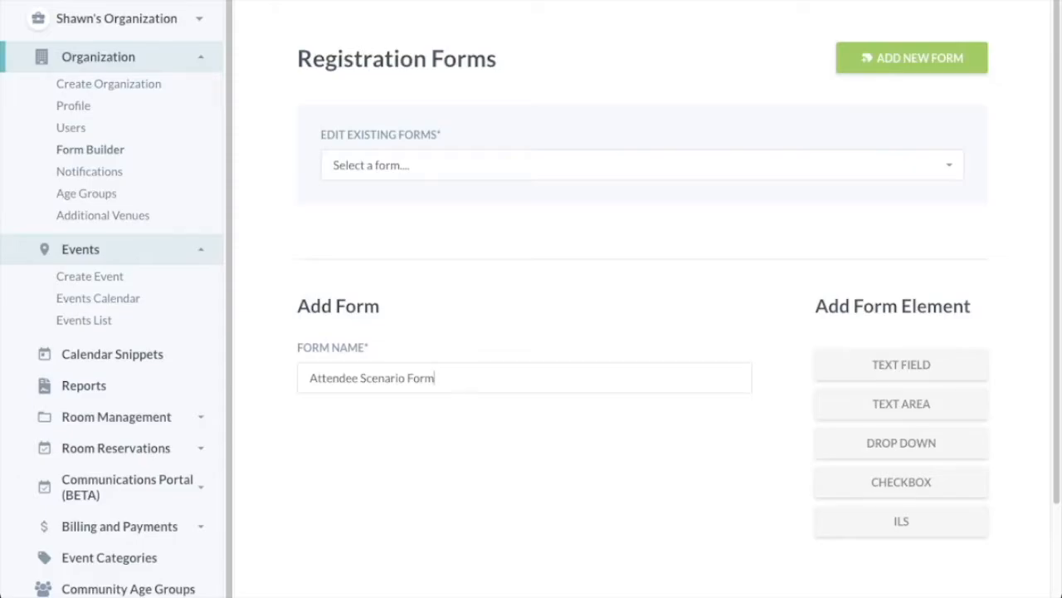
Add a required text field labelled 'City of residence?'.
left_click(901, 365)
left_click(525, 105)
type("C")
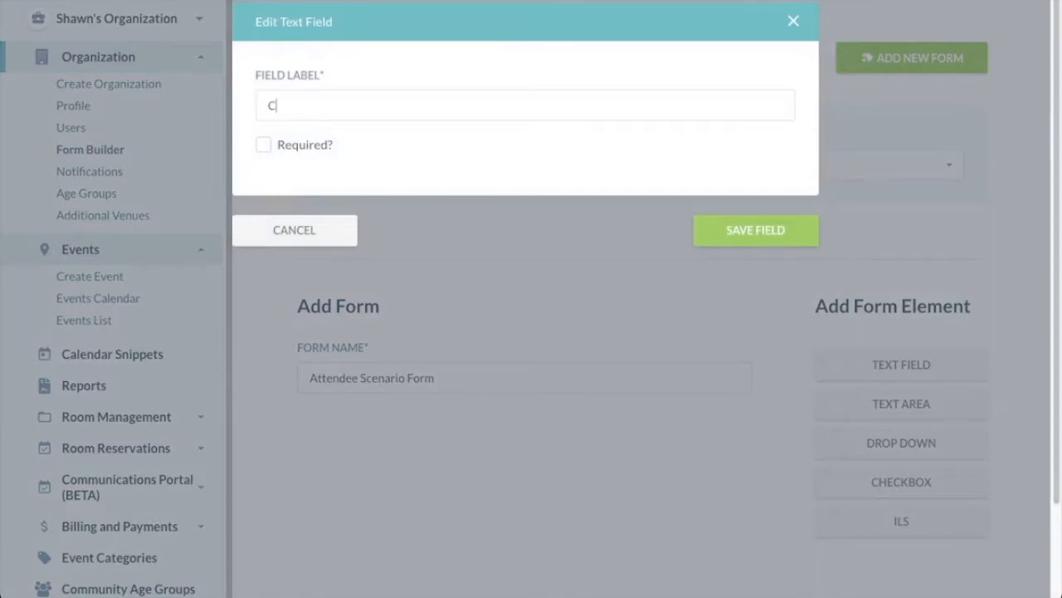
type("ity of residence?")
left_click(263, 144)
left_click(755, 230)
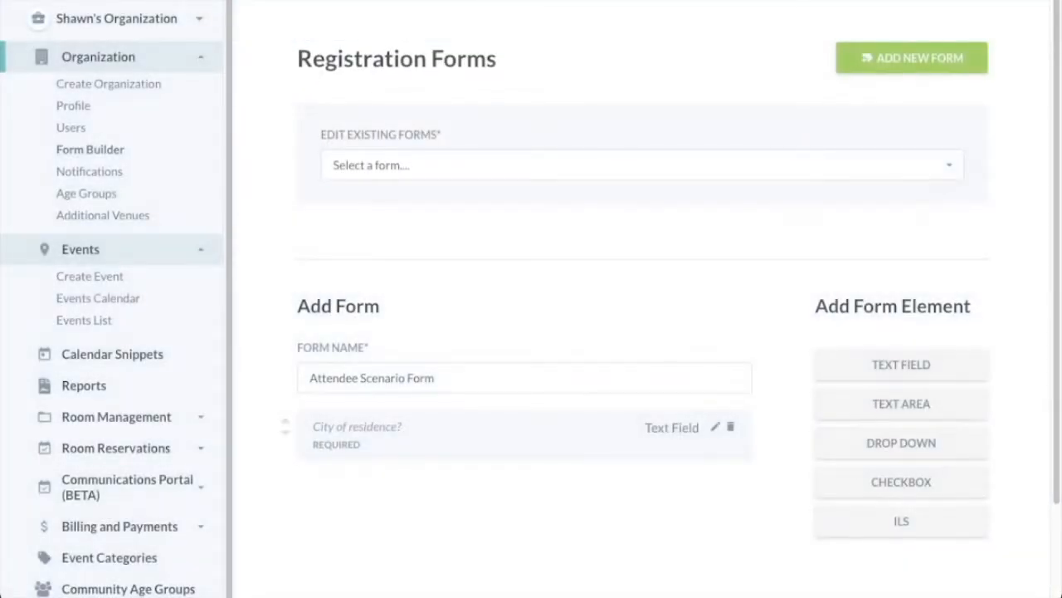
Add an ILS field labelled 'Library Card Number'.
scroll(671, 303, "down", 1)
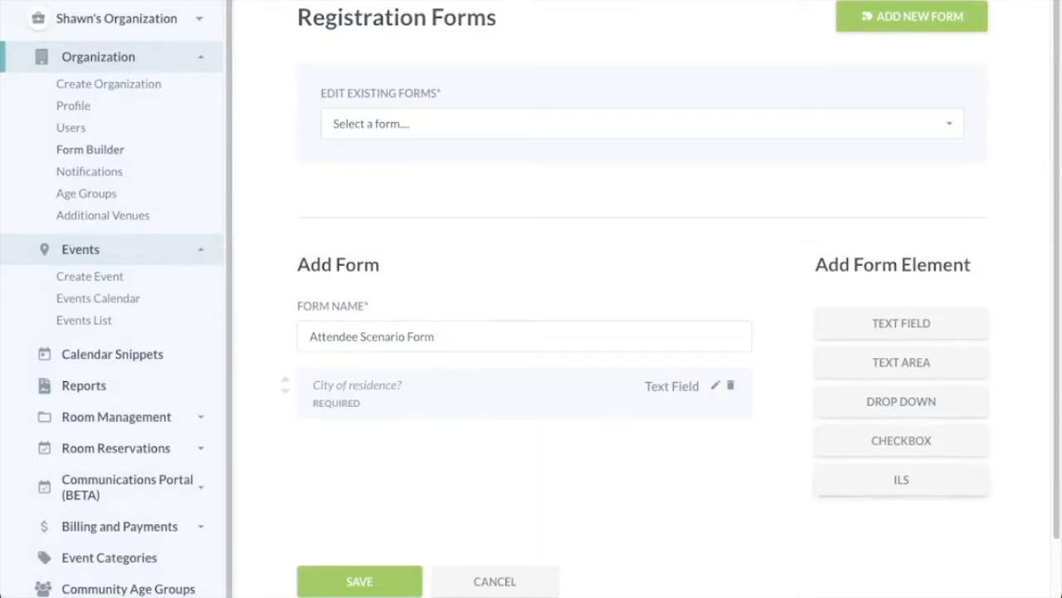
left_click(901, 479)
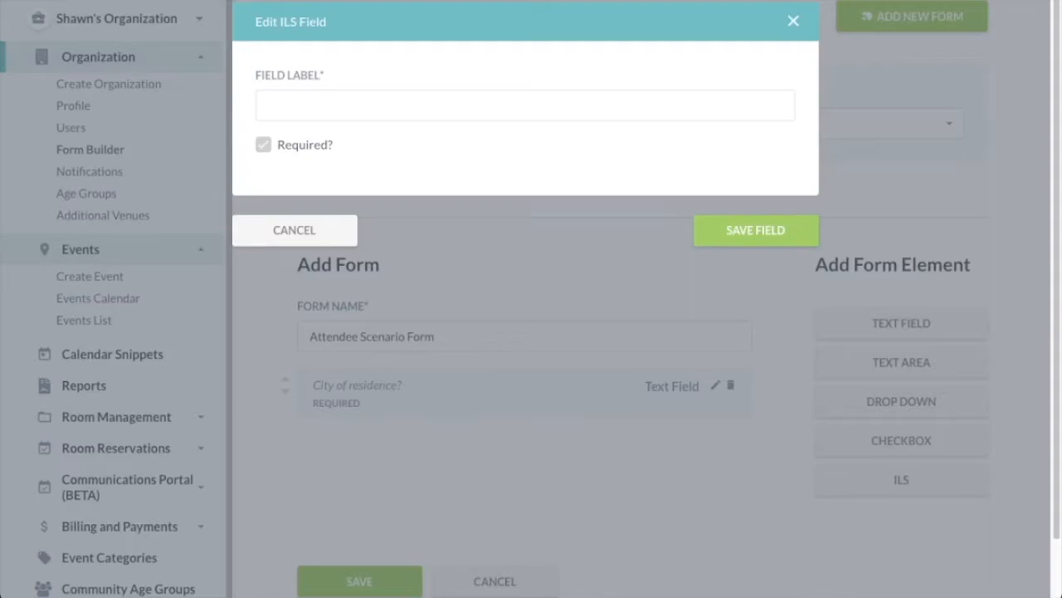
type("Library Card Number")
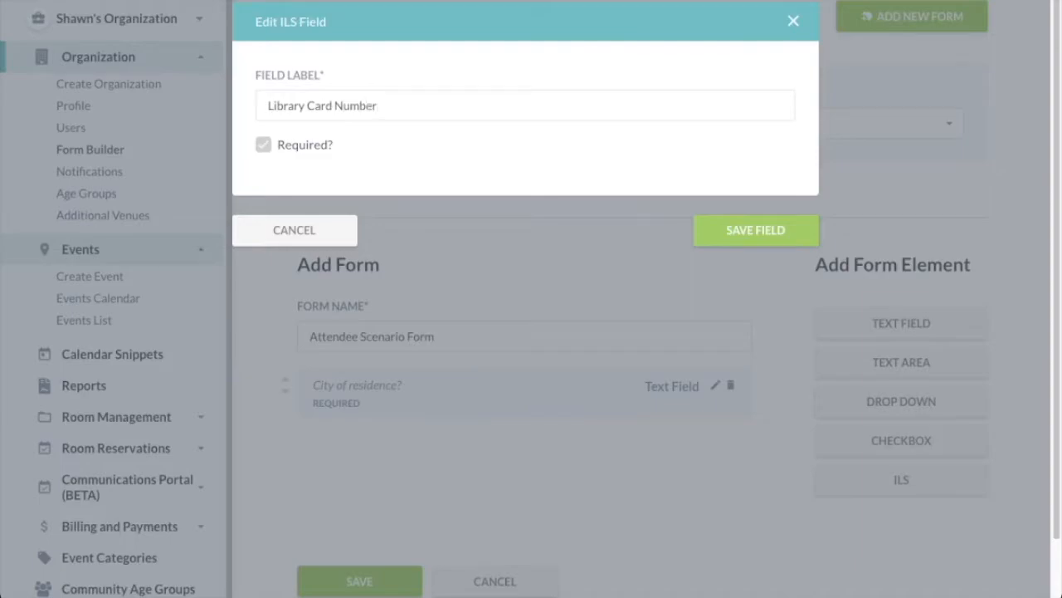
left_click(757, 230)
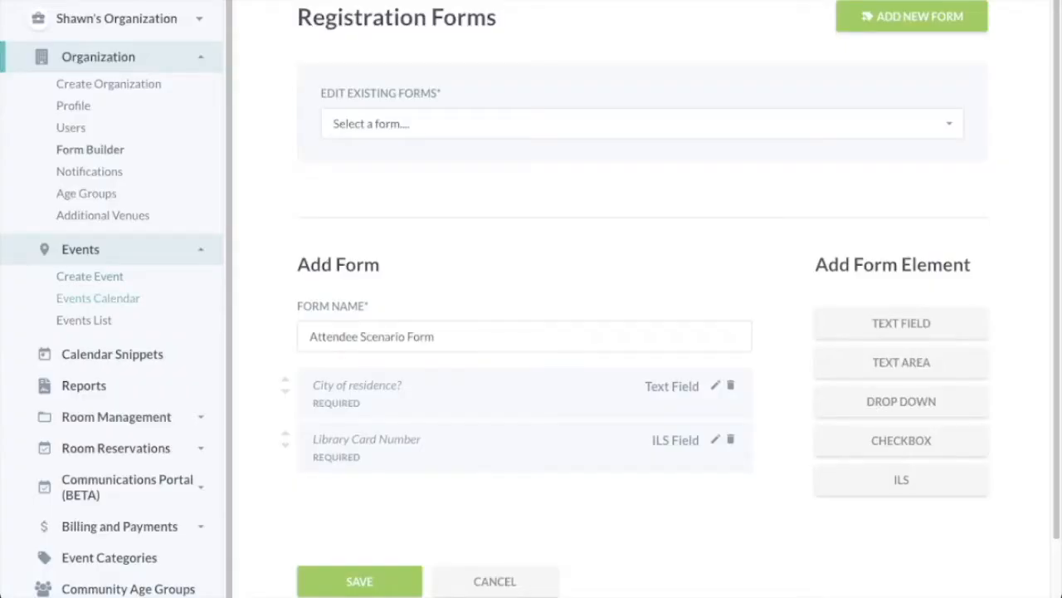
left_click(90, 275)
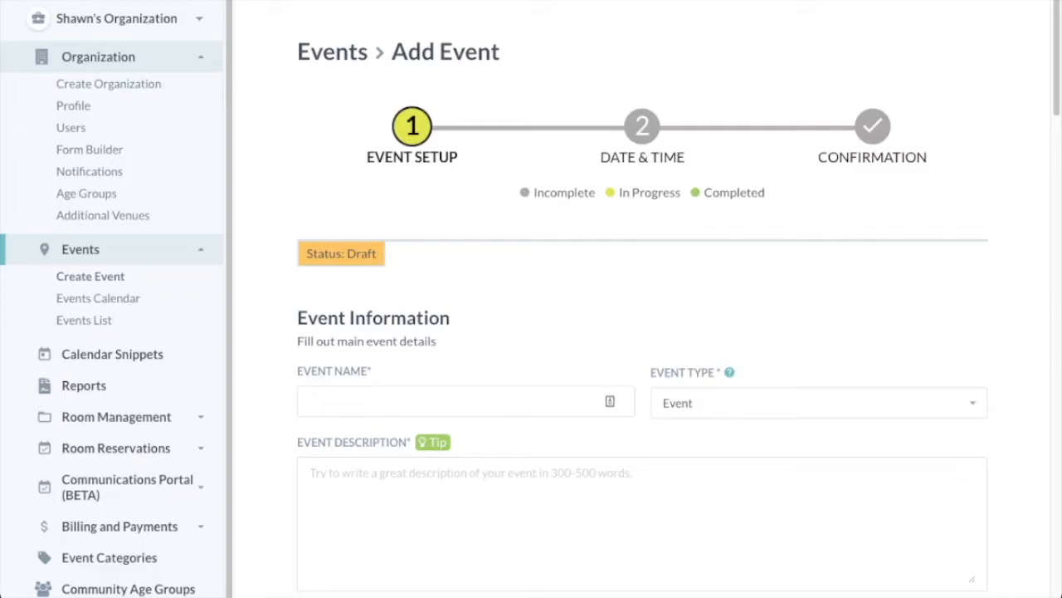
Name the event and describe it as 'Join your favorite librarians to listen in to the guest speaker!'.
type("Guest Speaker Event")
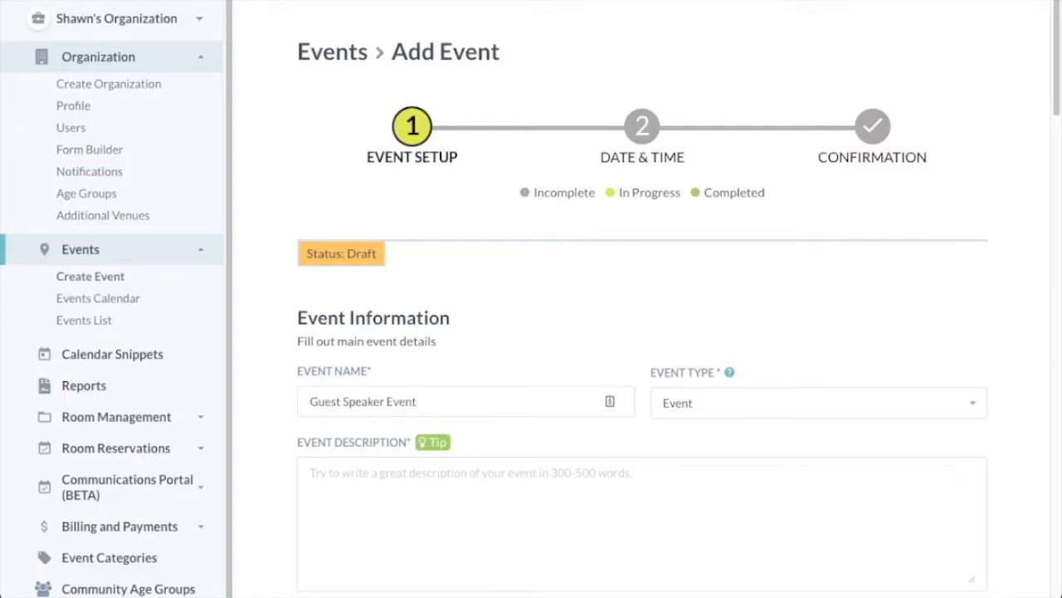
left_click(310, 473)
type("Join your favorite librarians to listen in to the guest speaker!")
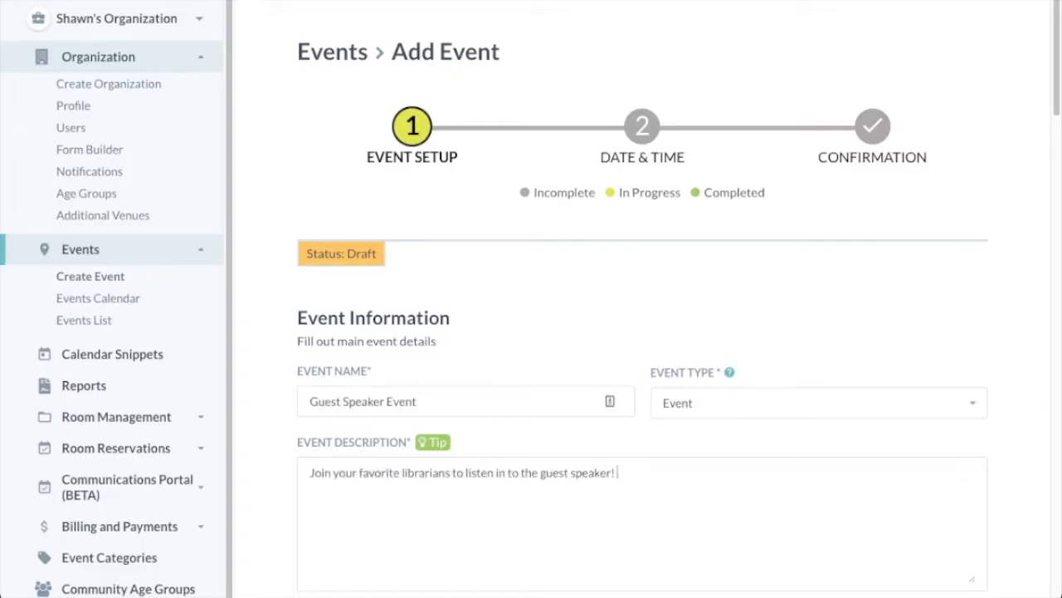
scroll(642, 332, "down", 7)
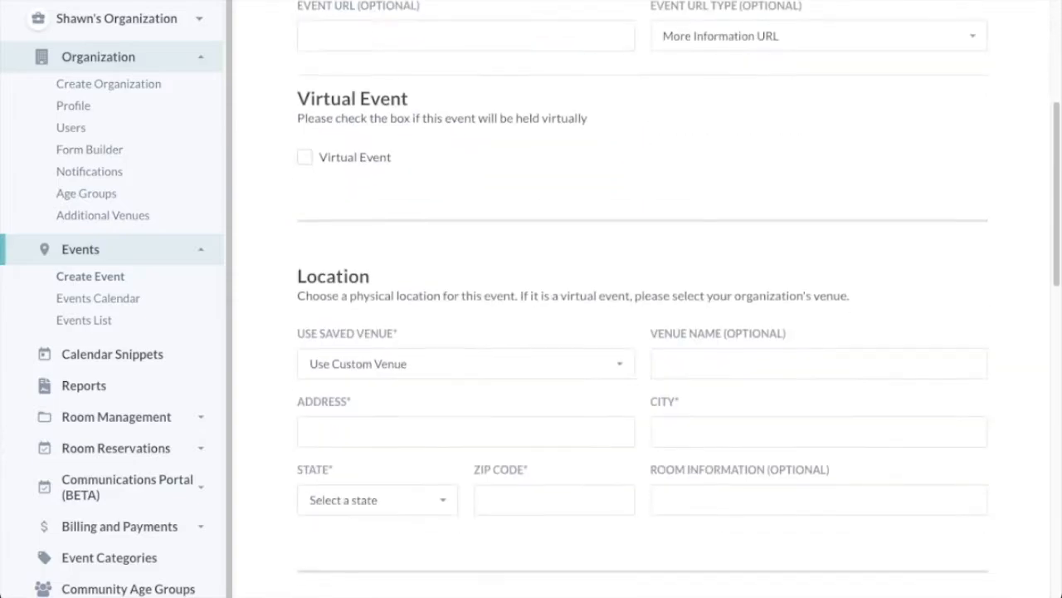
scroll(643, 332, "down", 2)
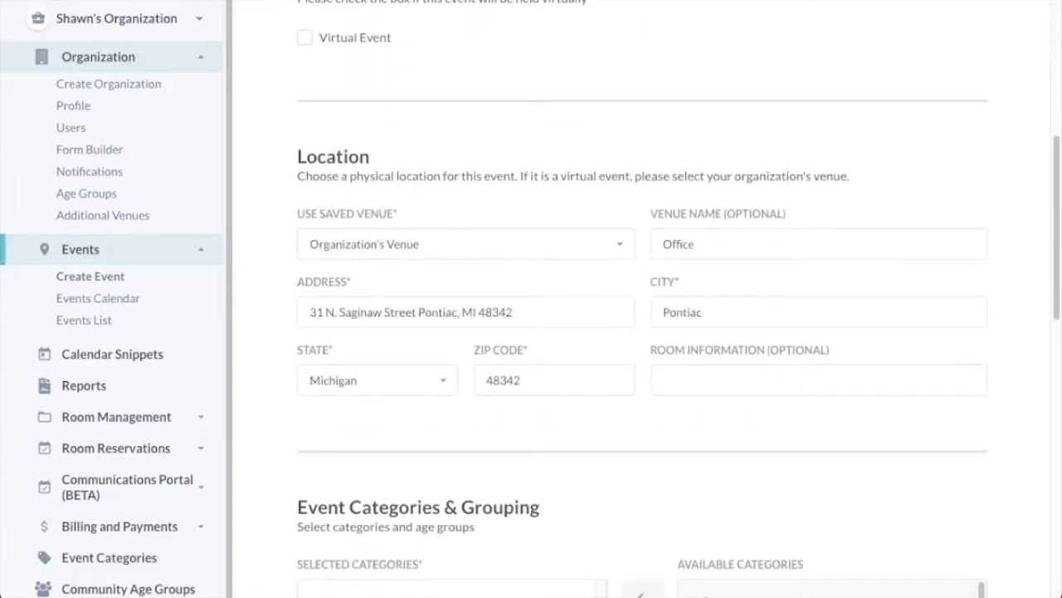
scroll(642, 332, "down", 6)
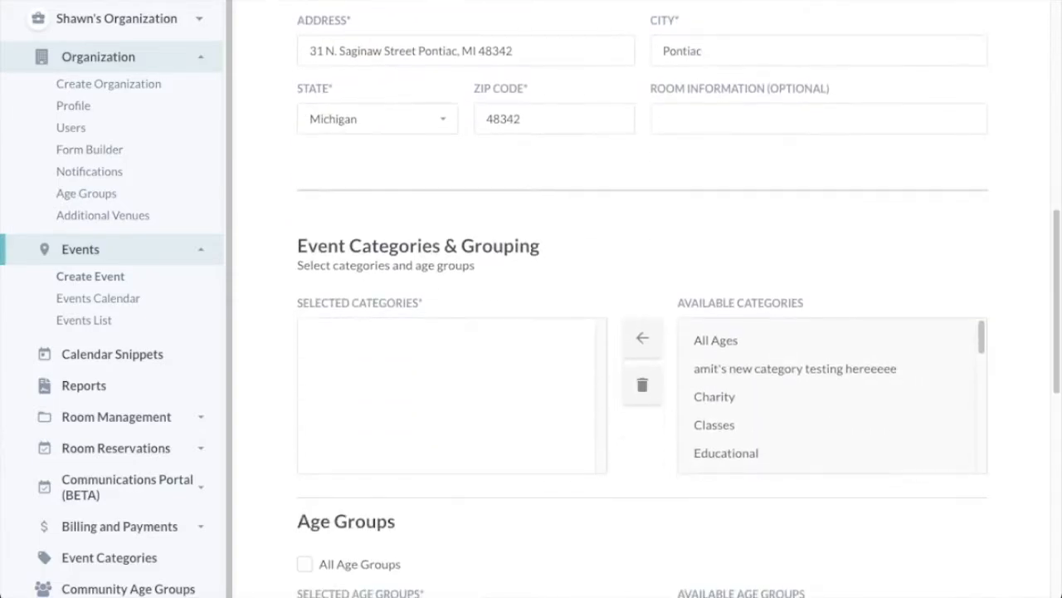
Assign the Educational category and Adult age group, then save the event setup.
left_click(726, 322)
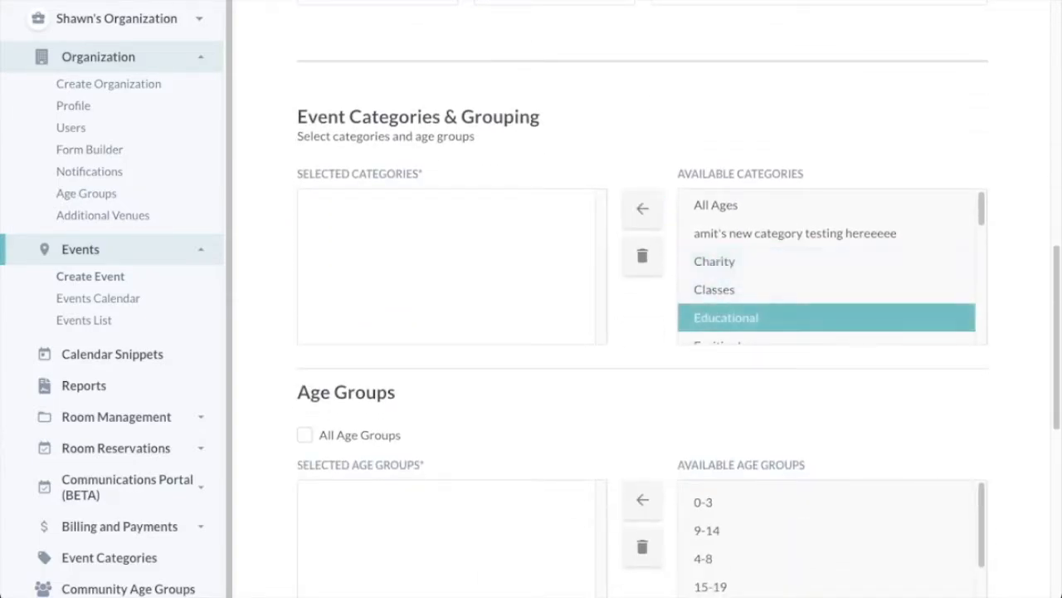
left_click(642, 209)
scroll(642, 210, "down", 1)
scroll(822, 374, "down", 2)
scroll(822, 390, "down", 3)
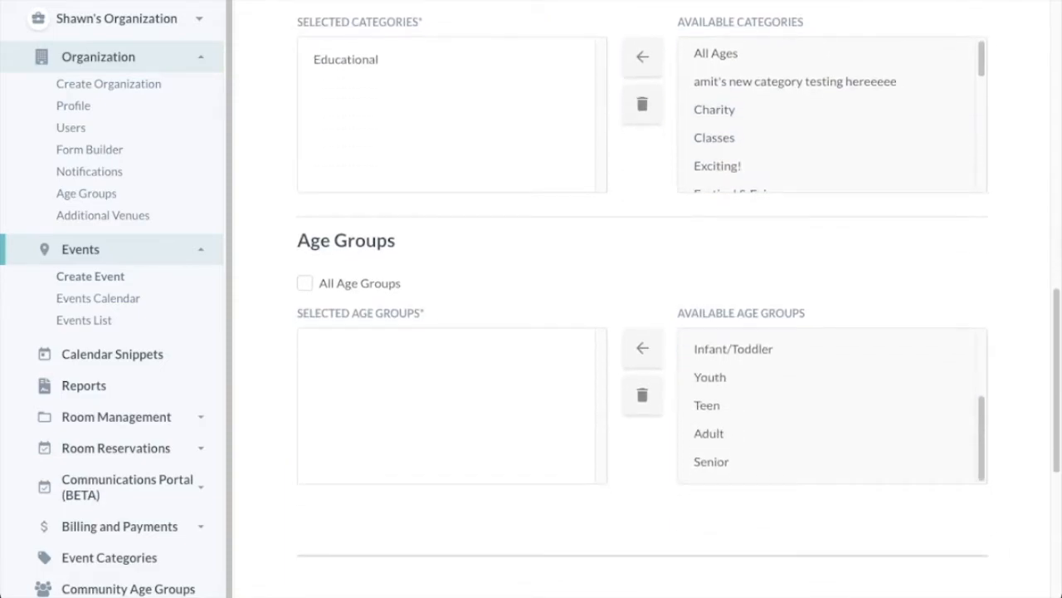
left_click(827, 433)
left_click(642, 347)
scroll(642, 332, "down", 7)
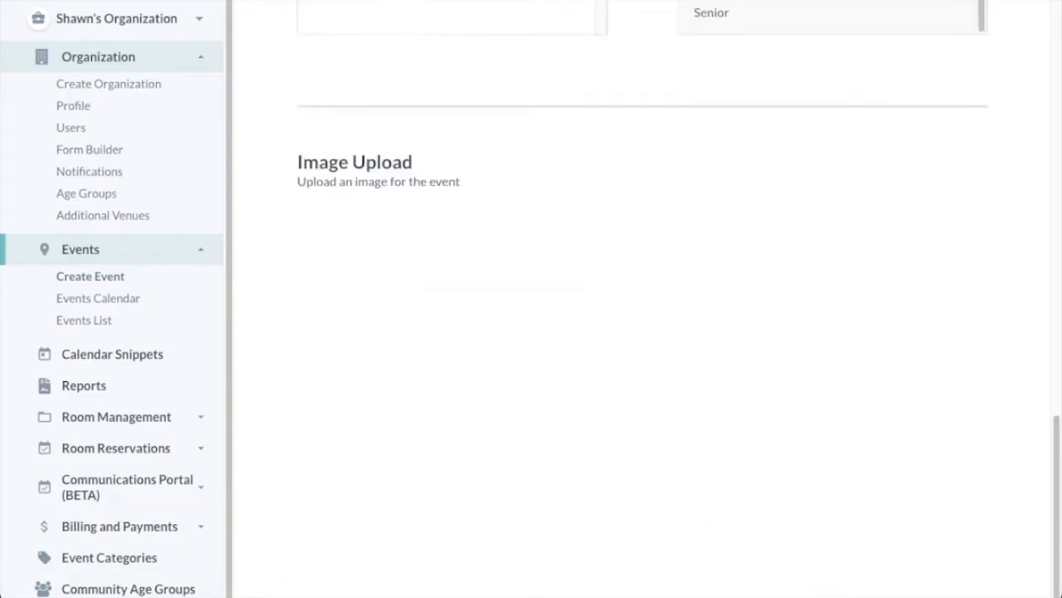
left_click(377, 511)
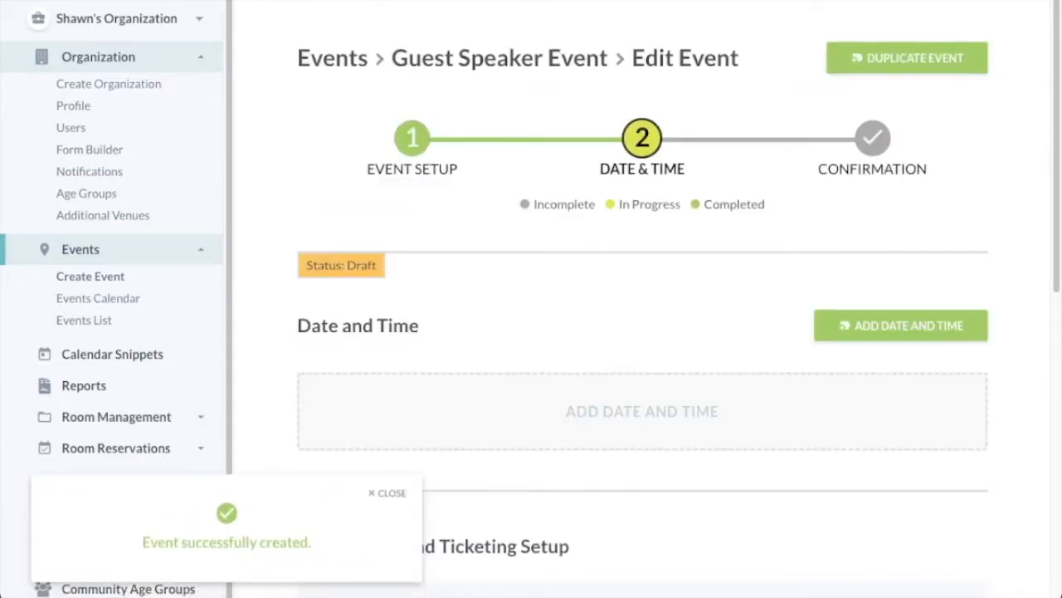
Schedule the event for November 12, 2021 starting at 9:00 PM and confirm the date.
left_click(901, 325)
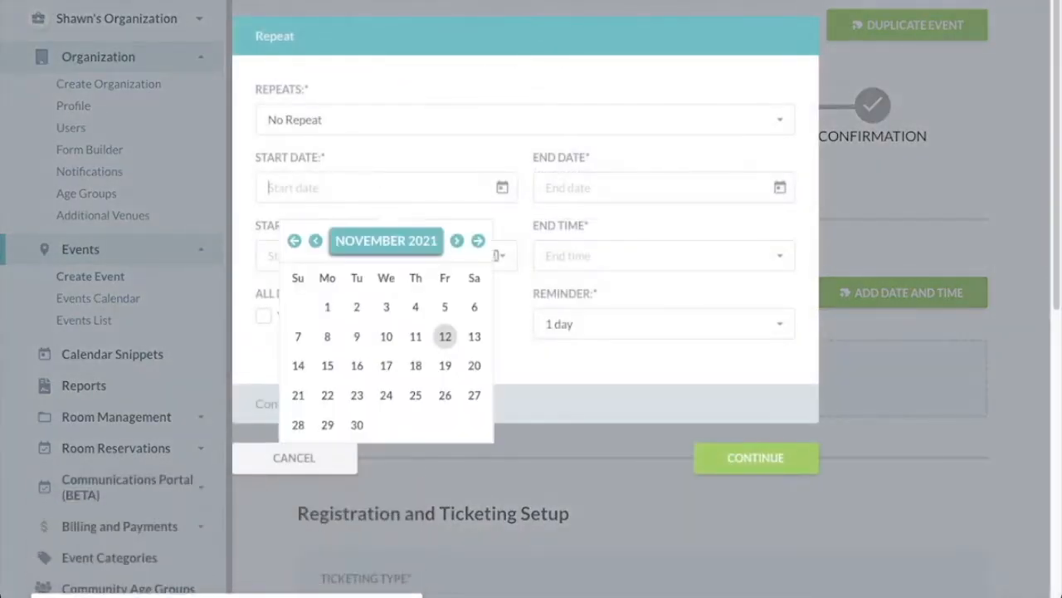
left_click(445, 336)
left_click(374, 256)
scroll(381, 332, "down", 18)
left_click(380, 342)
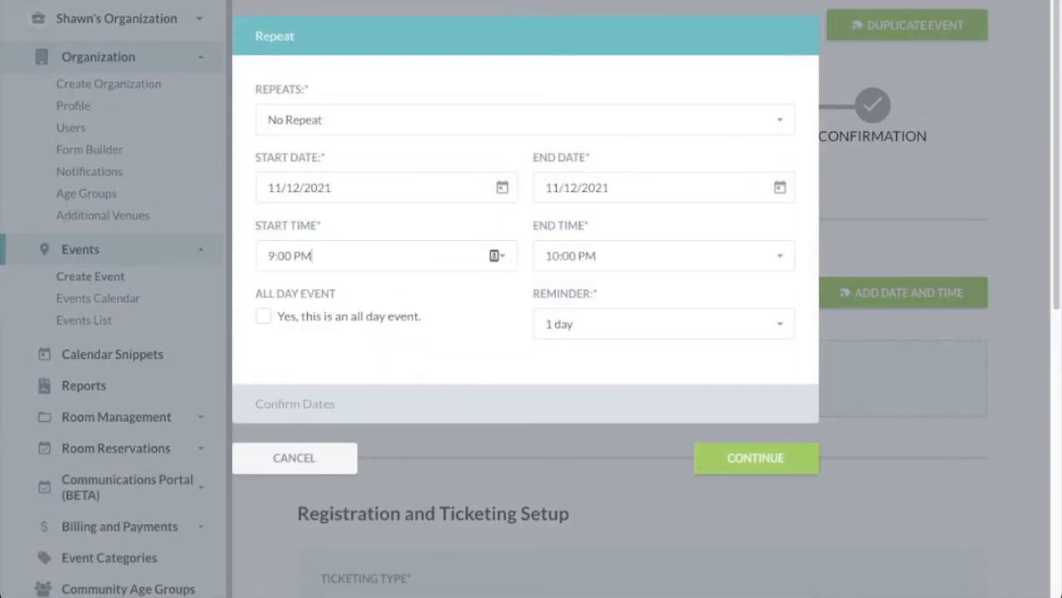
left_click(755, 458)
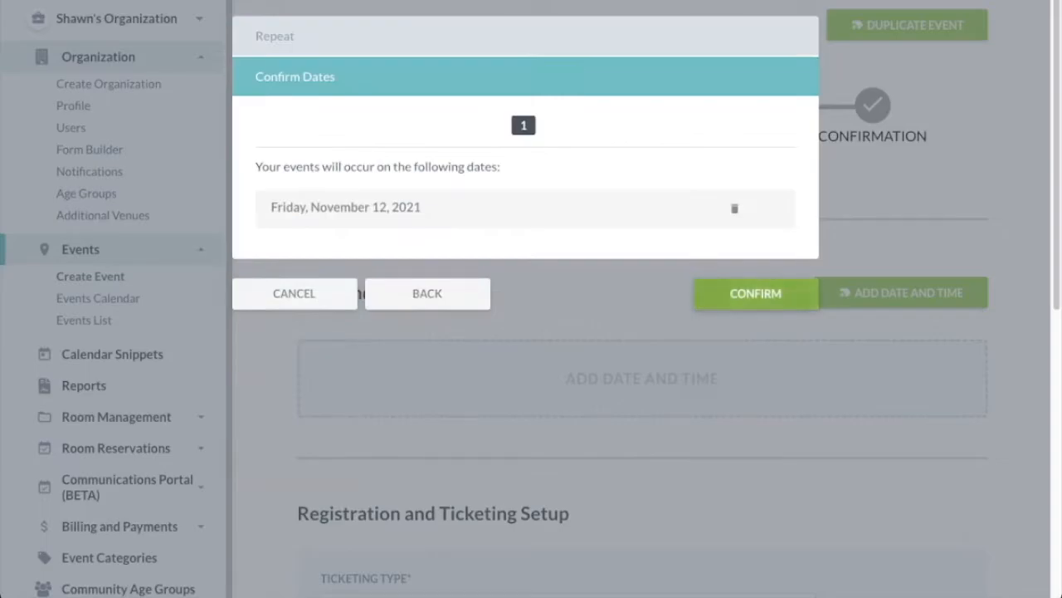
left_click(755, 293)
scroll(643, 298, "down", 2)
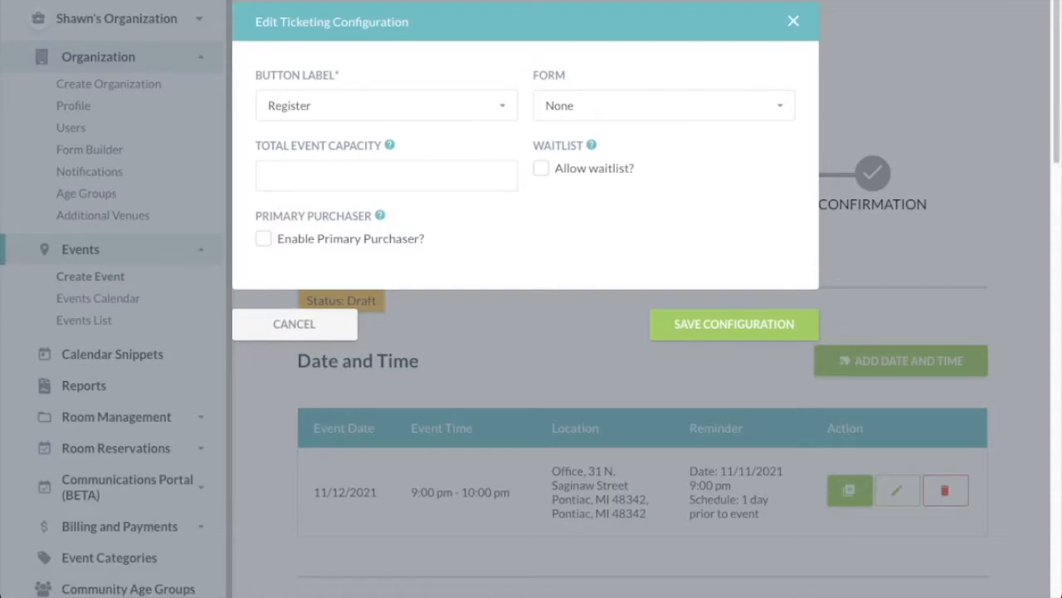
Require the Attendee Scenario Form with a total capacity of 20 and save the configuration.
left_click(664, 105)
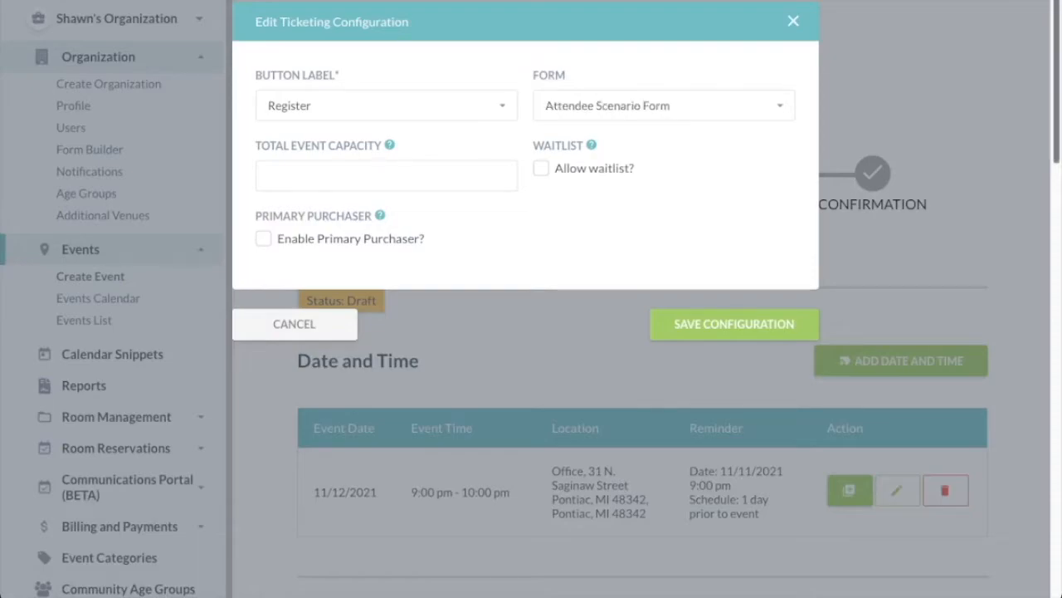
left_click(386, 176)
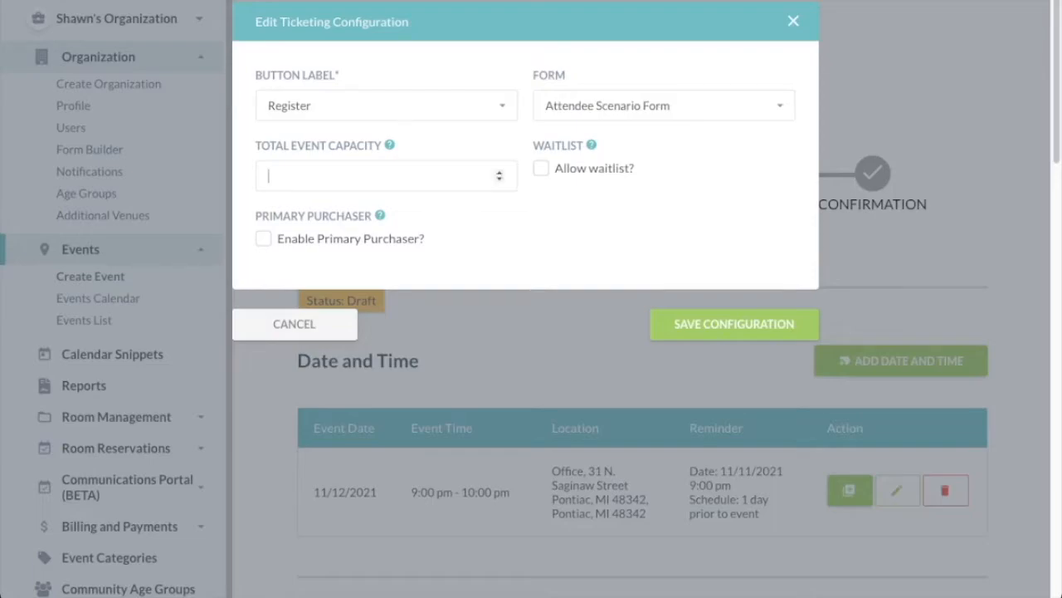
type("20")
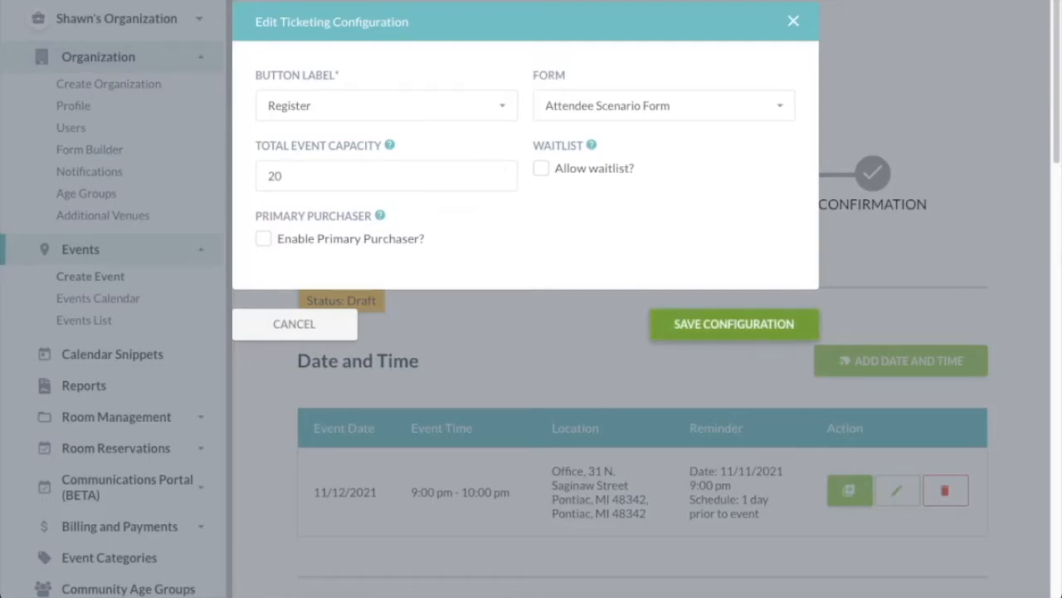
left_click(733, 324)
scroll(664, 324, "down", 12)
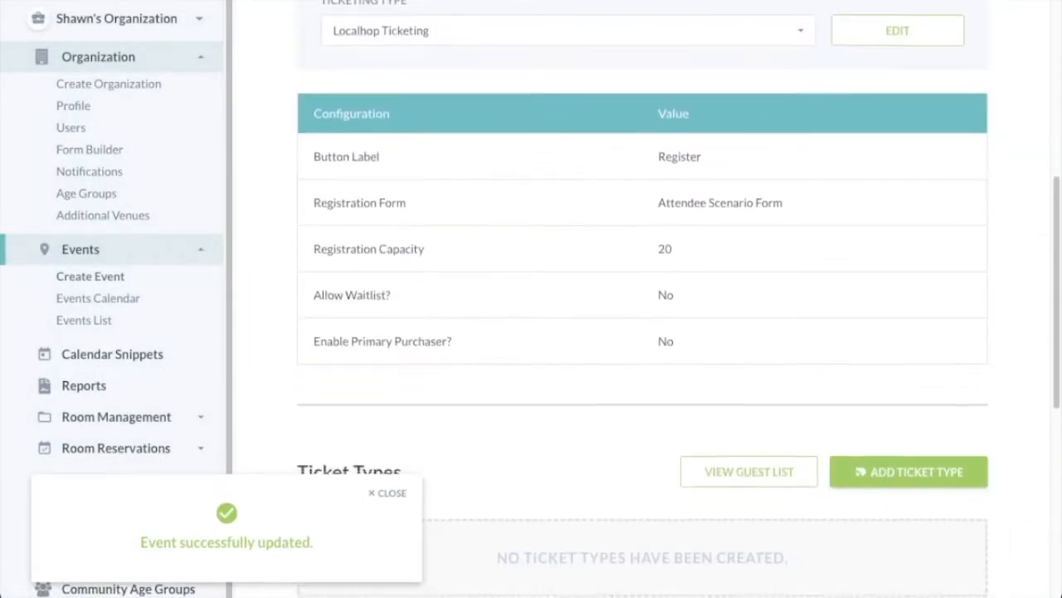
Add an Admission ticket type with quantity 20, a description, and registration opening 11/10/2021.
left_click(909, 149)
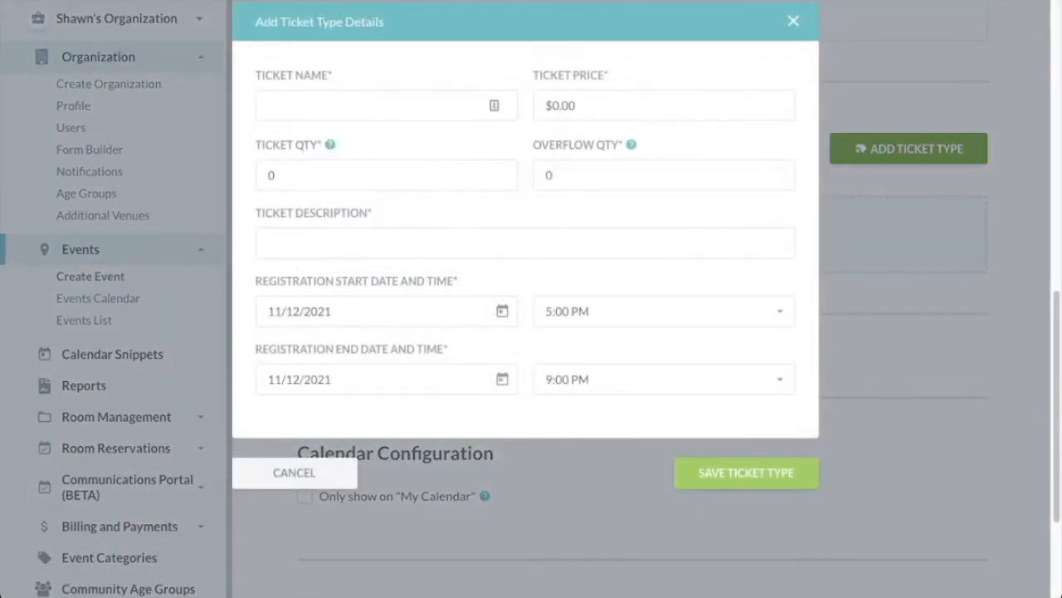
type("Admission")
left_click(269, 175)
type("2")
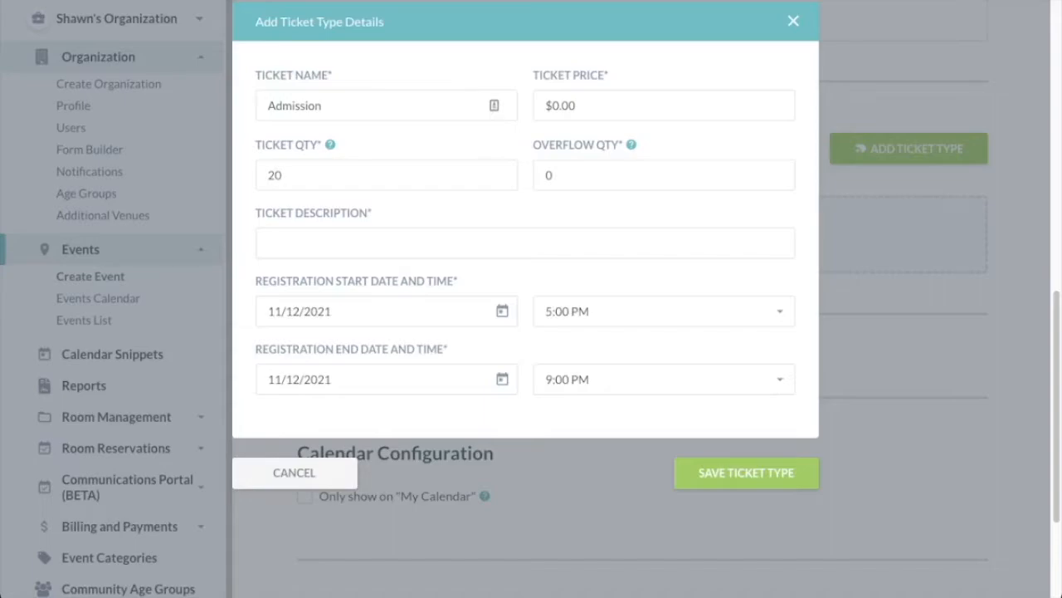
left_click(365, 243)
type("Please join in on the fun and listen to our guest speaker!")
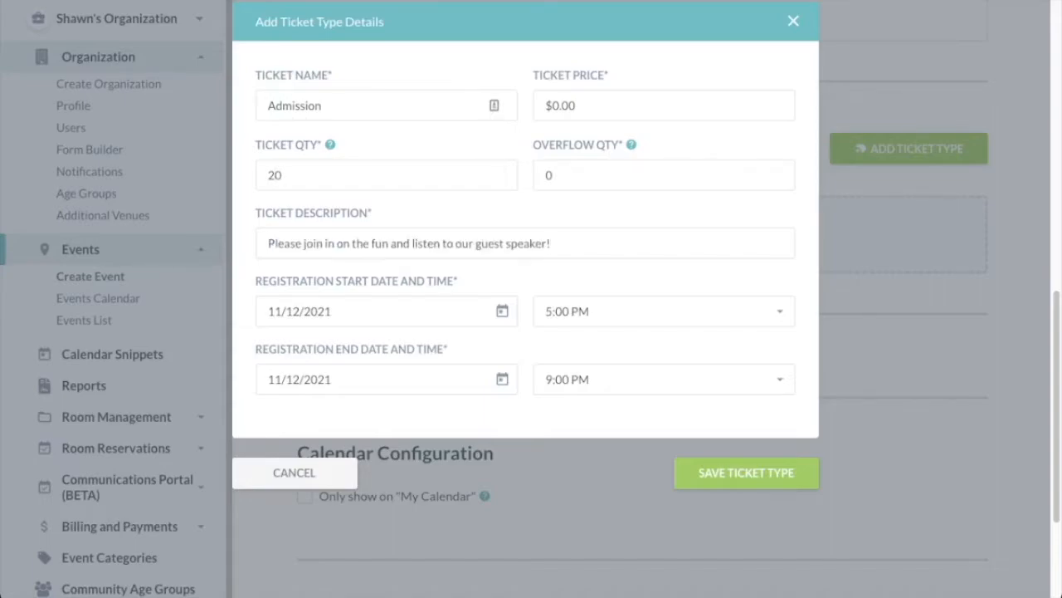
left_click(382, 311)
left_click(385, 460)
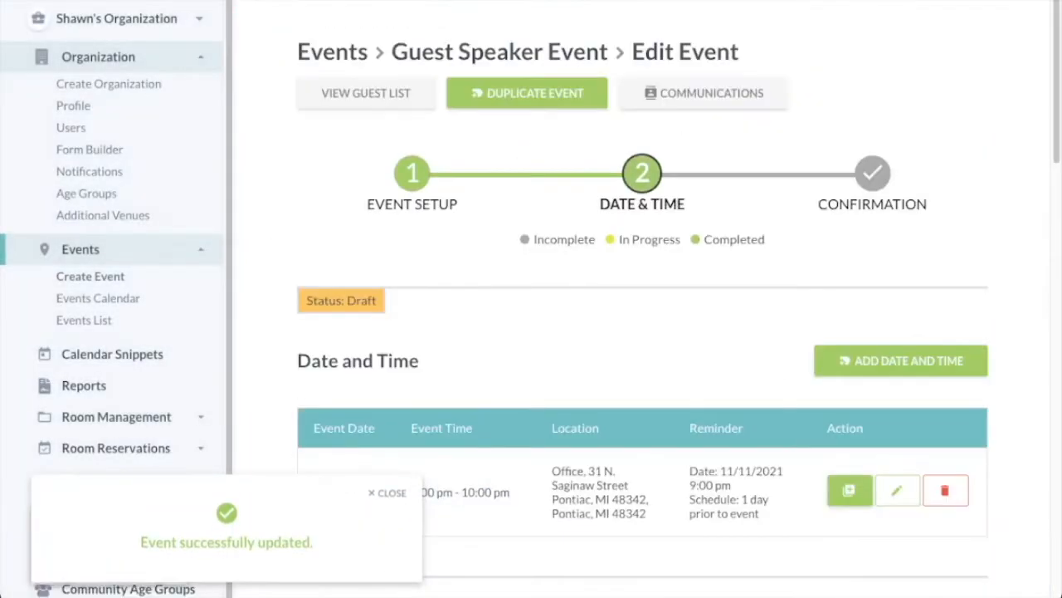
Save and publish the Guest Speaker Event.
scroll(643, 299, "down", 10)
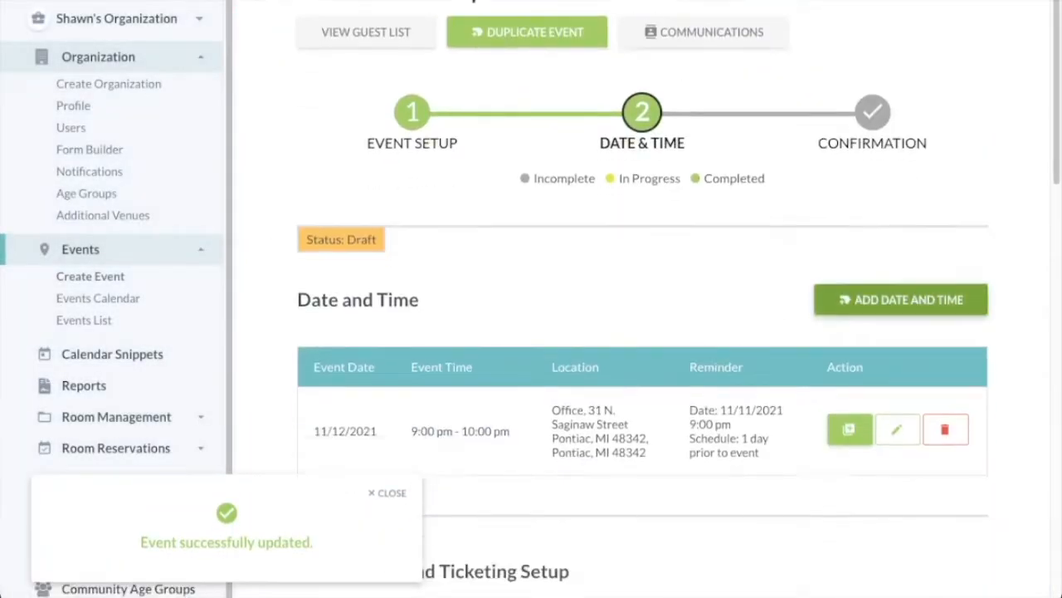
scroll(643, 299, "up", 3)
scroll(643, 299, "down", 3)
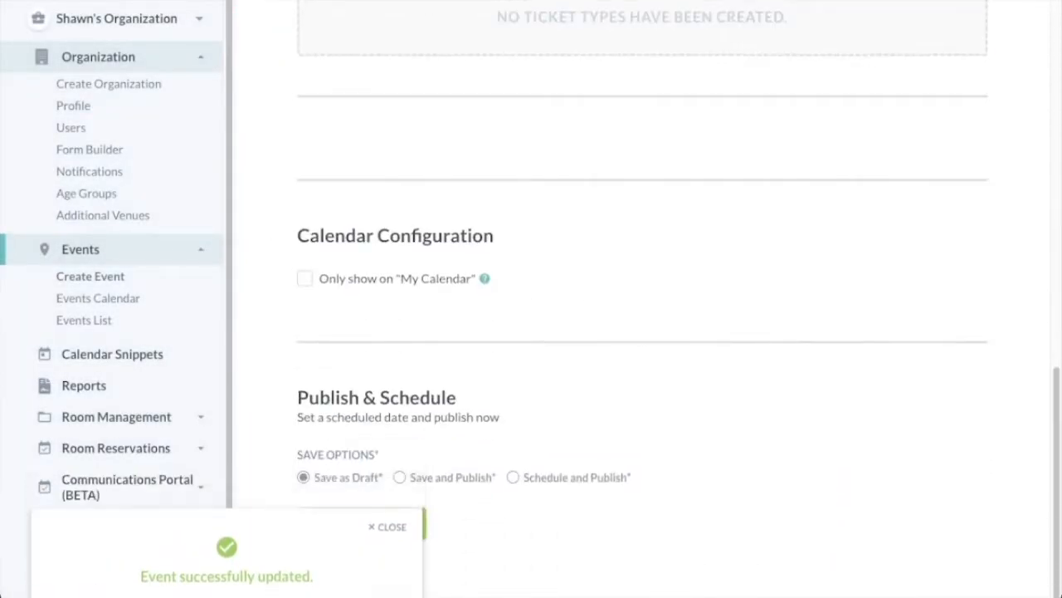
left_click(400, 477)
left_click(371, 524)
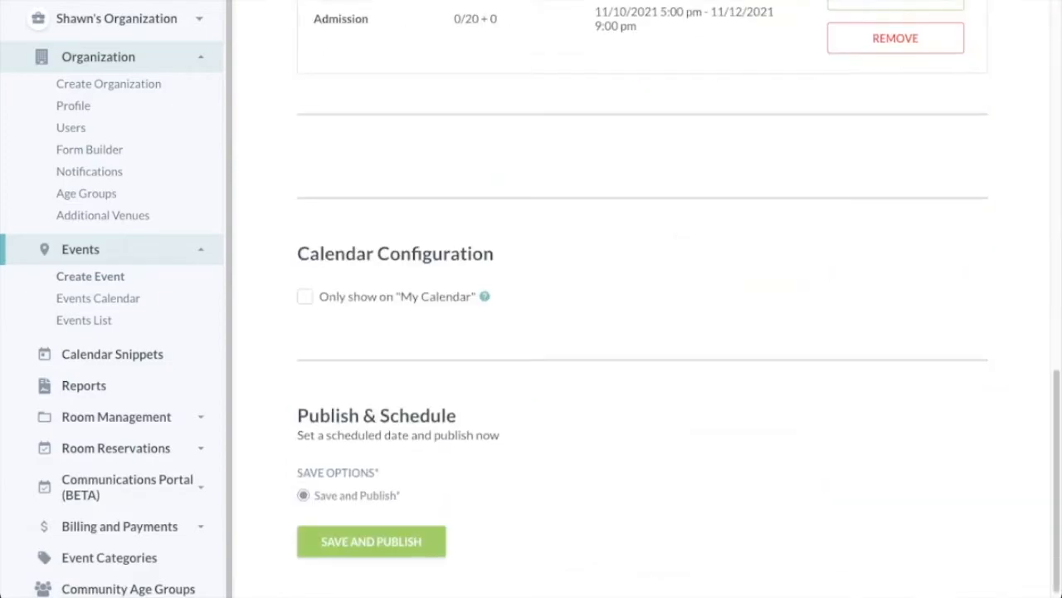
Review the event's confirmation details, then open its empty guest list.
scroll(642, 299, "up", 15)
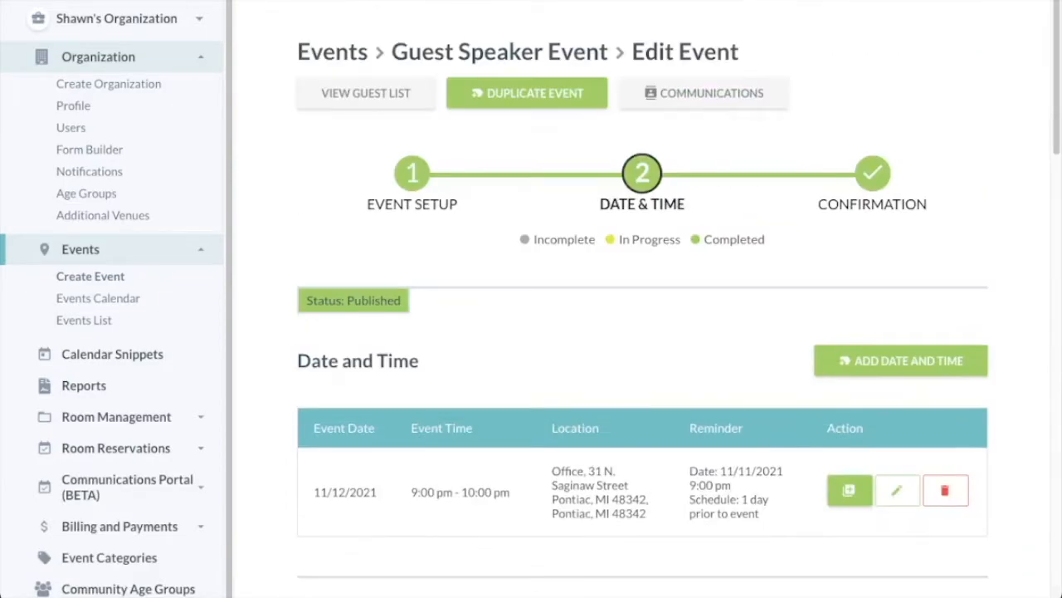
left_click(872, 174)
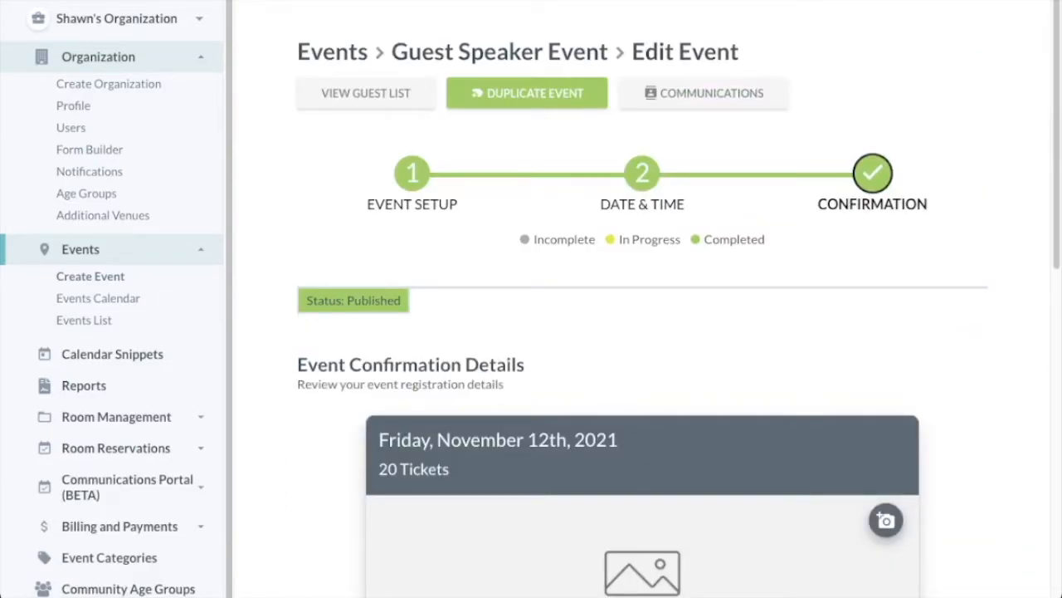
scroll(643, 298, "down", 5)
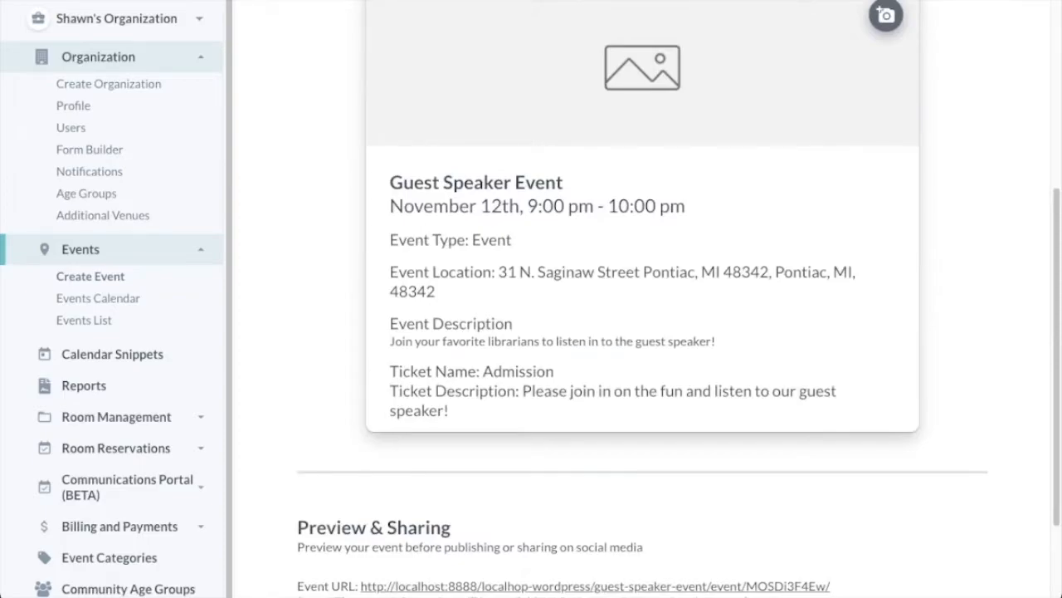
scroll(643, 299, "up", 5)
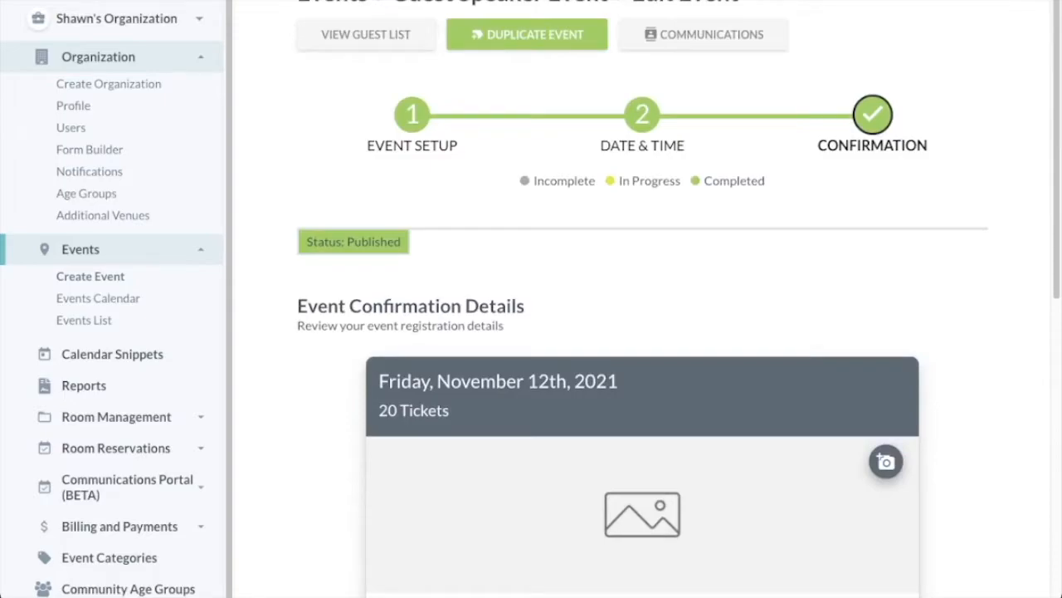
left_click(366, 35)
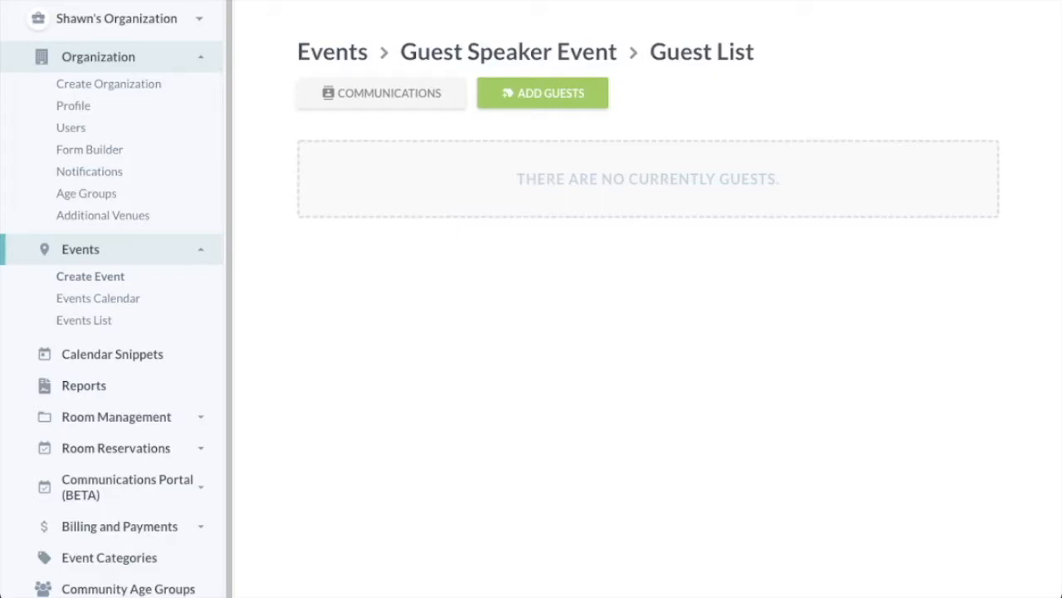
Add four Admission guests and enter each guest's library card number.
left_click(543, 93)
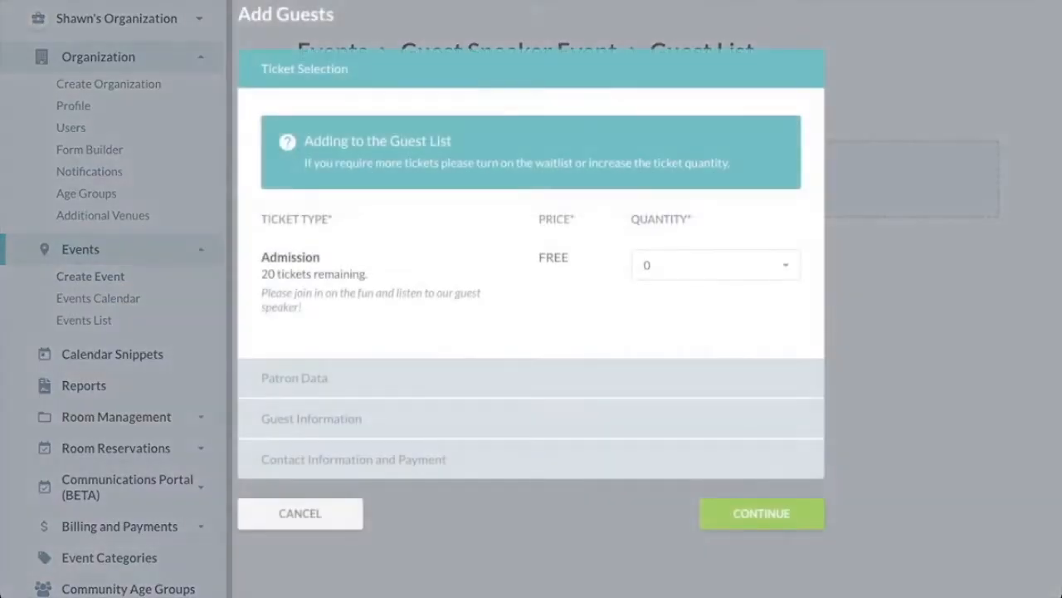
left_click(715, 265)
left_click(761, 513)
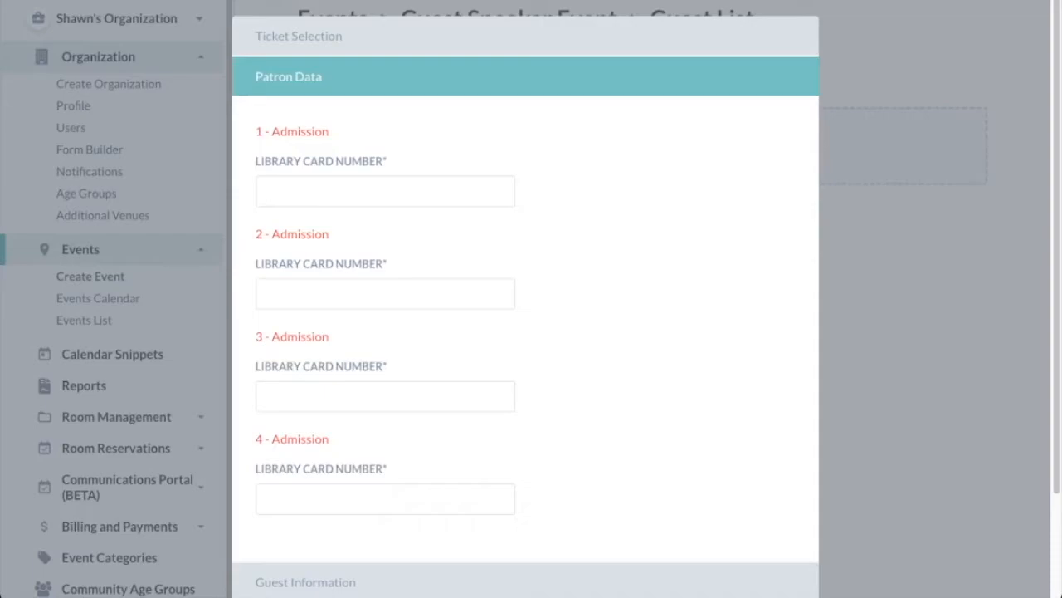
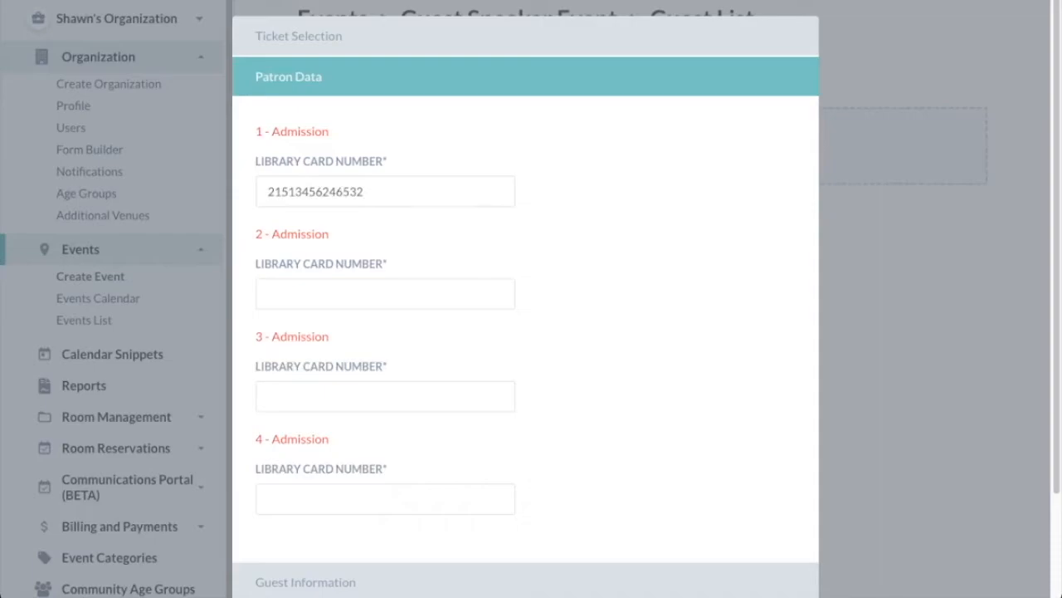
key("Tab")
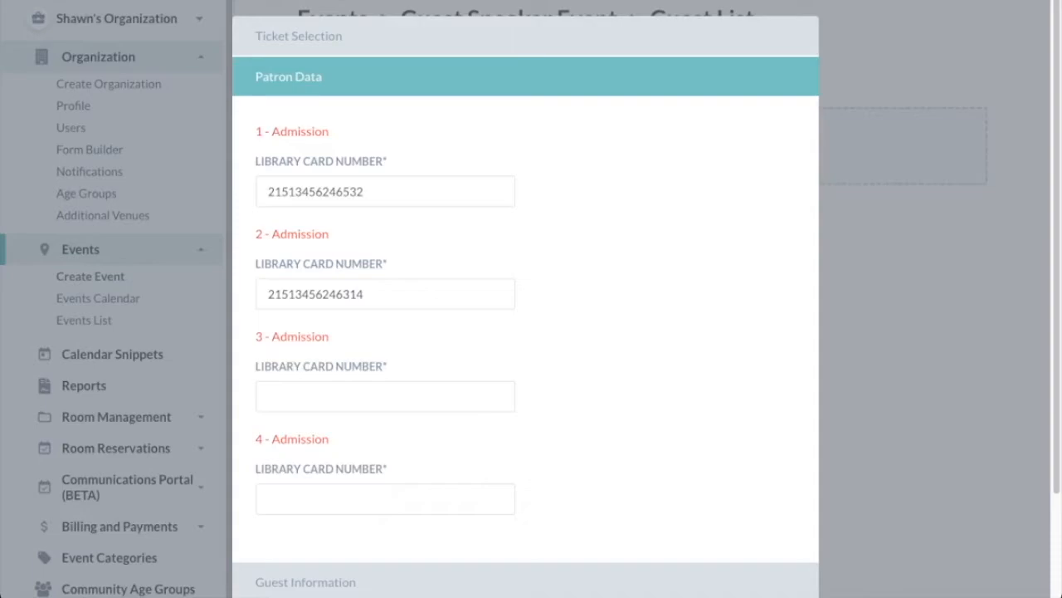
key("Tab")
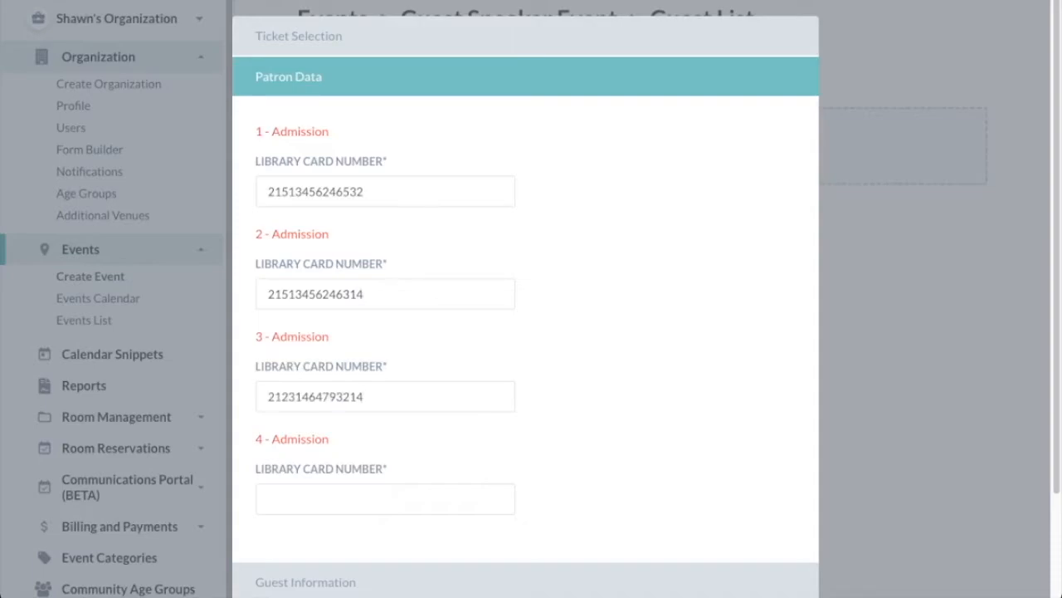
key("Tab")
scroll(525, 332, "down", 2)
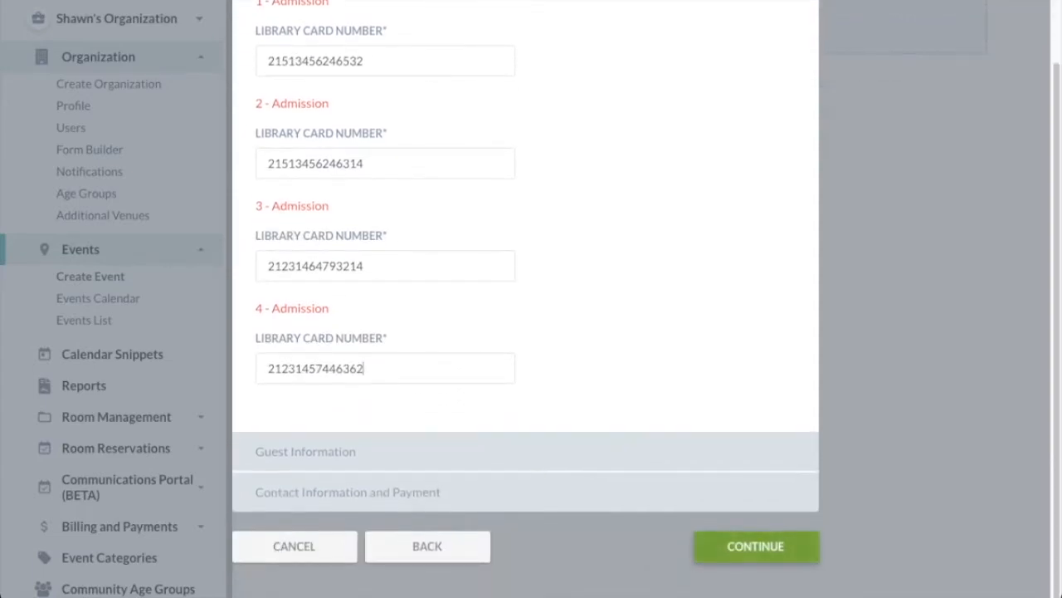
left_click(756, 546)
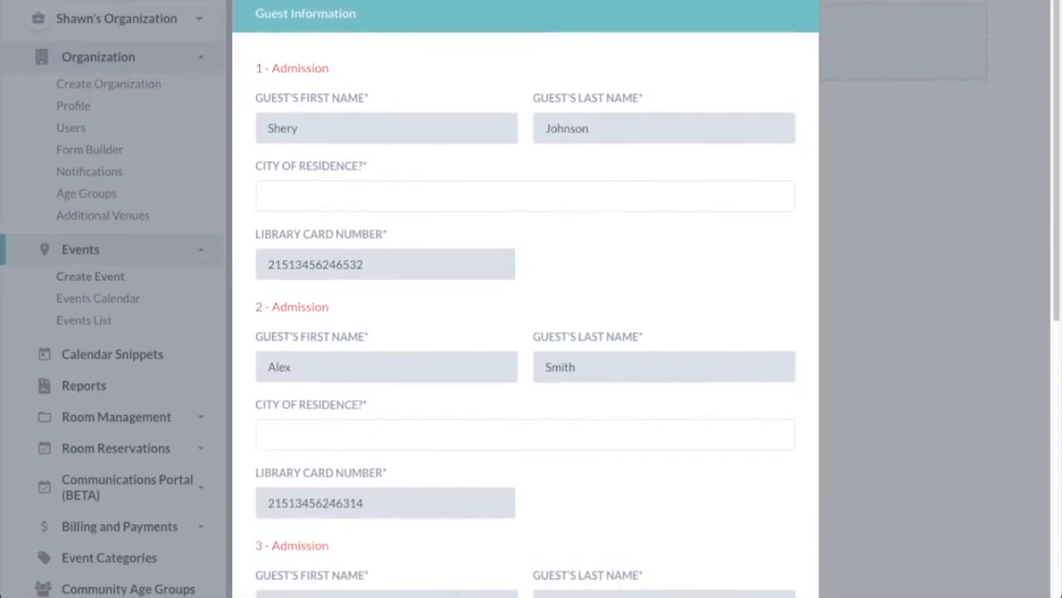
Set Pontiac as the city of residence for all four guests.
type("Pontiac")
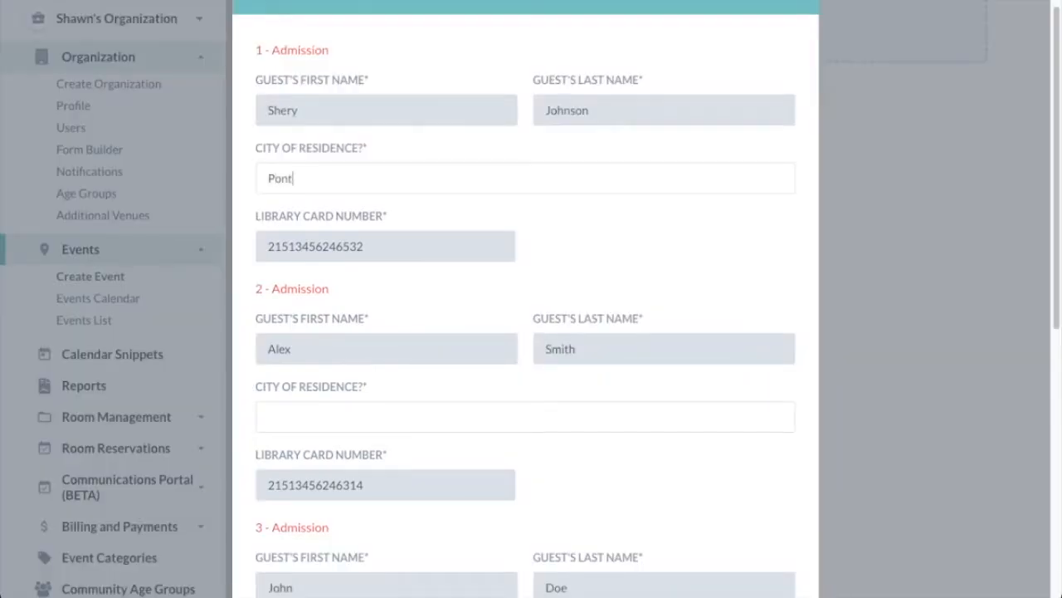
key("ctrl+a")
key("ctrl+c")
scroll(531, 299, "down", 2)
left_click(269, 277)
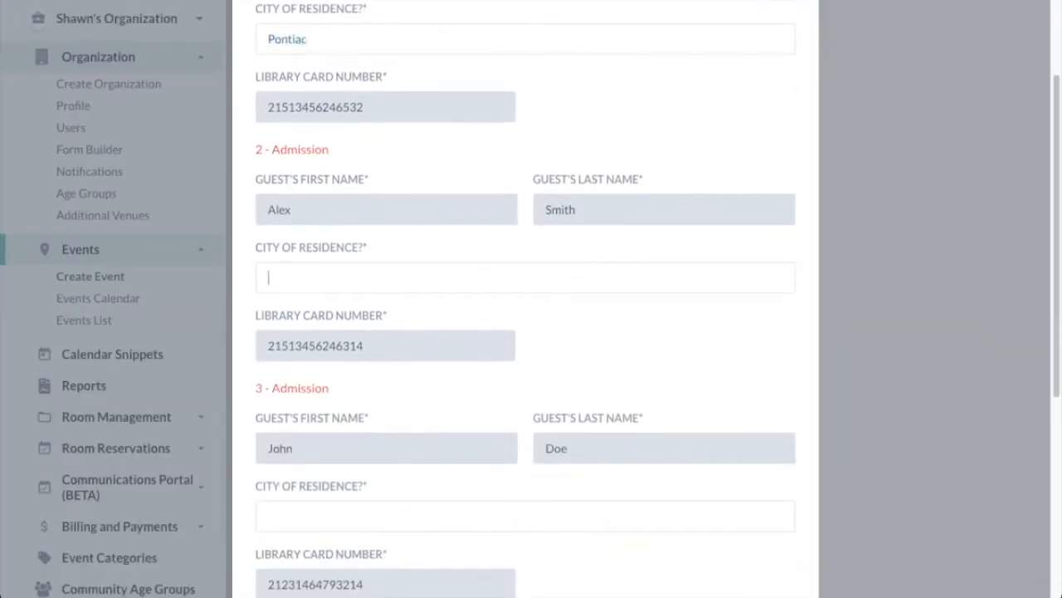
key("ctrl+v")
scroll(531, 299, "down", 3)
left_click(268, 249)
key("ctrl+v")
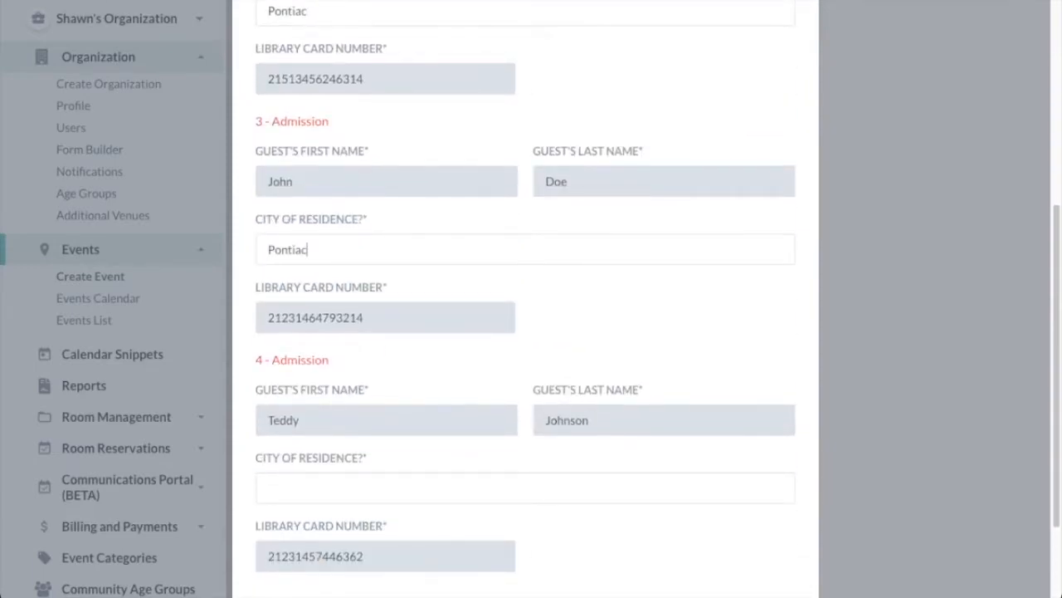
scroll(532, 299, "down", 2)
left_click(269, 341)
key("ctrl+v")
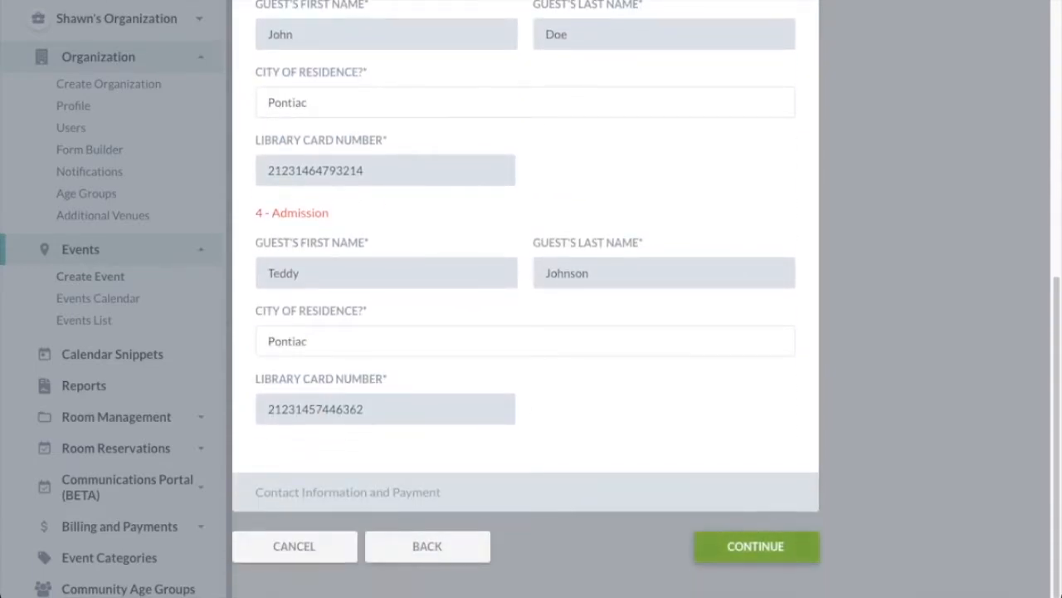
left_click(756, 545)
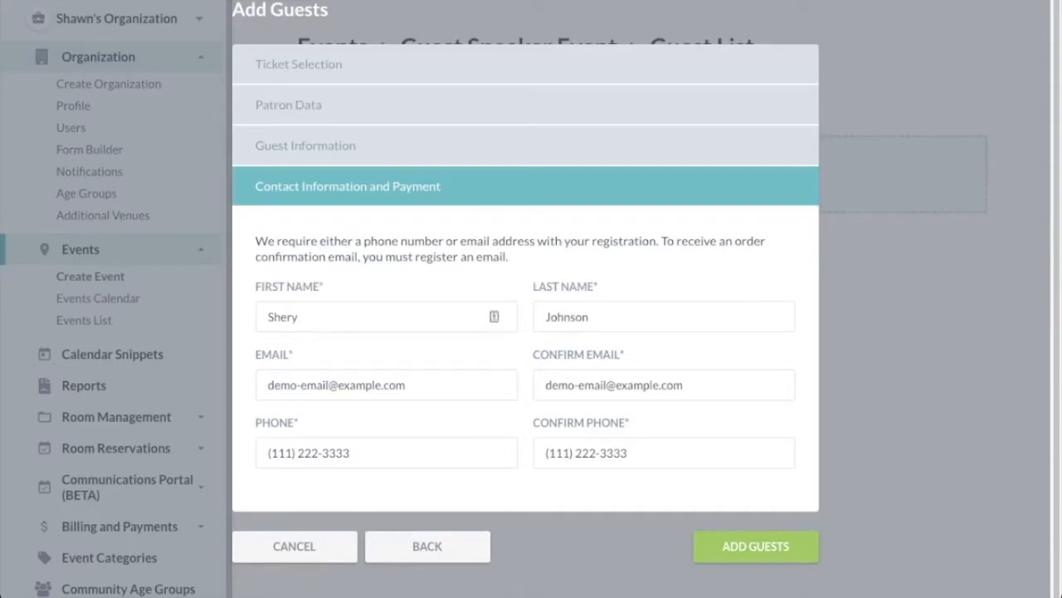
Clear both phone number fields and submit the four guests.
left_click_drag(352, 453, 264, 453)
key("BackSpace")
left_click_drag(629, 453, 542, 453)
key("BackSpace")
left_click(755, 546)
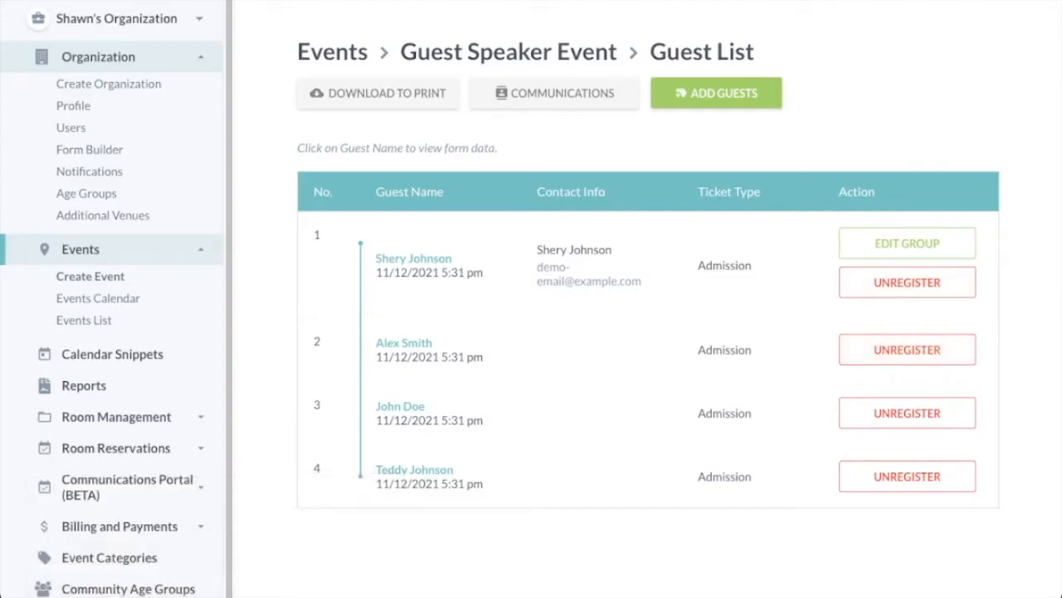
Check the first and third guests' recorded library card numbers and cities.
left_click(413, 258)
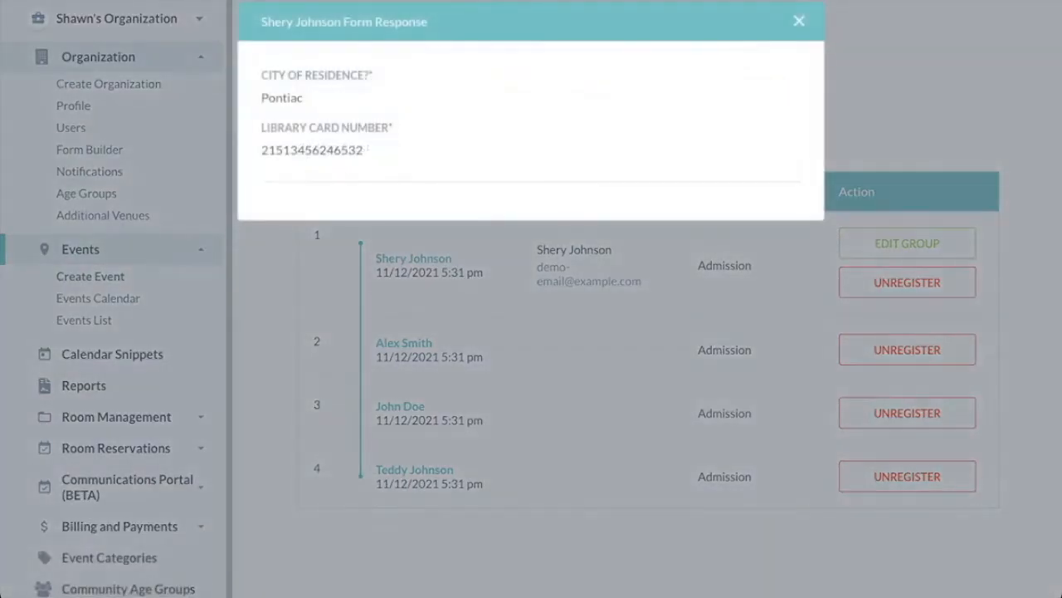
left_click_drag(363, 150, 261, 151)
key("super+c")
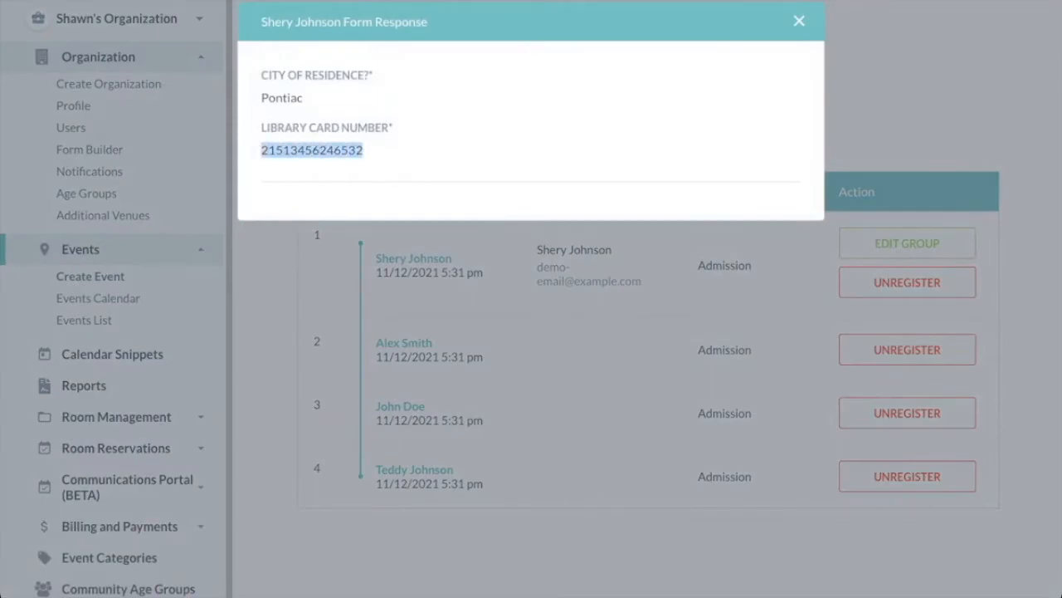
left_click(312, 100)
left_click_drag(304, 98, 260, 98)
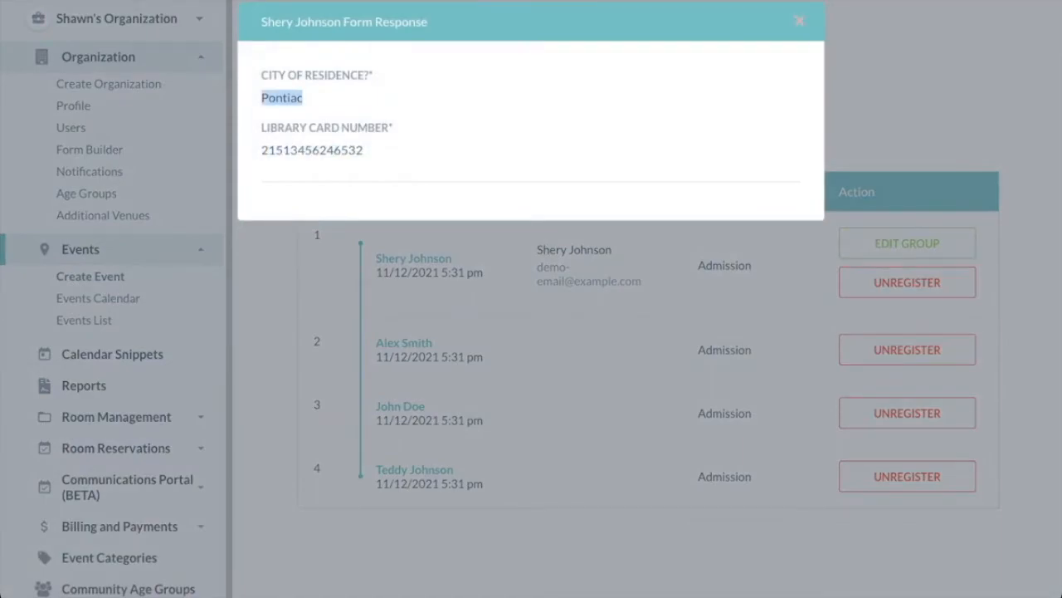
left_click(799, 21)
left_click(400, 406)
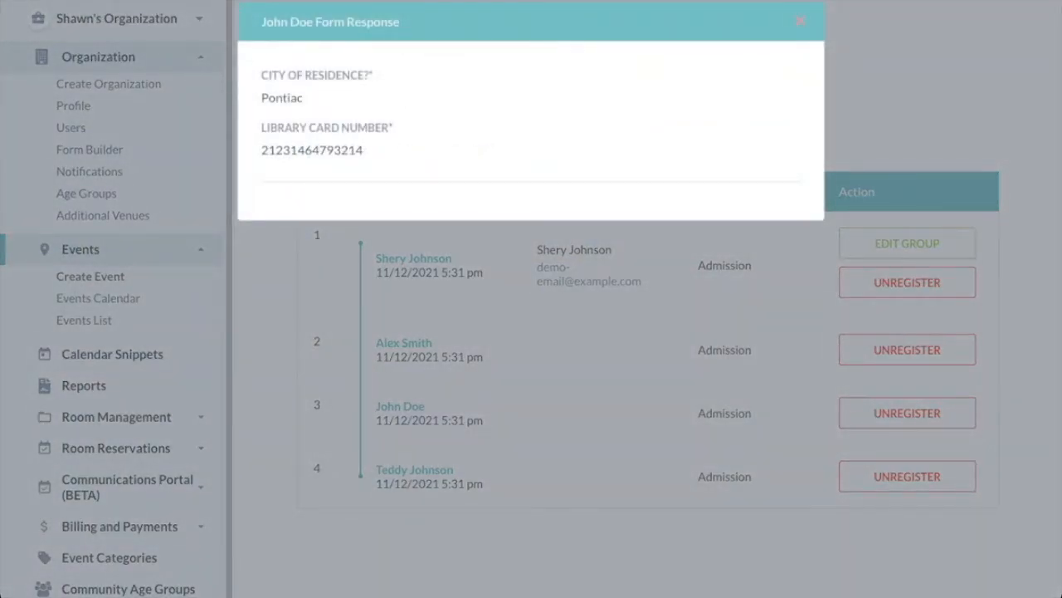
left_click(799, 21)
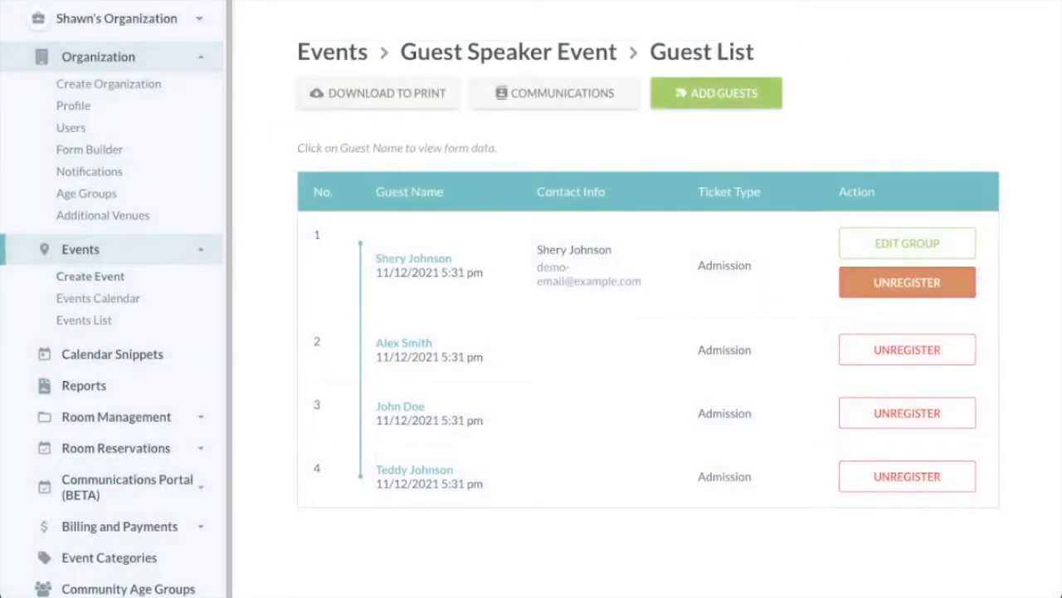
Unregister the remaining guests and return to the Guest Speaker Event edit page.
left_click(908, 282)
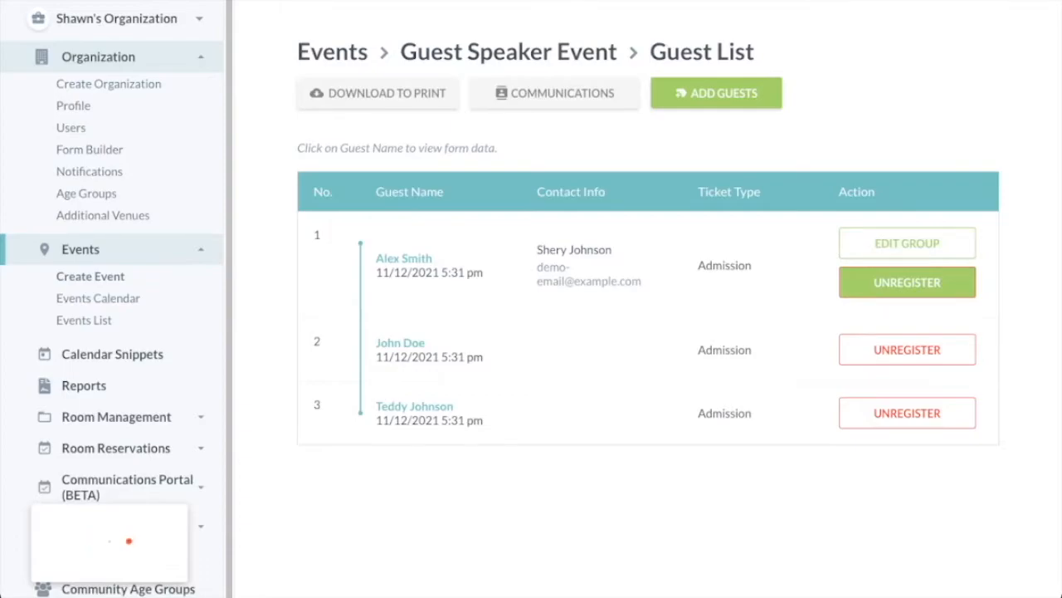
left_click(907, 282)
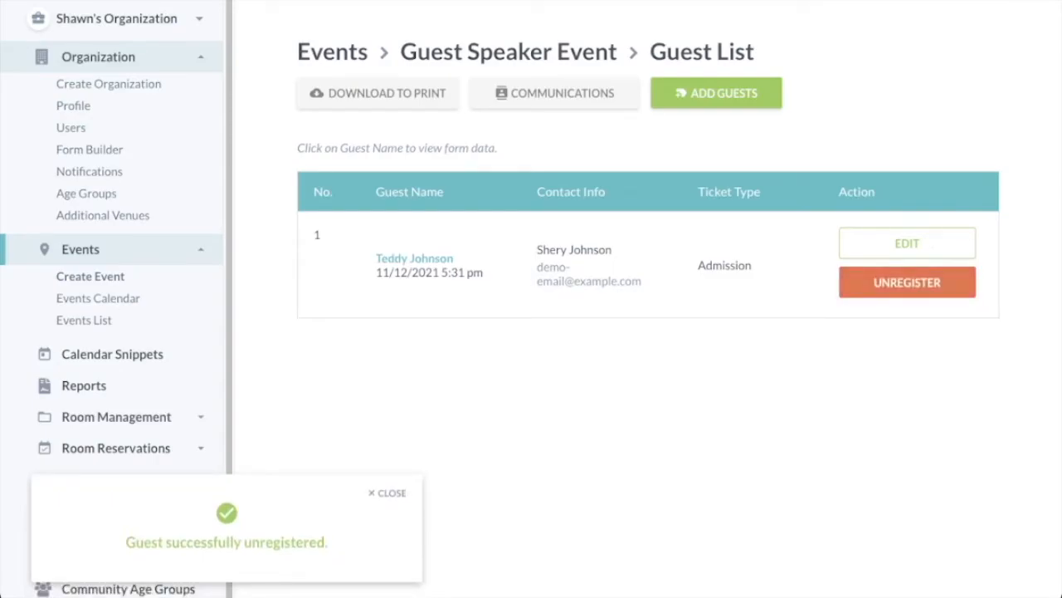
left_click(907, 283)
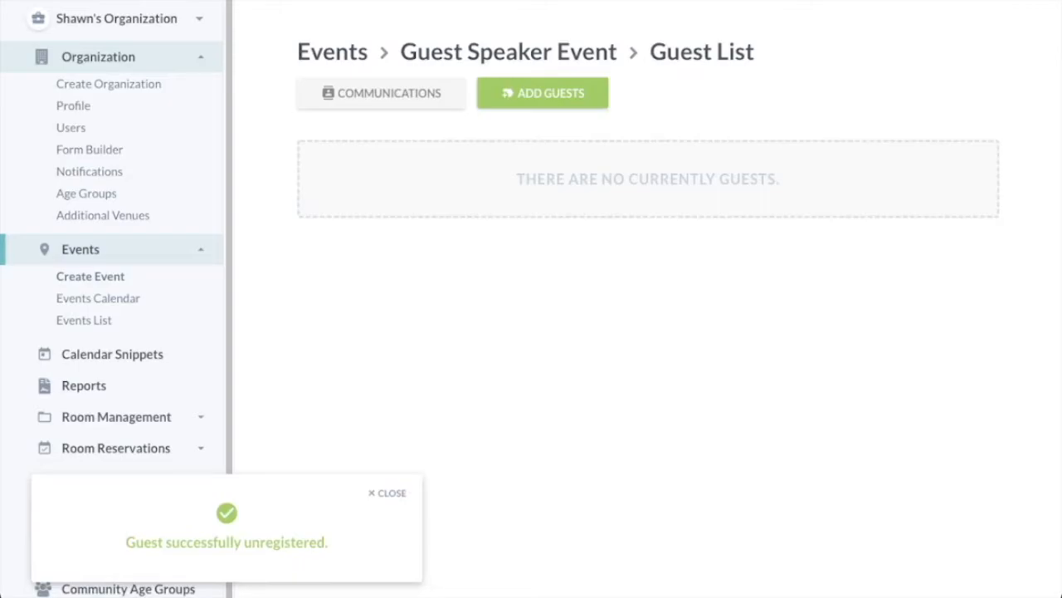
left_click(508, 51)
Open the event's public URL and start registering four Admission tickets.
left_click(872, 173)
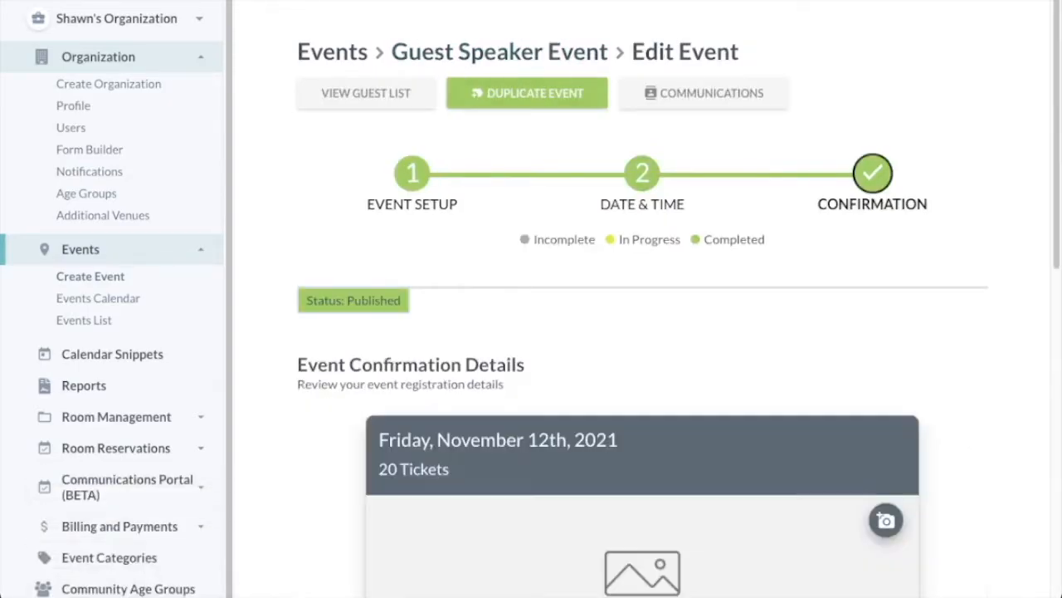
scroll(642, 307, "down", 6)
right_click(596, 443)
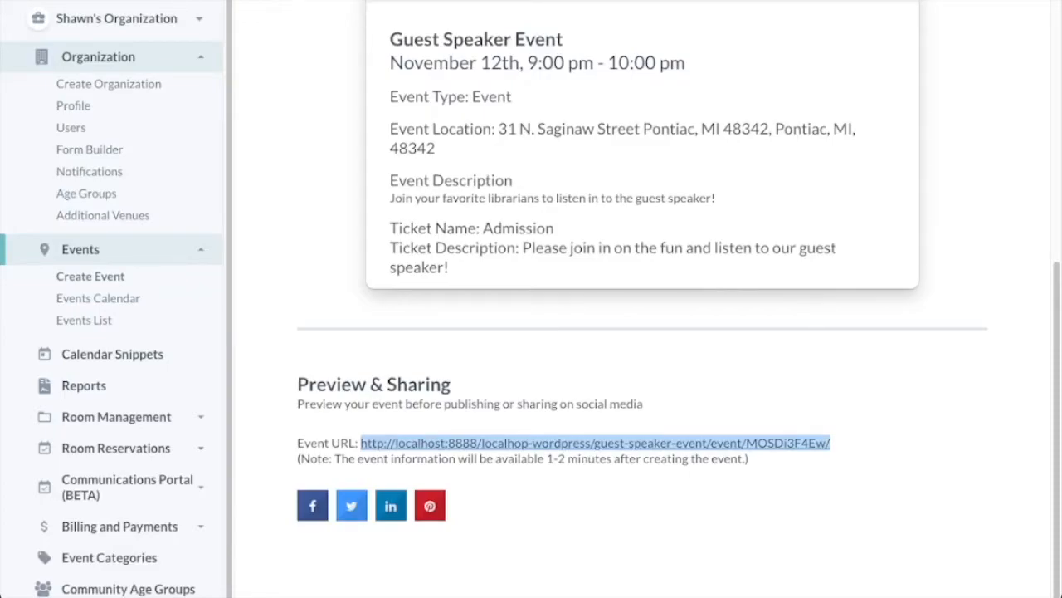
key("ctrl+Tab")
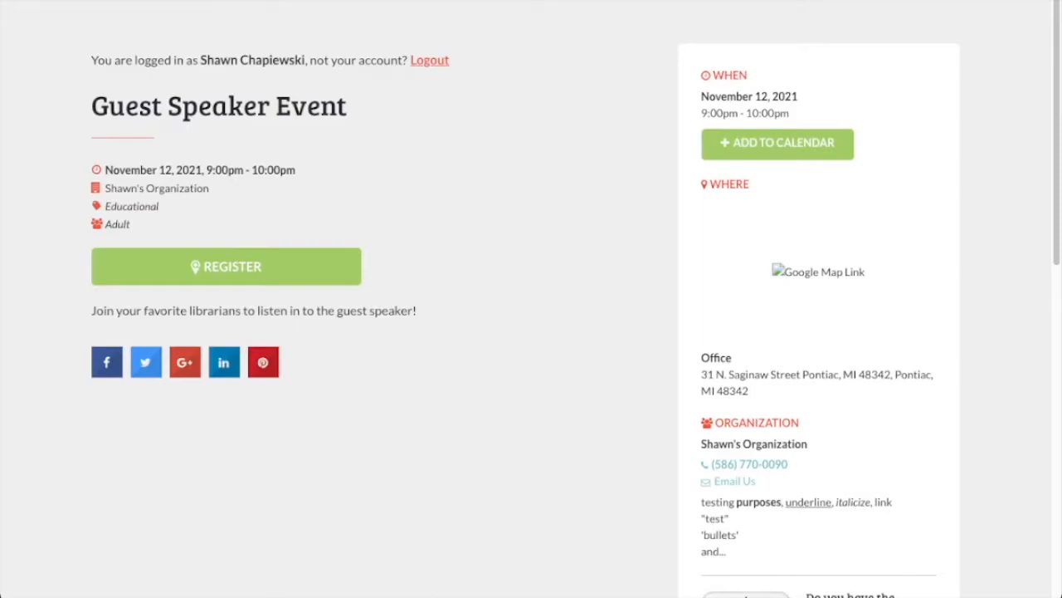
left_click(226, 267)
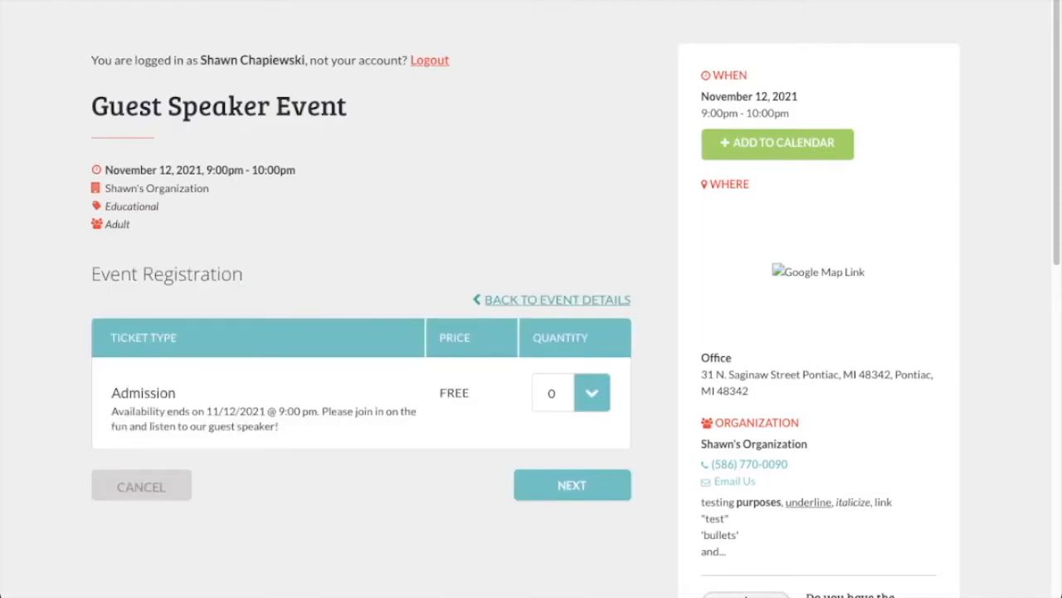
left_click(556, 475)
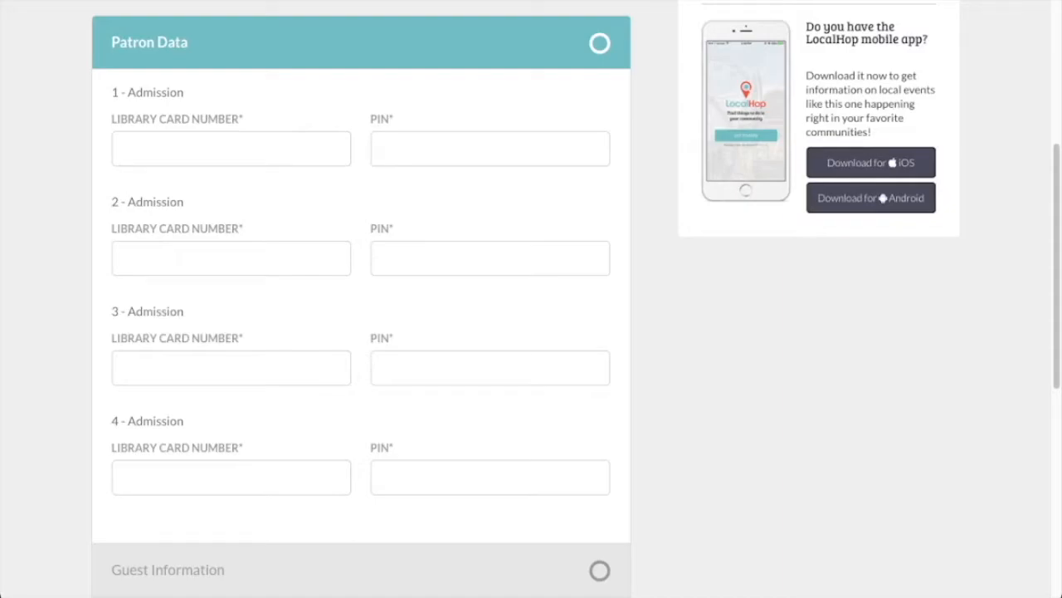
Enter library card numbers and the same PIN for all four admissions.
key("super+v")
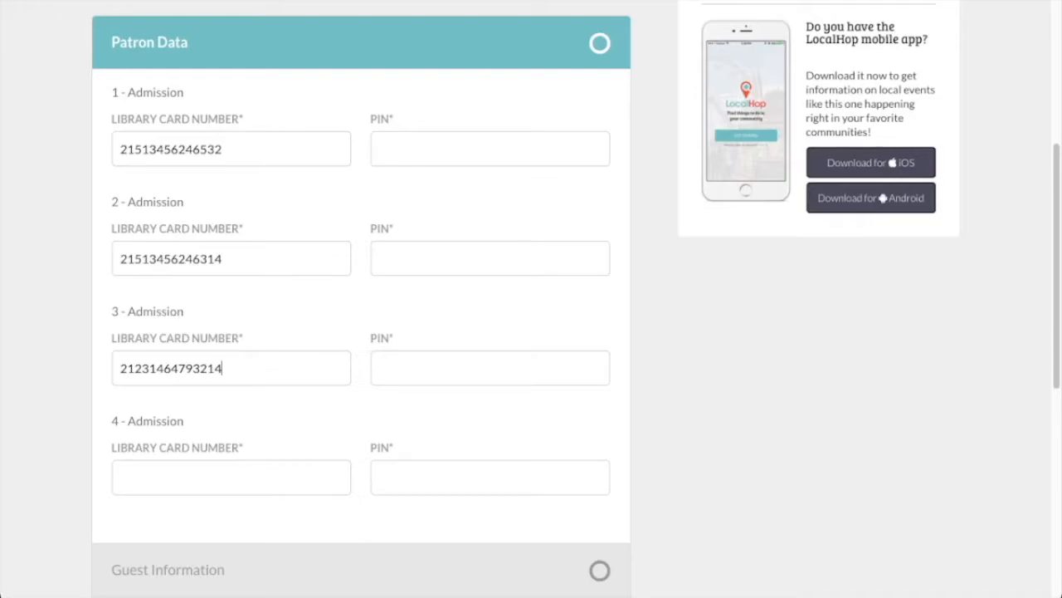
left_click(231, 478)
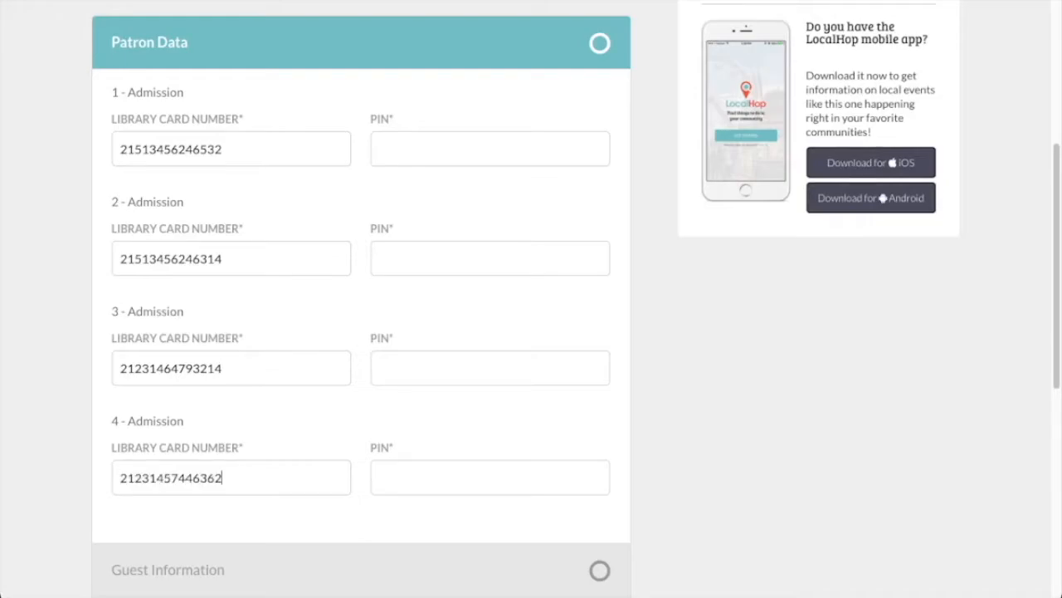
left_click(490, 149)
type("qwer")
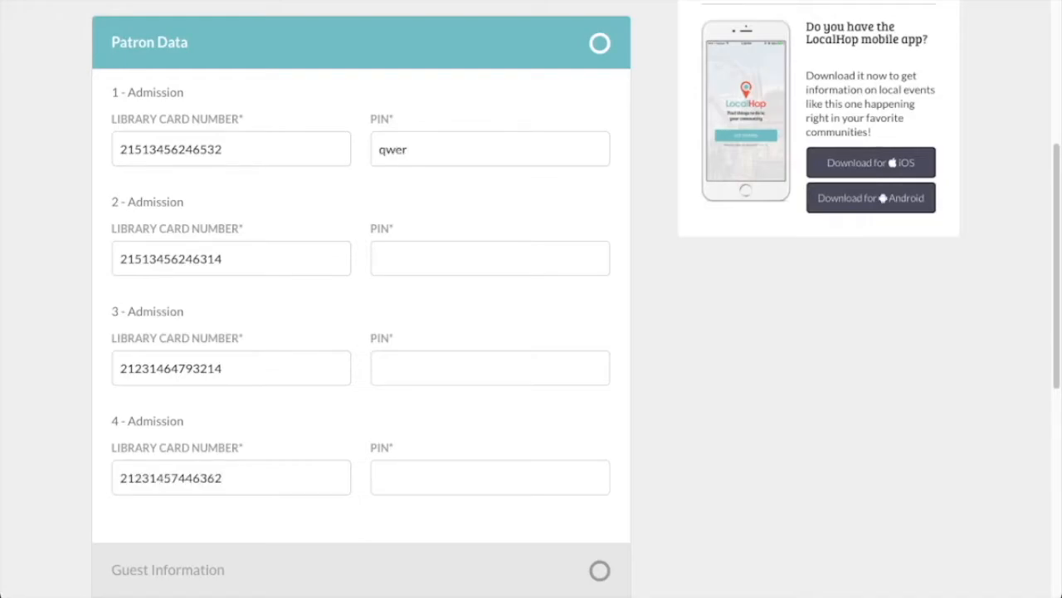
key("BackSpace")
key("BackSpace")
key("BackSpace")
key("BackSpace")
type("1234")
key("ctrl+a")
key("super+c")
left_click(489, 258)
key("super+v")
left_click(489, 367)
key("super+v")
left_click(489, 478)
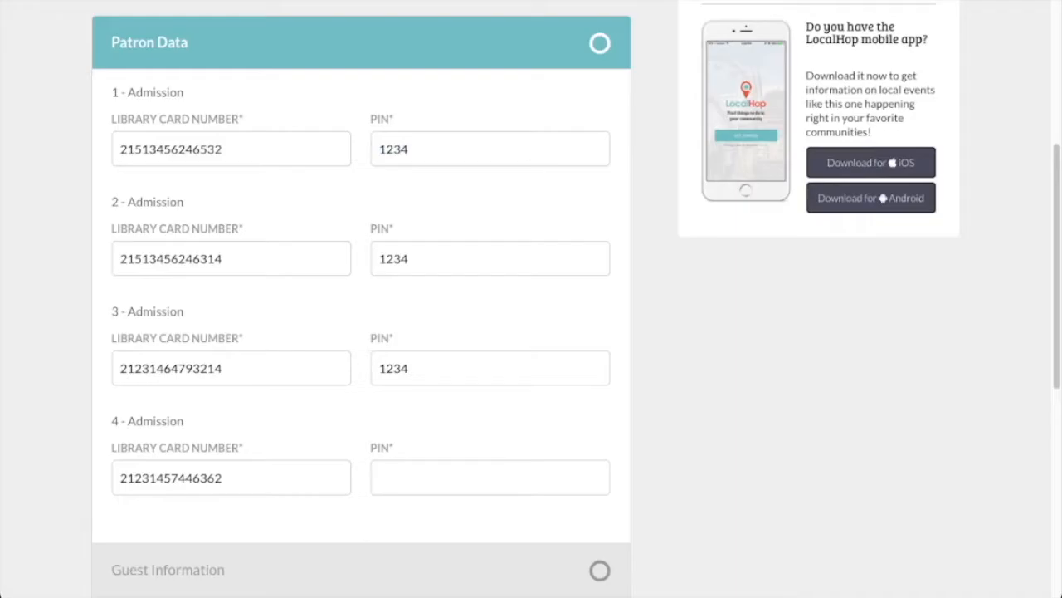
key("super+v")
scroll(531, 298, "down", 4)
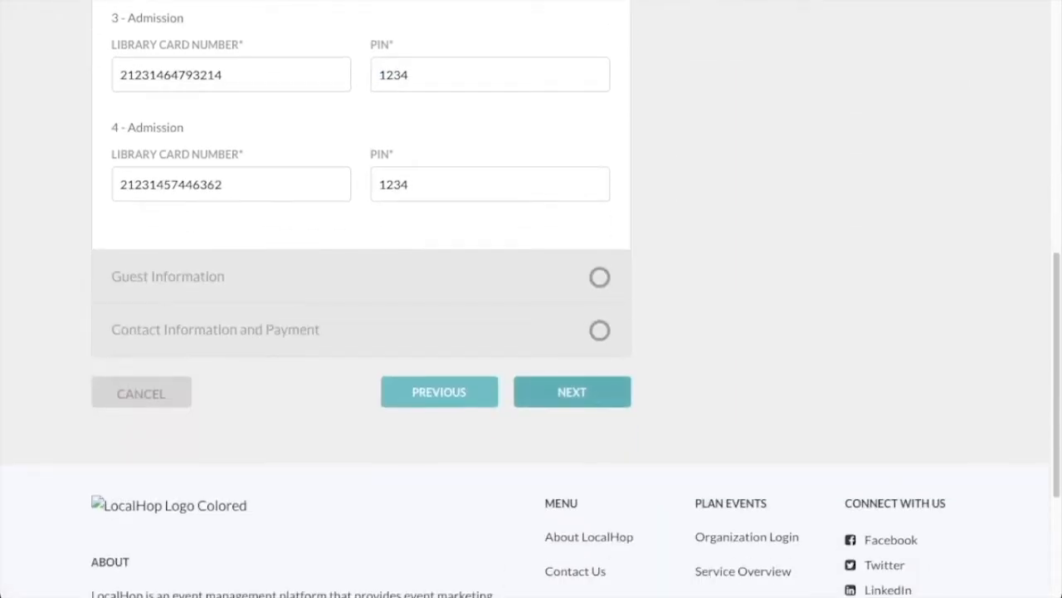
left_click(572, 392)
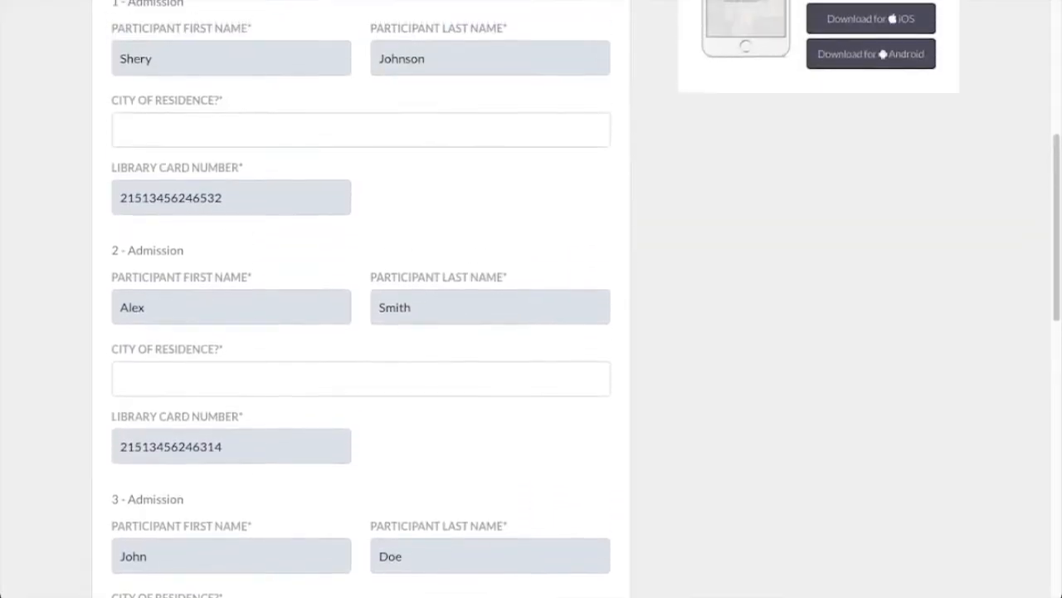
Set each of the four children's city of residence to Pontiac.
left_click(361, 274)
type("Pontiac")
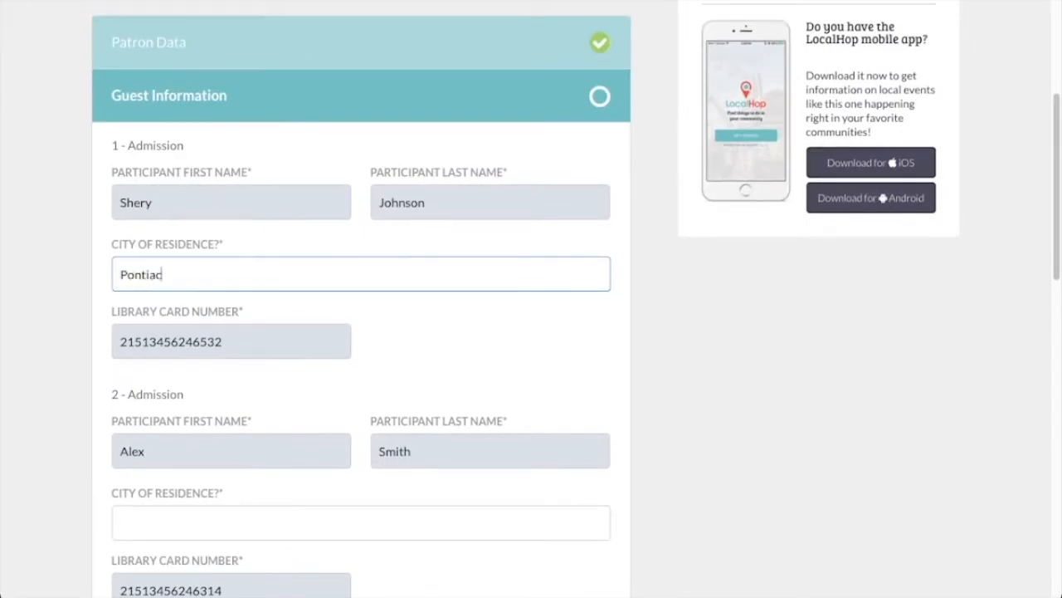
key("super+a")
key("super+c")
left_click(482, 348)
scroll(361, 387, "down", 2)
left_click(361, 387)
key("super+v")
scroll(362, 387, "down", 3)
left_click(361, 381)
key("super+v")
scroll(361, 382, "down", 1)
scroll(362, 339, "down", 3)
left_click(361, 339)
key("super+v")
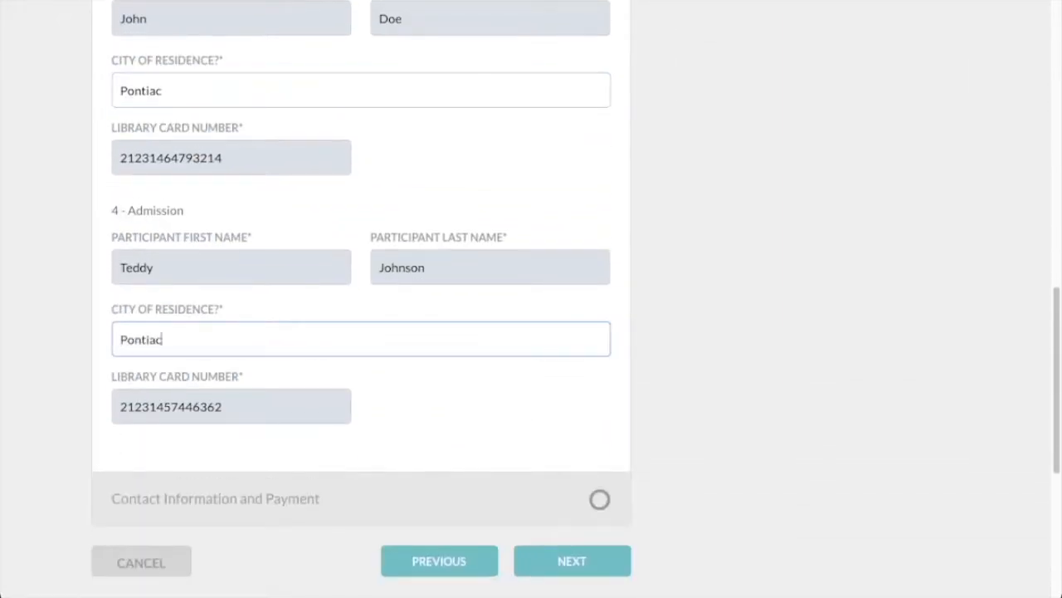
left_click(571, 561)
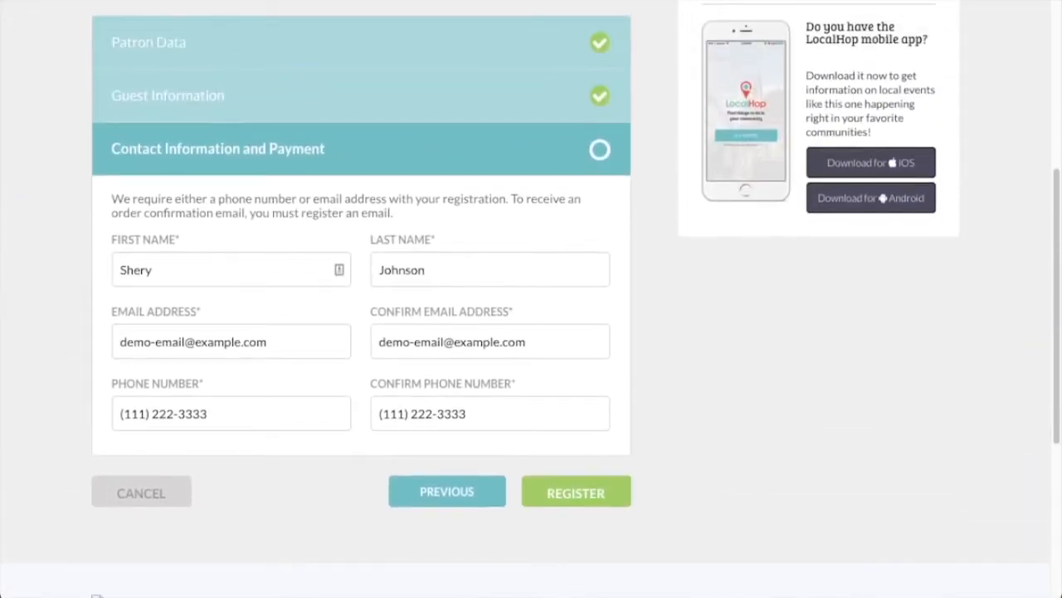
Clear the phone and confirm-phone fields and submit the registration.
left_click_drag(214, 413, 118, 413)
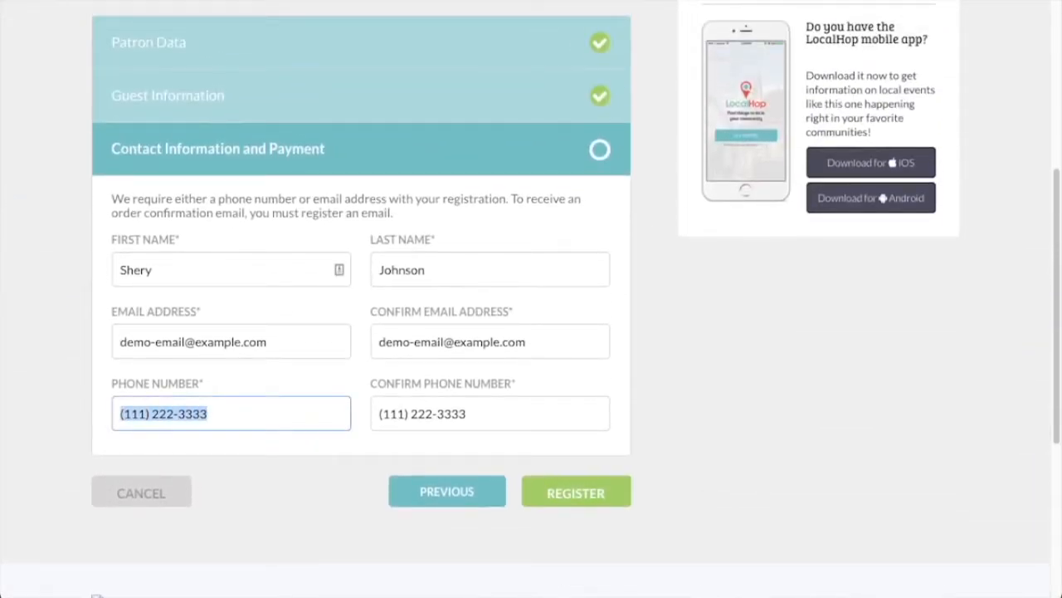
key("BackSpace")
left_click_drag(468, 413, 377, 414)
key("BackSpace")
left_click(576, 492)
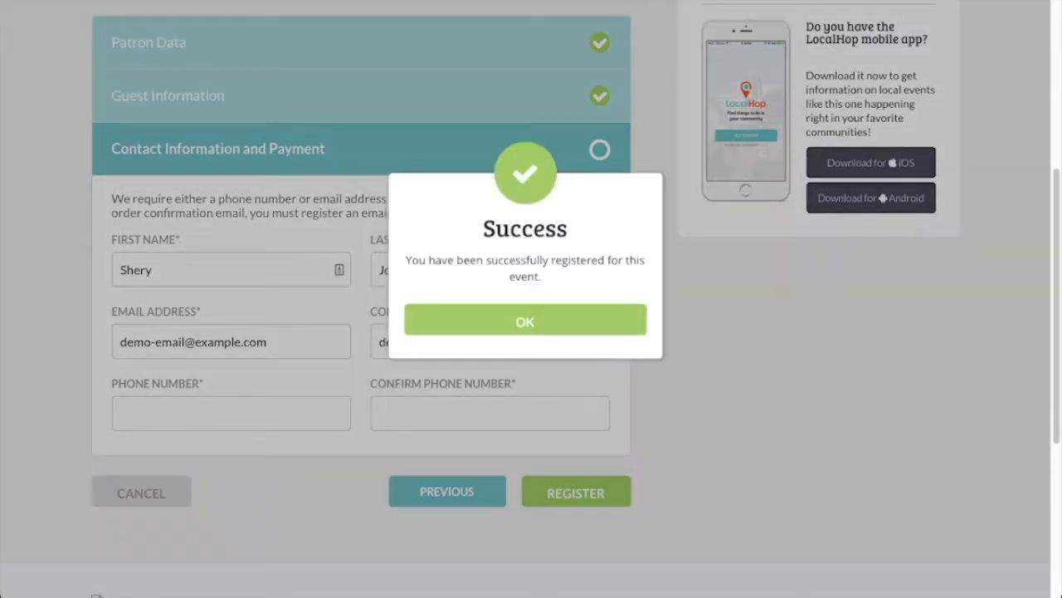
Dismiss the success message, create a registration form named Primary Purchaser Form, and add a drop-down question.
left_click(525, 321)
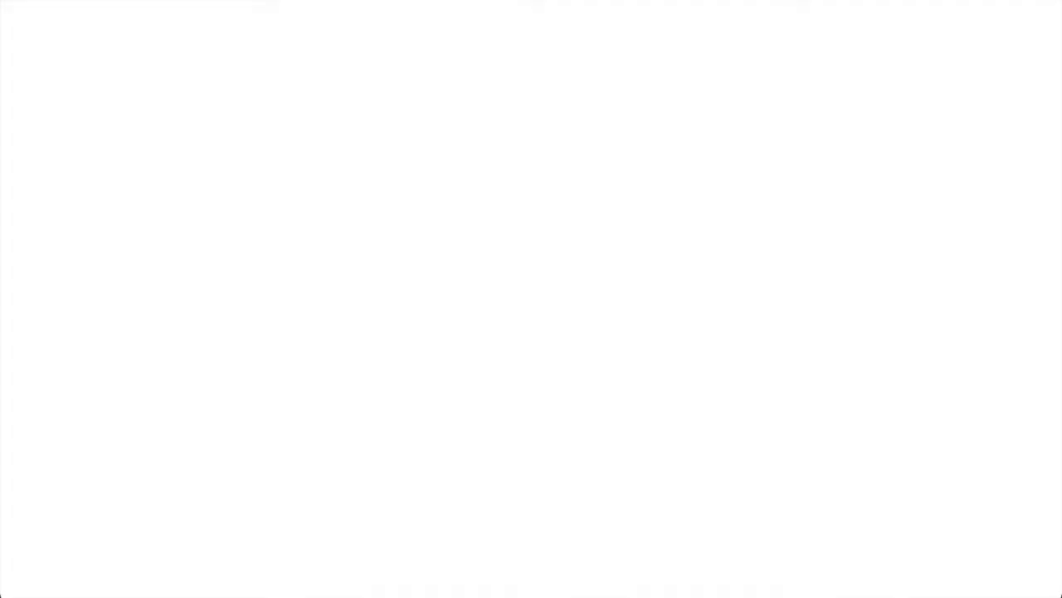
scroll(643, 299, "up", 8)
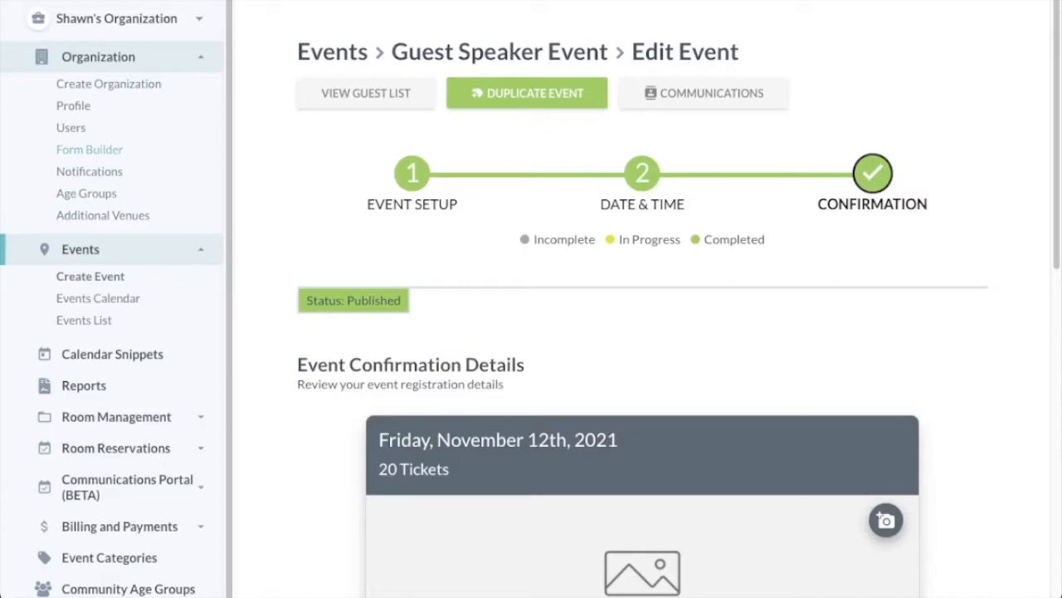
left_click(90, 150)
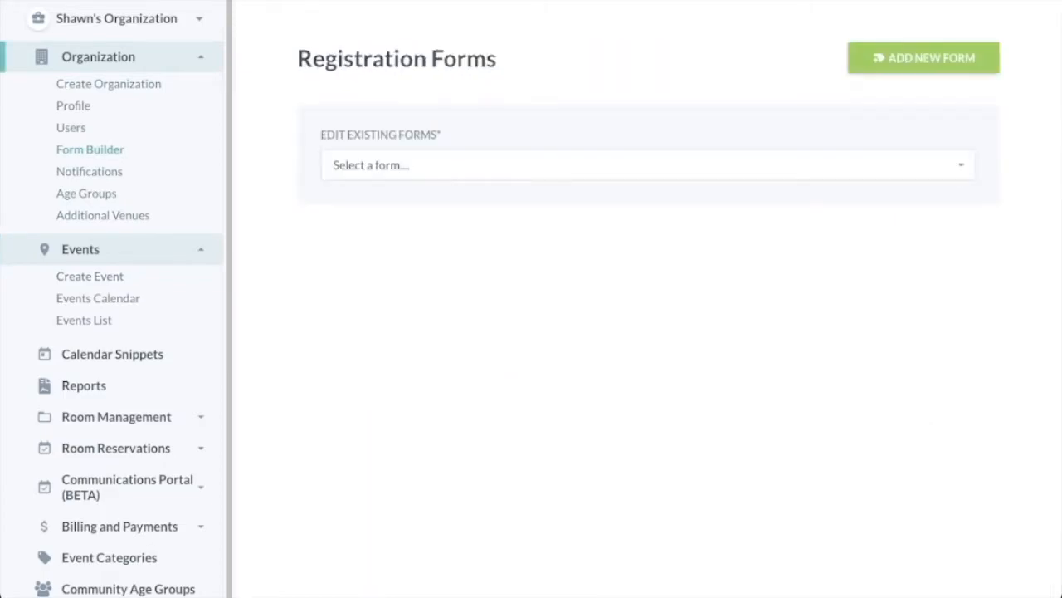
left_click(911, 58)
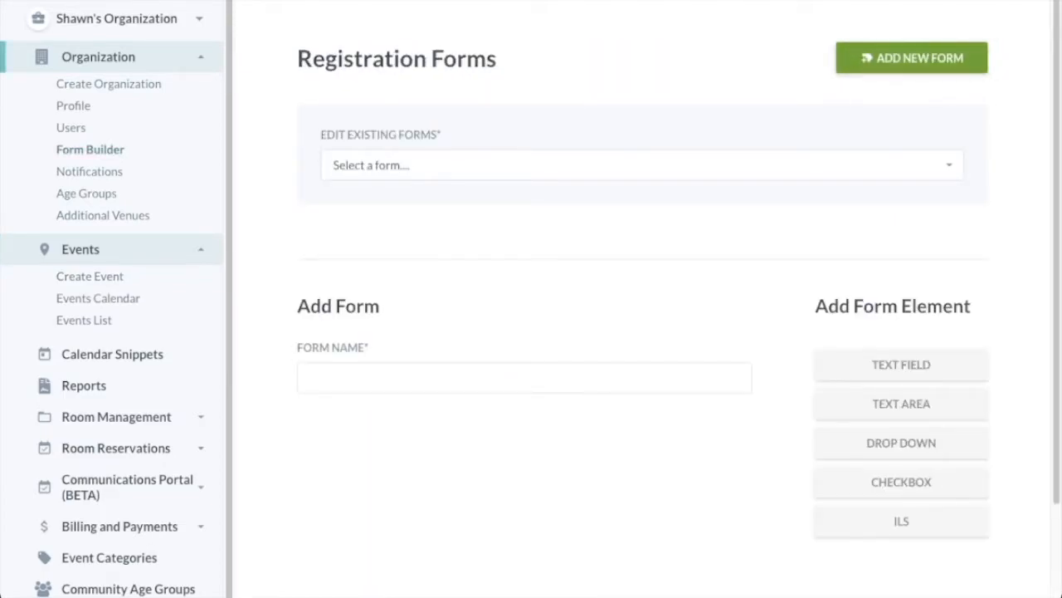
type("Primary Purchaser Form")
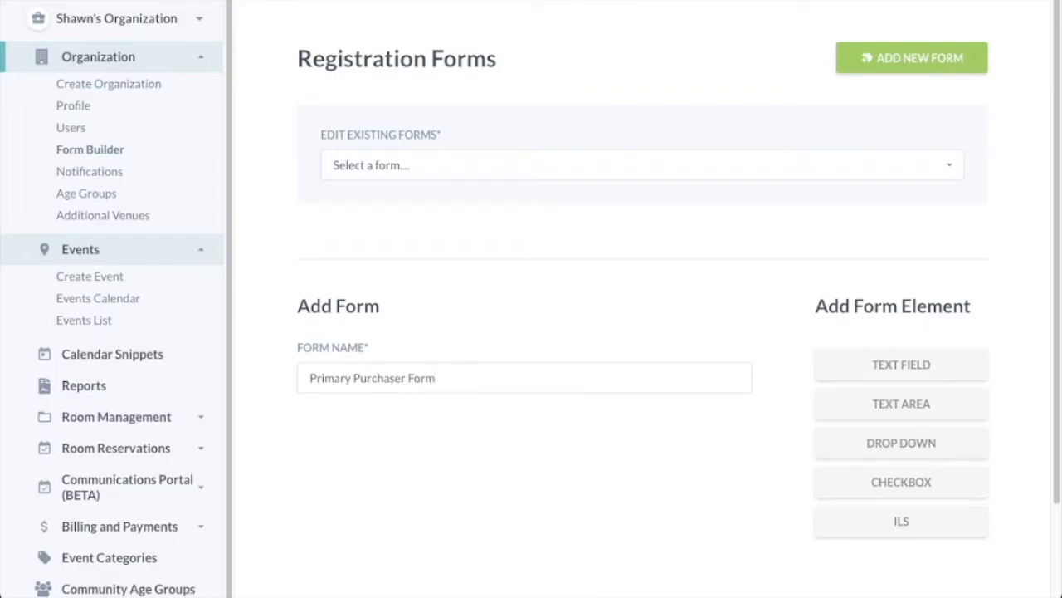
left_click(901, 443)
Label the drop-down Age Group with options 0-3, 4-6, 7-9 and 10-13, and save it.
left_click(498, 106)
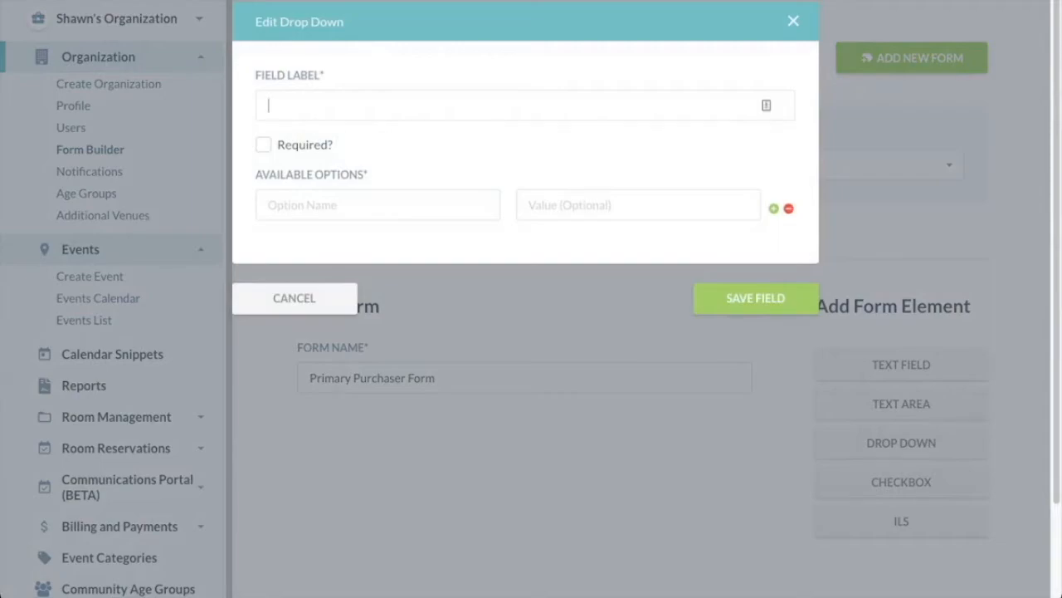
type("Age Group")
left_click(378, 205)
type("103")
key("BackSpace")
key("BackSpace")
key("BackSpace")
type("0-3")
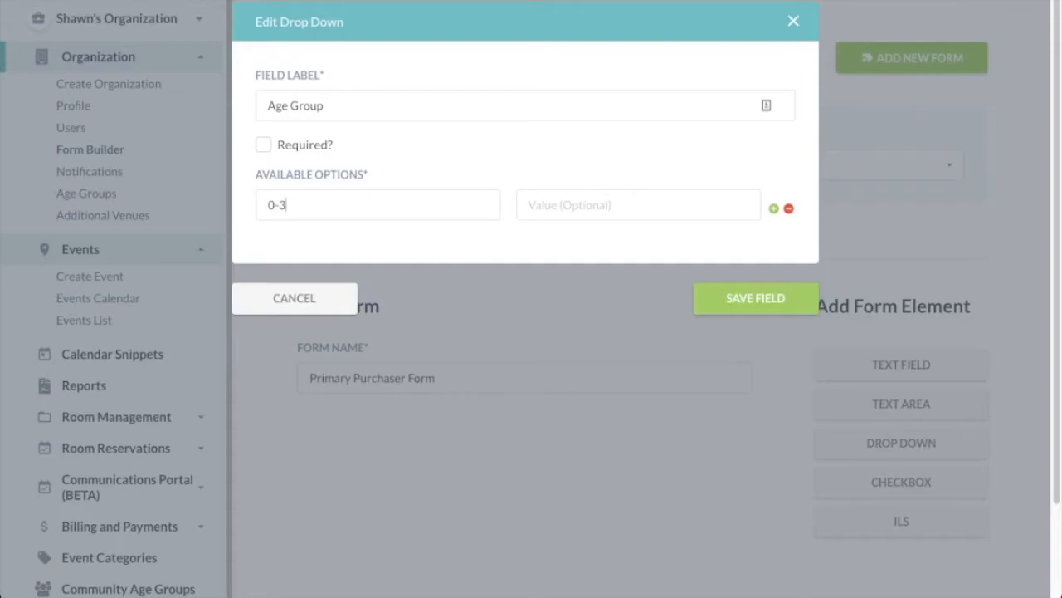
key("Return")
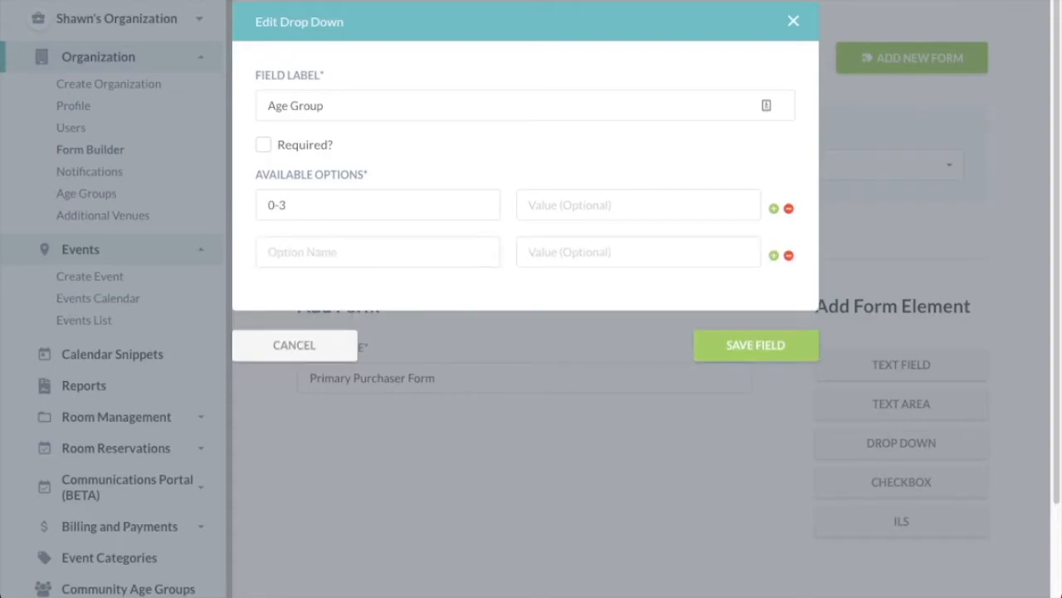
type("4-6")
key("Return")
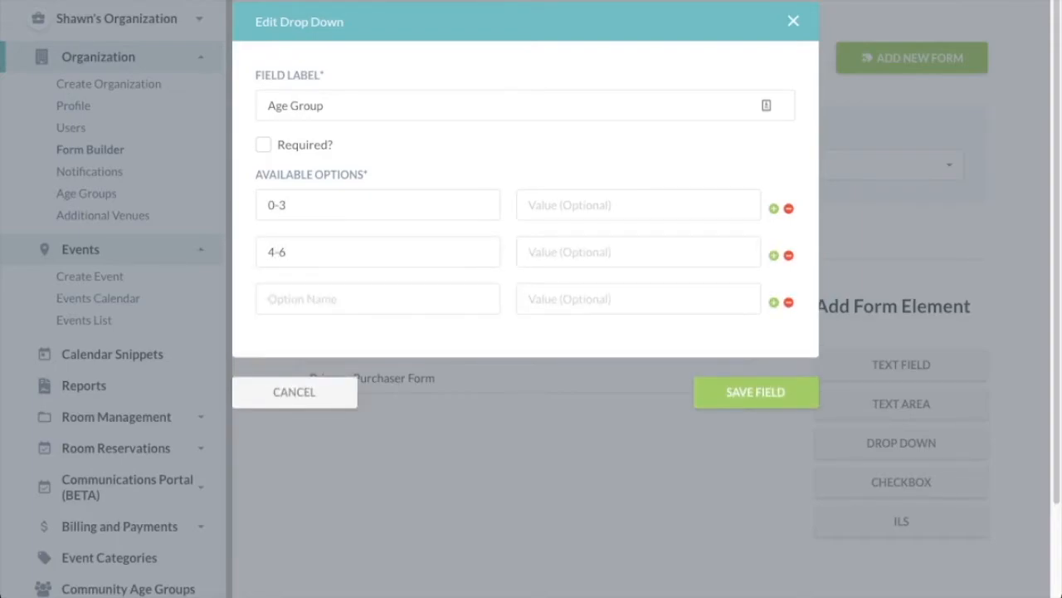
type("7-9")
key("Return")
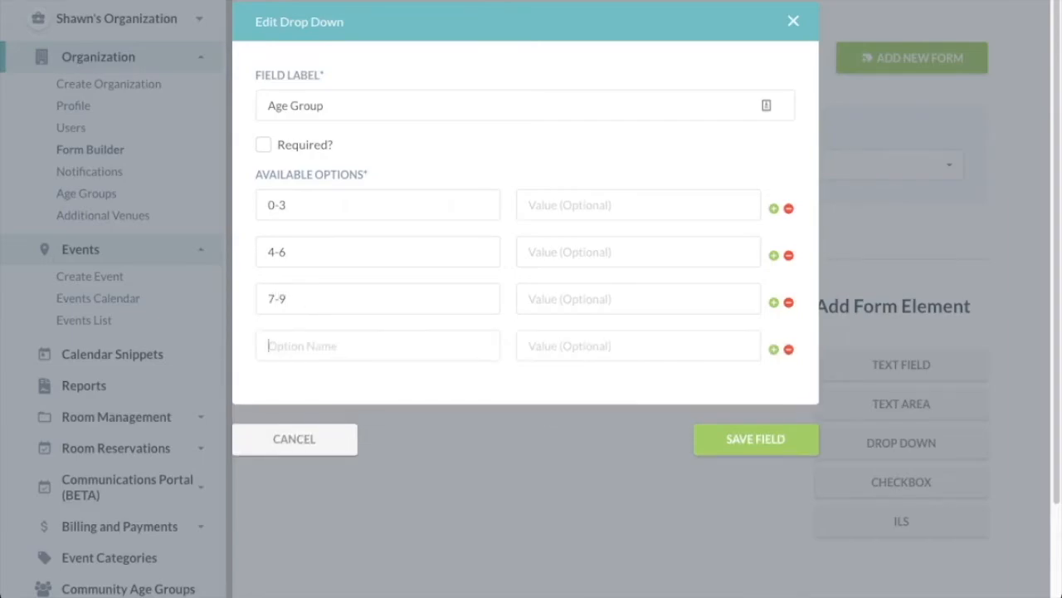
type("10-13")
left_click(756, 439)
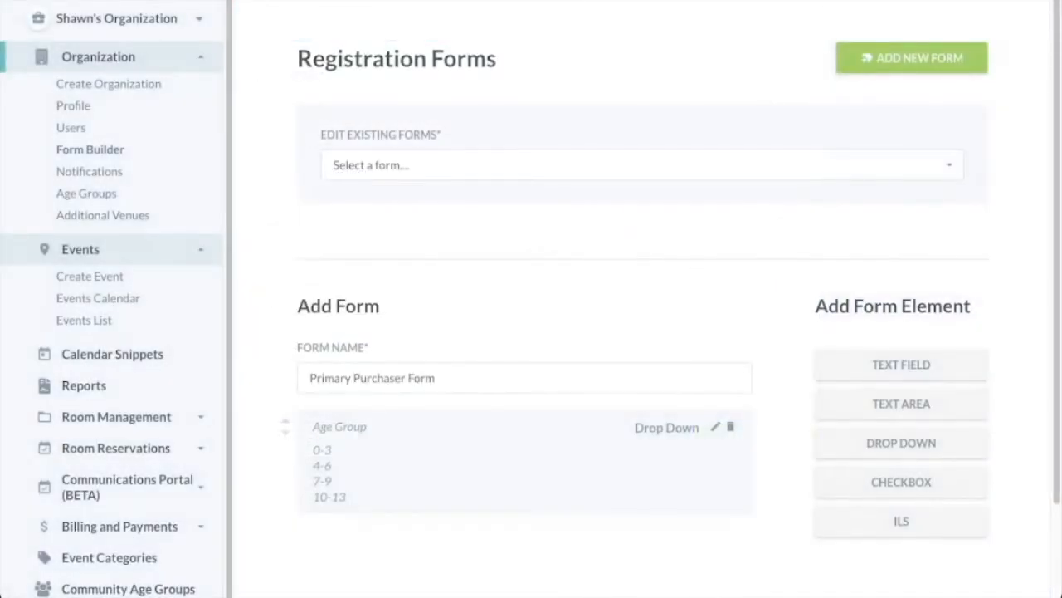
scroll(641, 332, "down", 2)
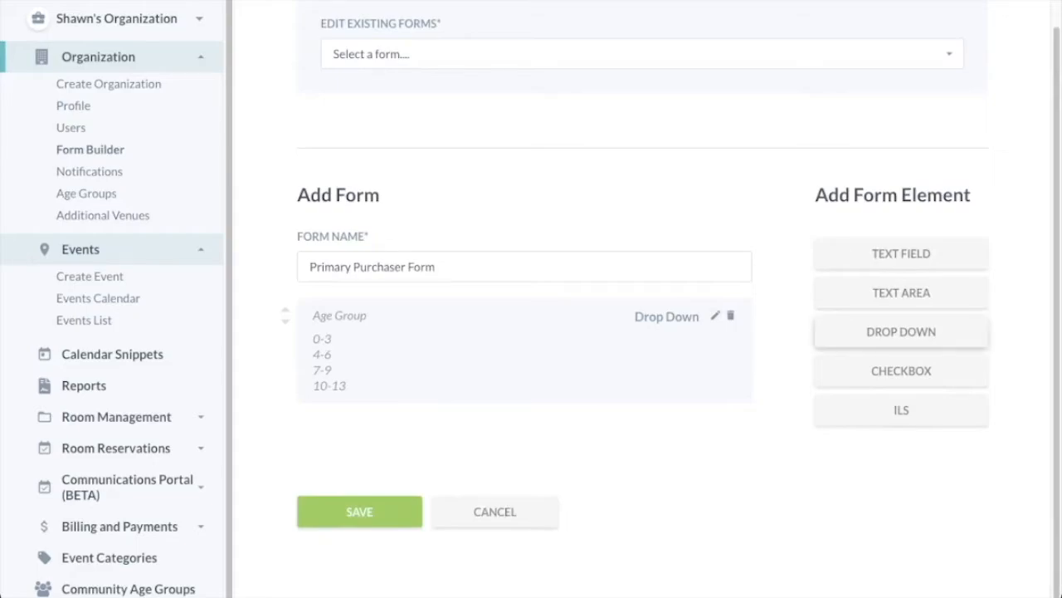
Add a required text question labelled 'City of residence?'.
left_click(902, 253)
type("C")
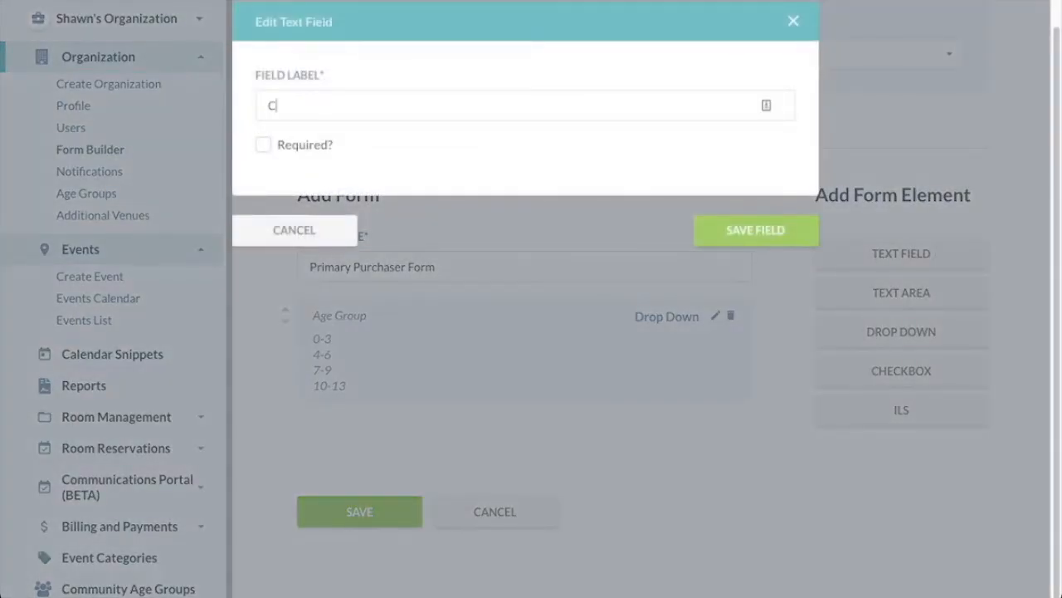
type("ity of residence?")
left_click(263, 144)
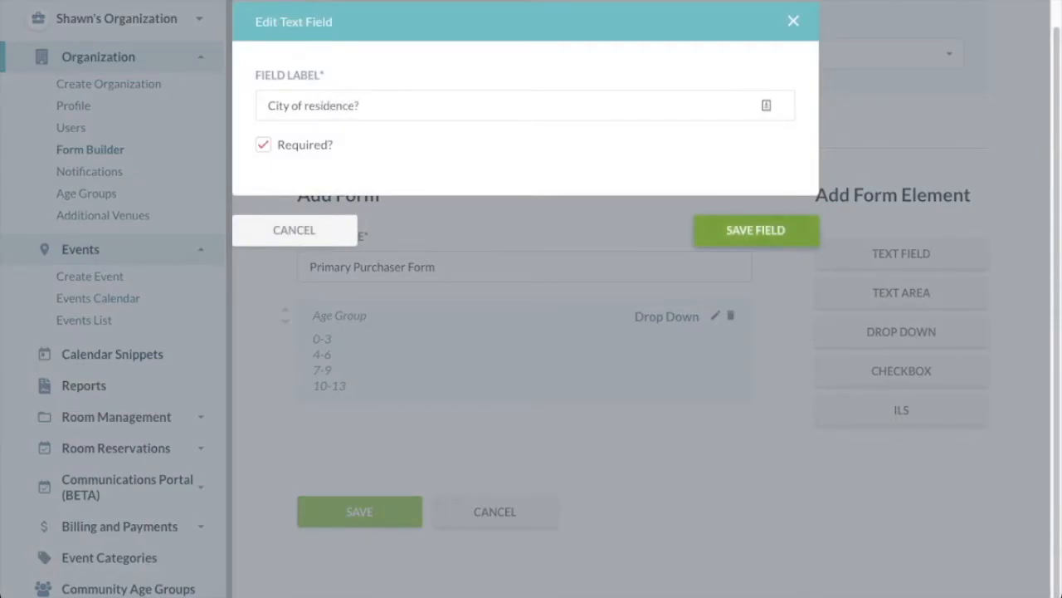
left_click(755, 230)
Make the Age Group question required and save the Primary Purchaser Form.
left_click(714, 315)
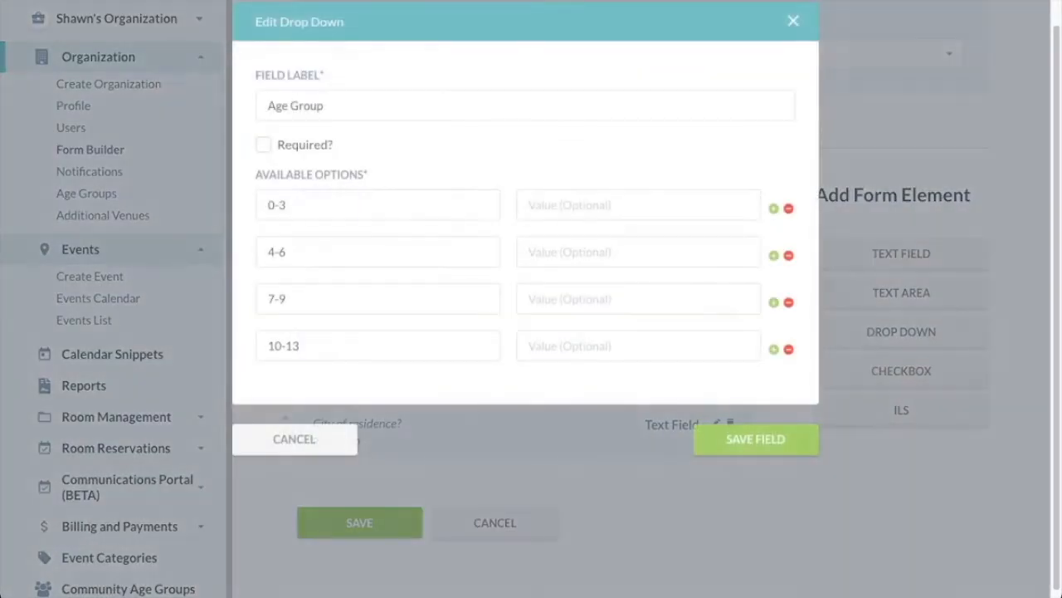
left_click(263, 144)
left_click(756, 438)
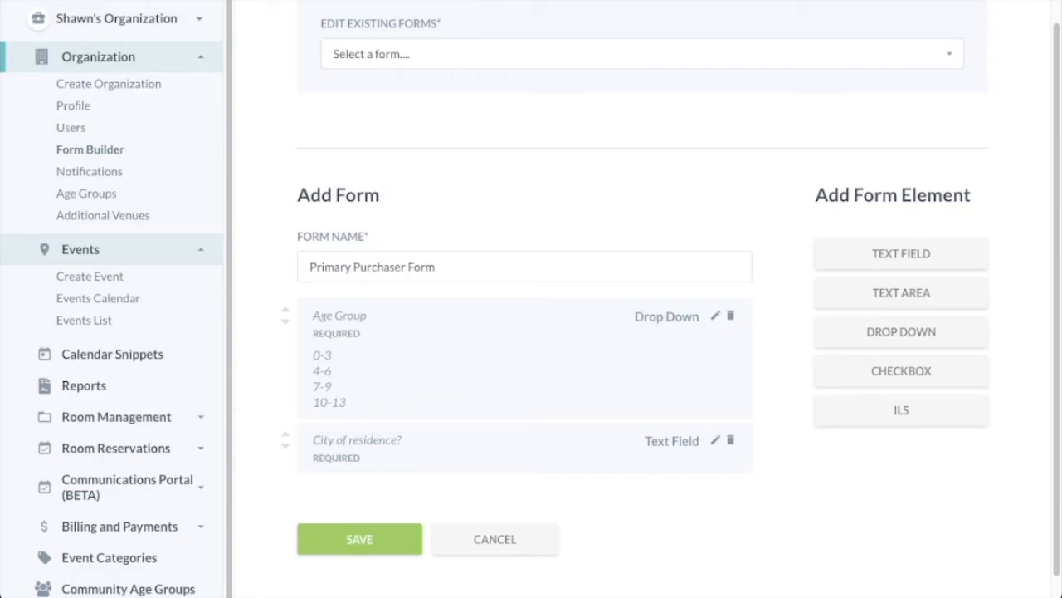
left_click(359, 539)
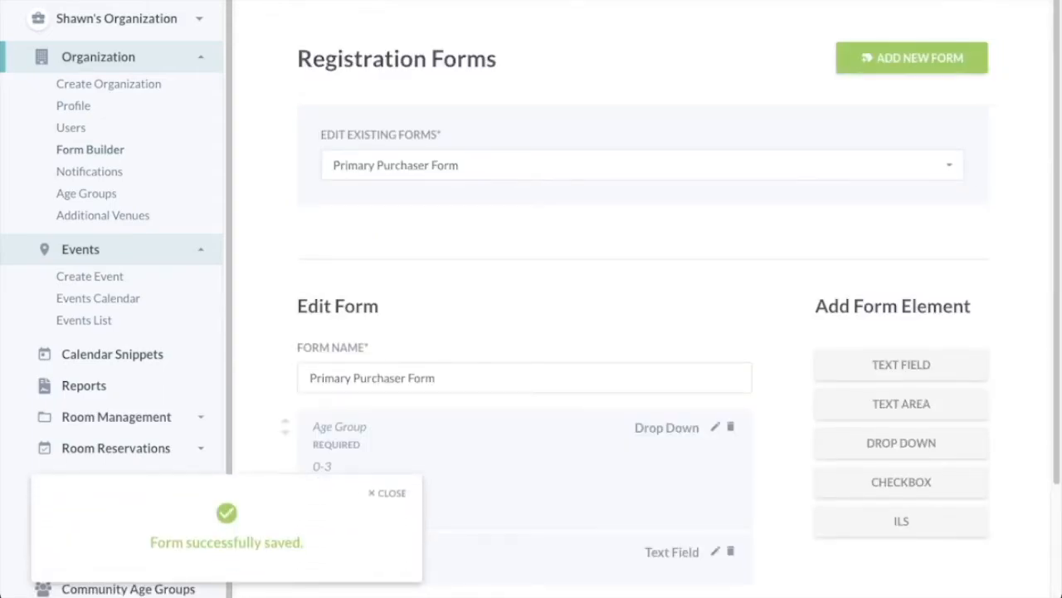
Create a new event named Storytime at the organization's saved venue.
left_click(90, 275)
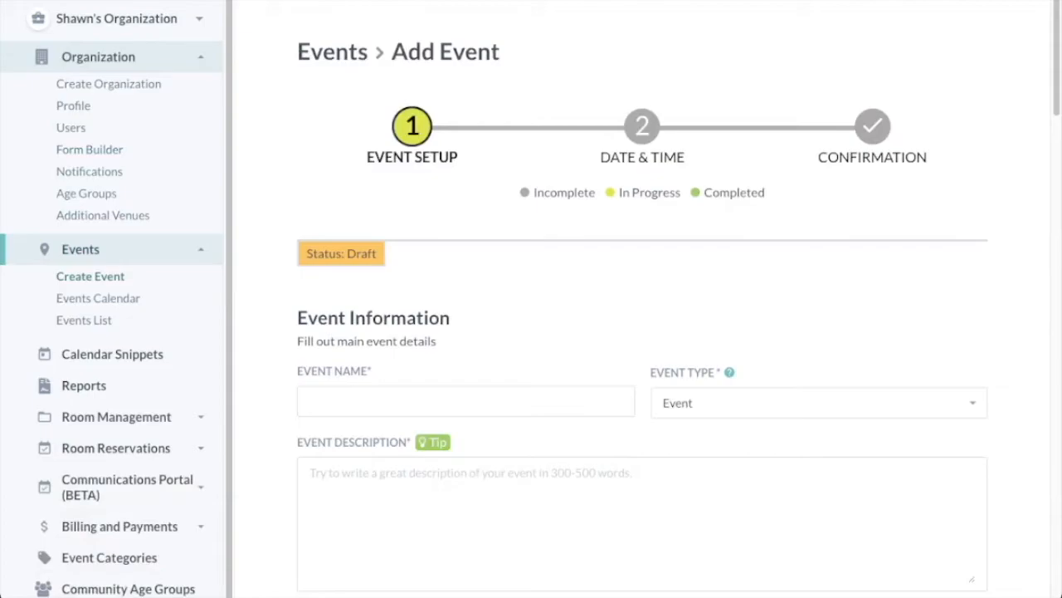
left_click(373, 400)
type("Storytime")
scroll(643, 332, "down", 10)
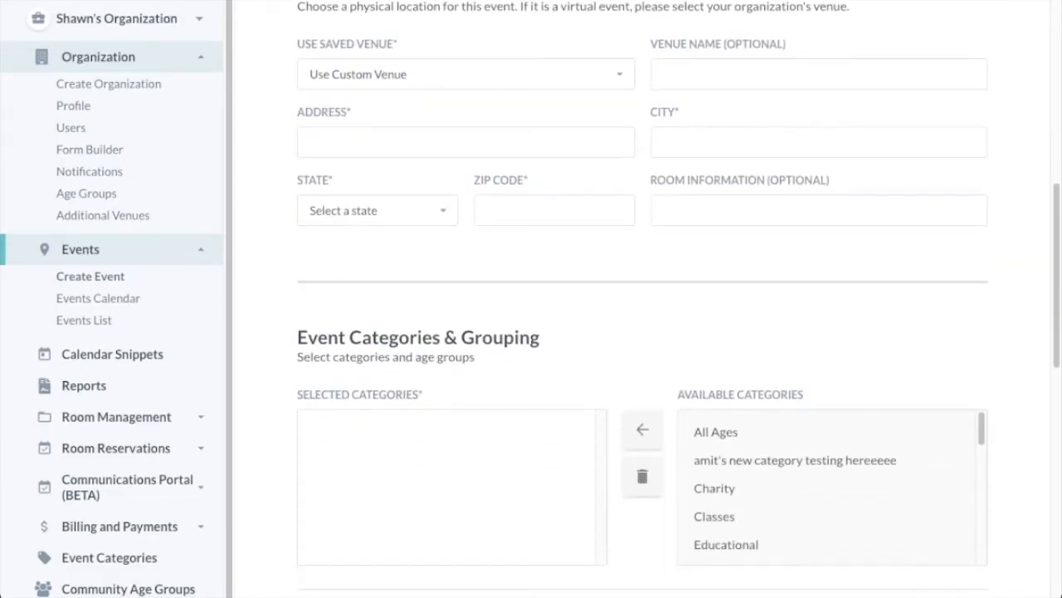
left_click(391, 91)
Add the Educational category and Youth age group, then save and continue.
scroll(644, 332, "down", 1)
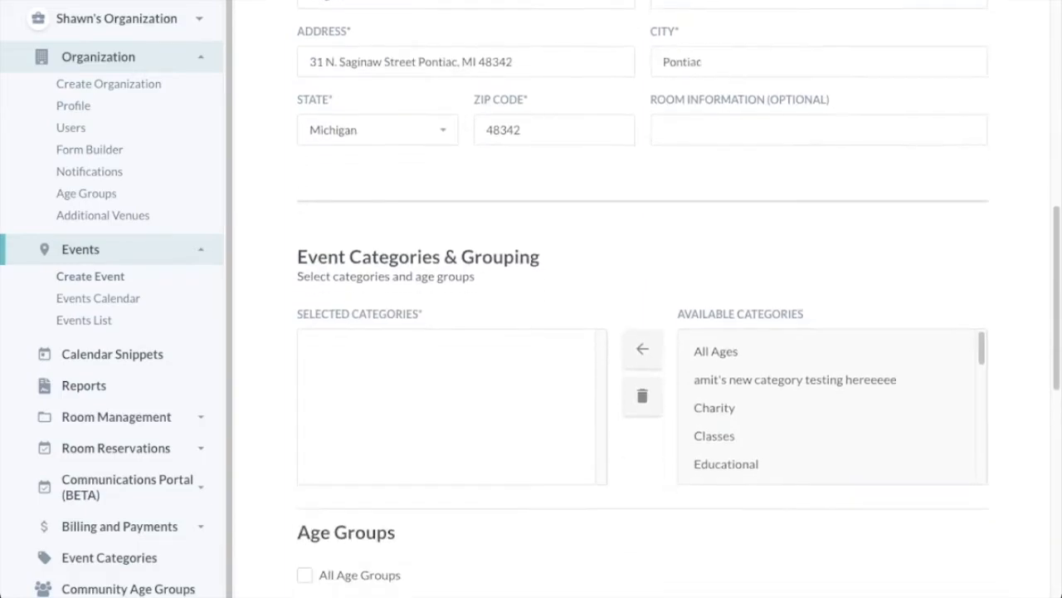
left_click(747, 444)
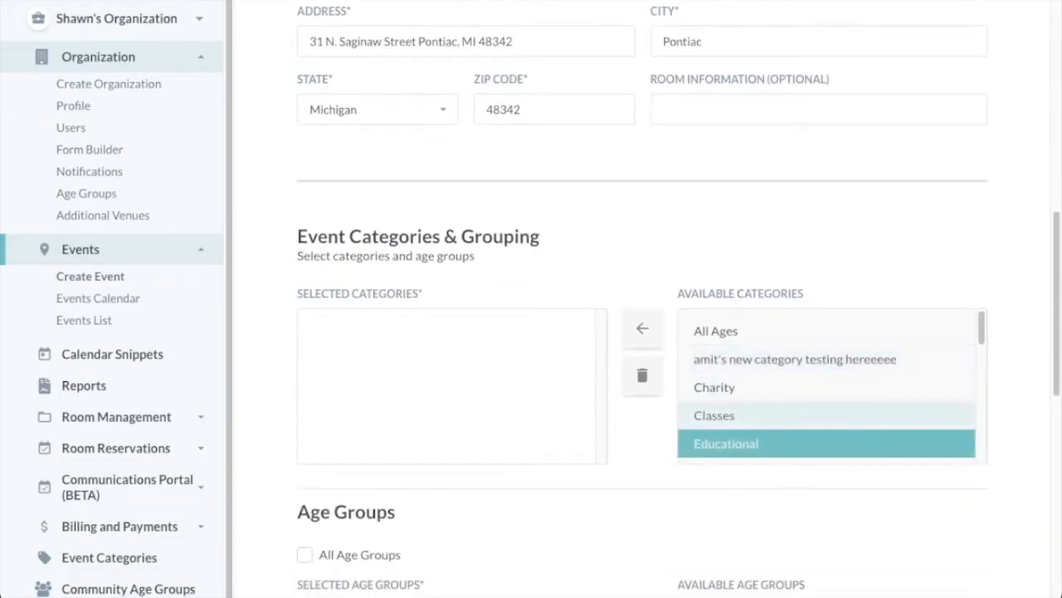
left_click(642, 327)
scroll(643, 332, "down", 3)
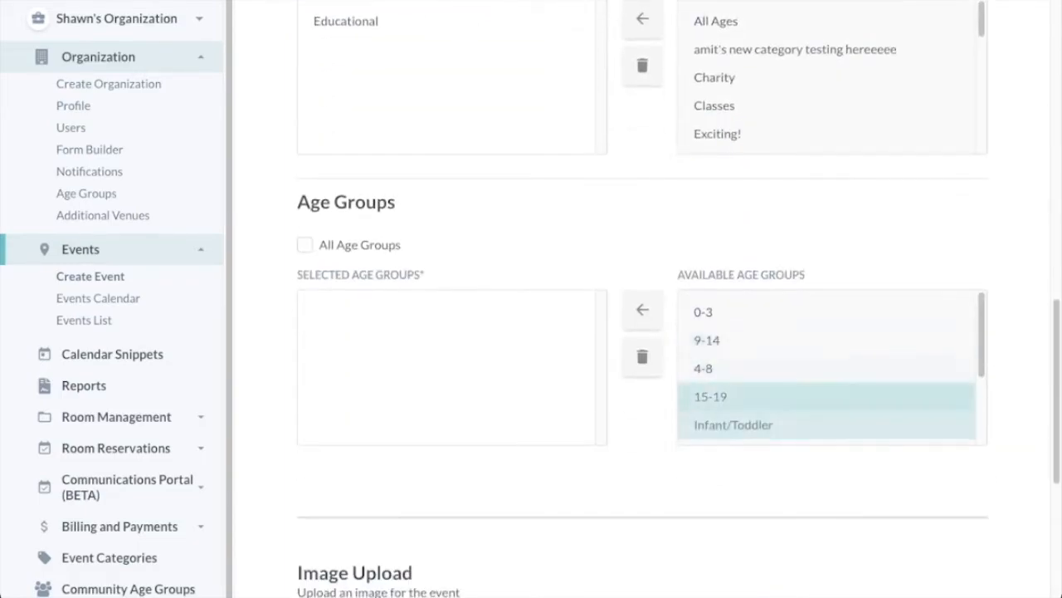
scroll(830, 365, "down", 3)
left_click(730, 336)
left_click(643, 310)
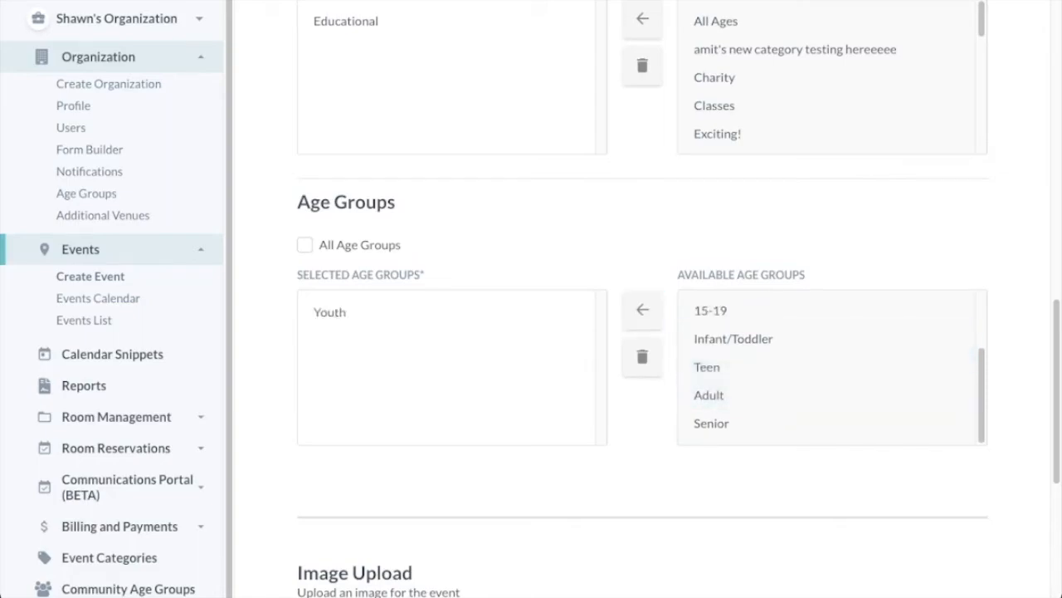
scroll(643, 299, "down", 5)
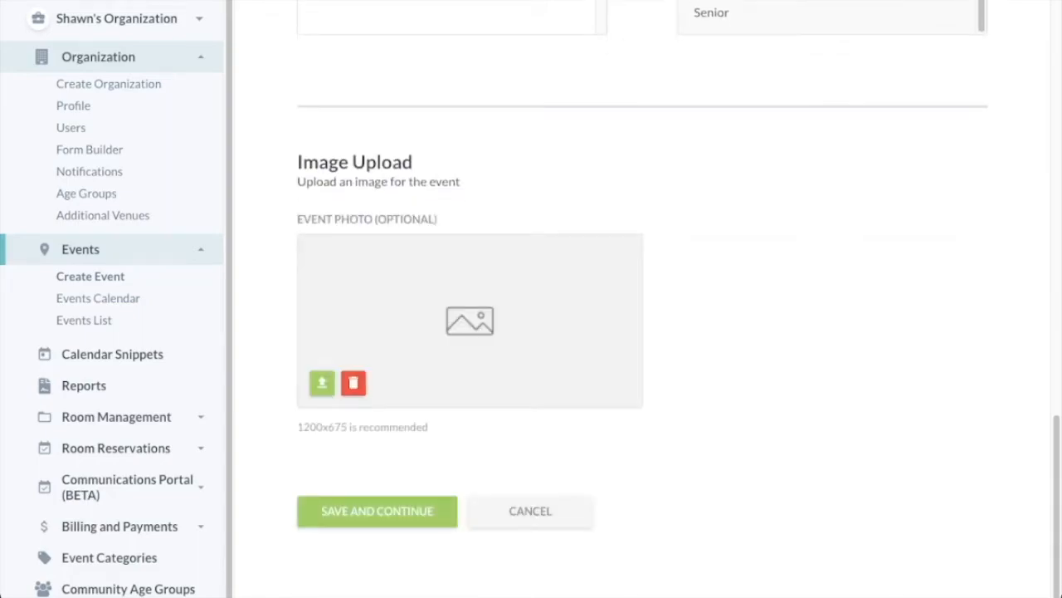
left_click(376, 511)
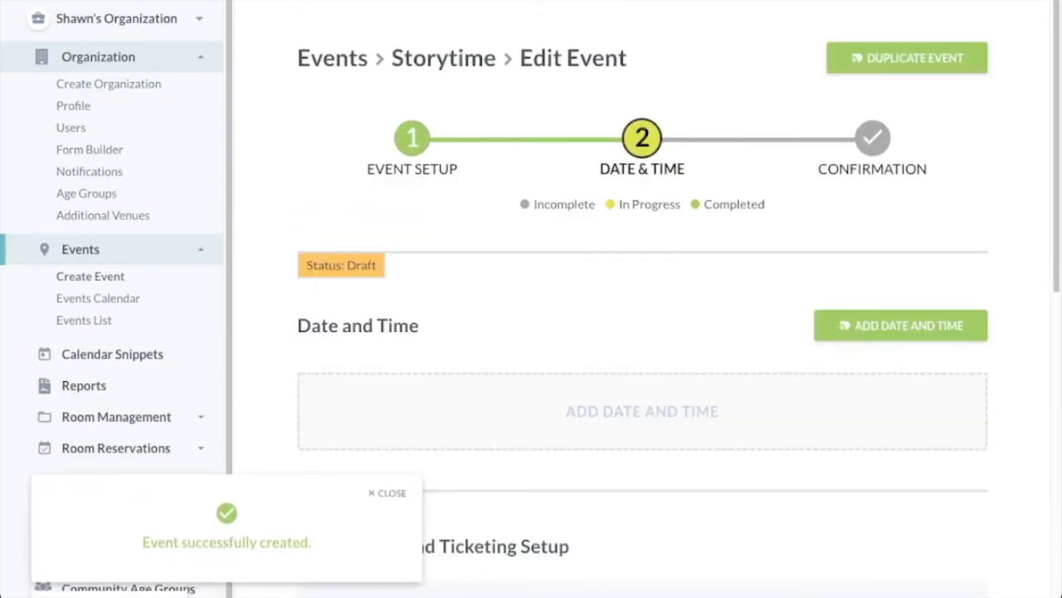
Add a November 12, 2021, 8:00 PM date to Storytime and select Localhop Ticketing.
left_click(900, 325)
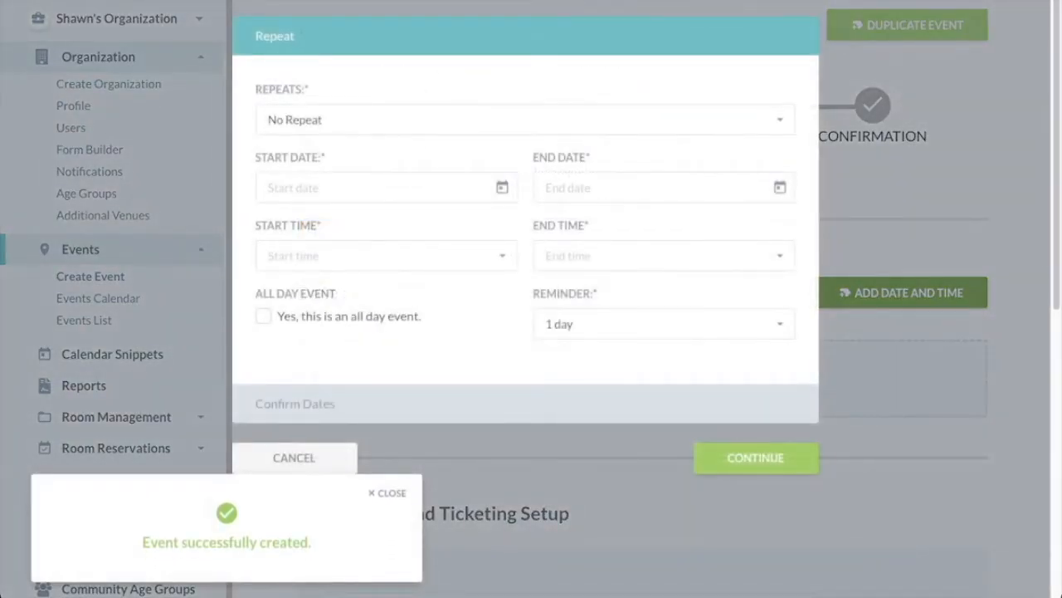
left_click(386, 188)
left_click(445, 335)
left_click(386, 256)
scroll(382, 357, "down", 20)
scroll(380, 365, "up", 4)
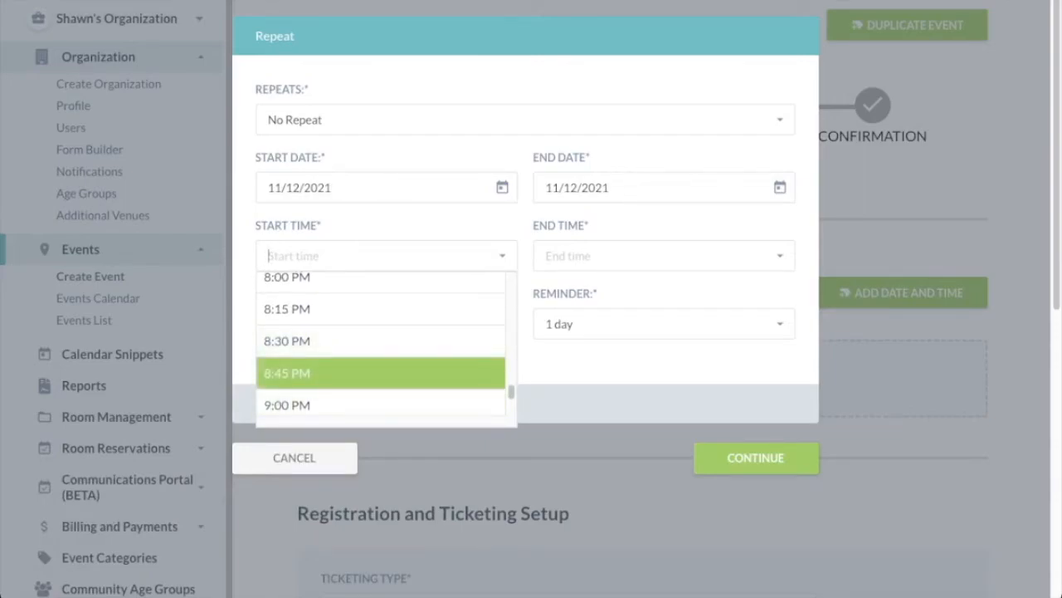
left_click(332, 277)
left_click(755, 457)
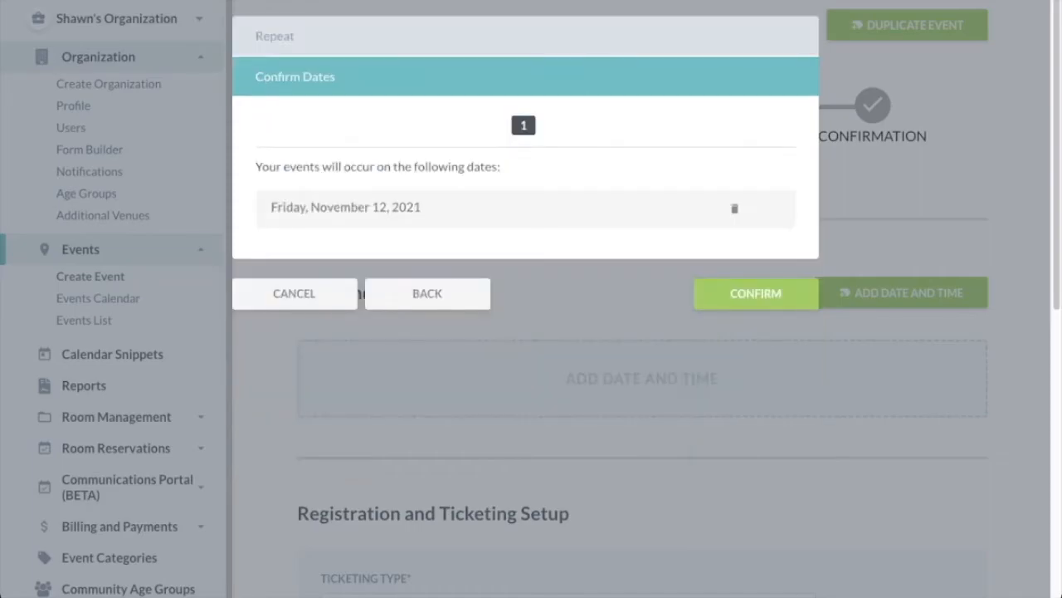
left_click(755, 293)
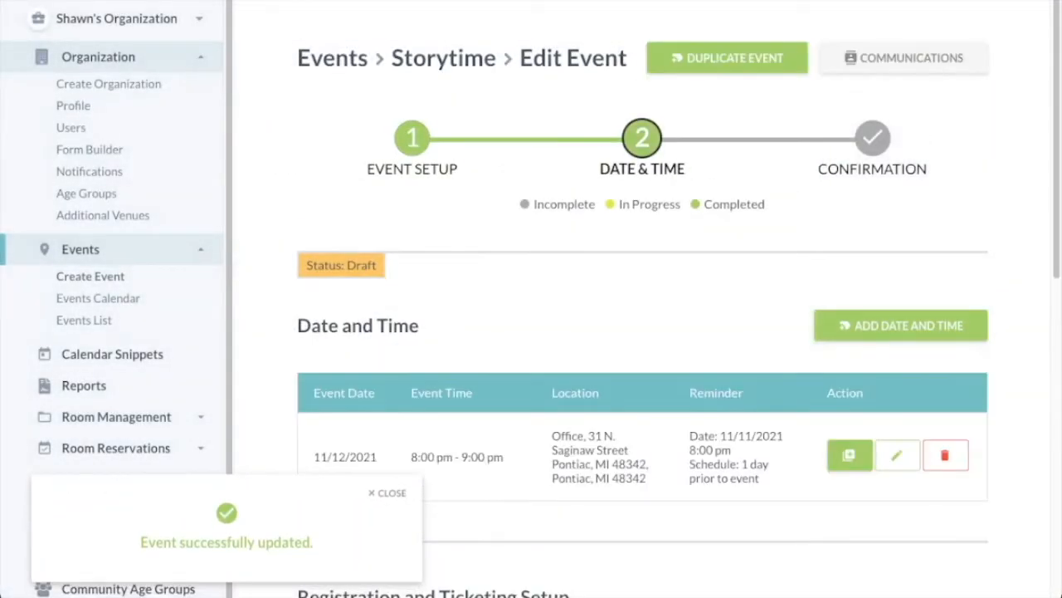
scroll(642, 332, "down", 7)
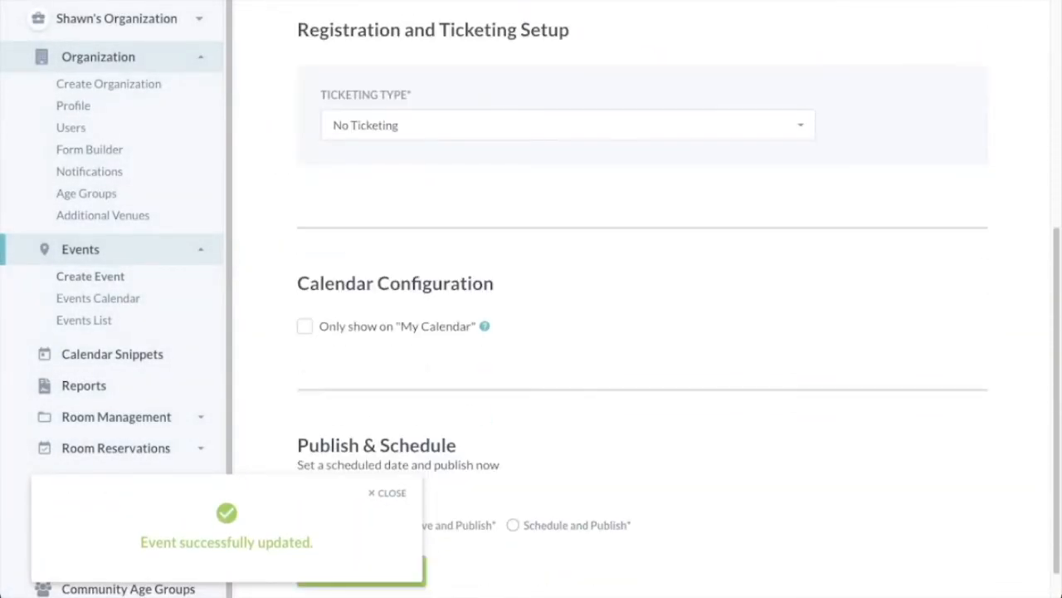
left_click(568, 135)
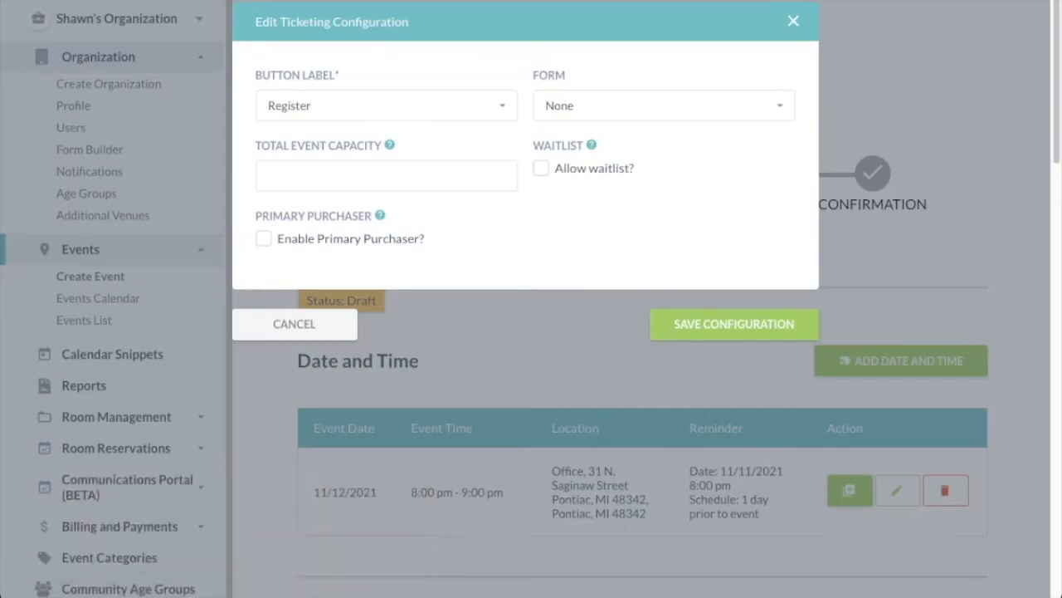
Use the Primary Purchaser Form with capacity 20, enable primary purchaser, and save the configuration.
left_click(608, 118)
left_click(386, 176)
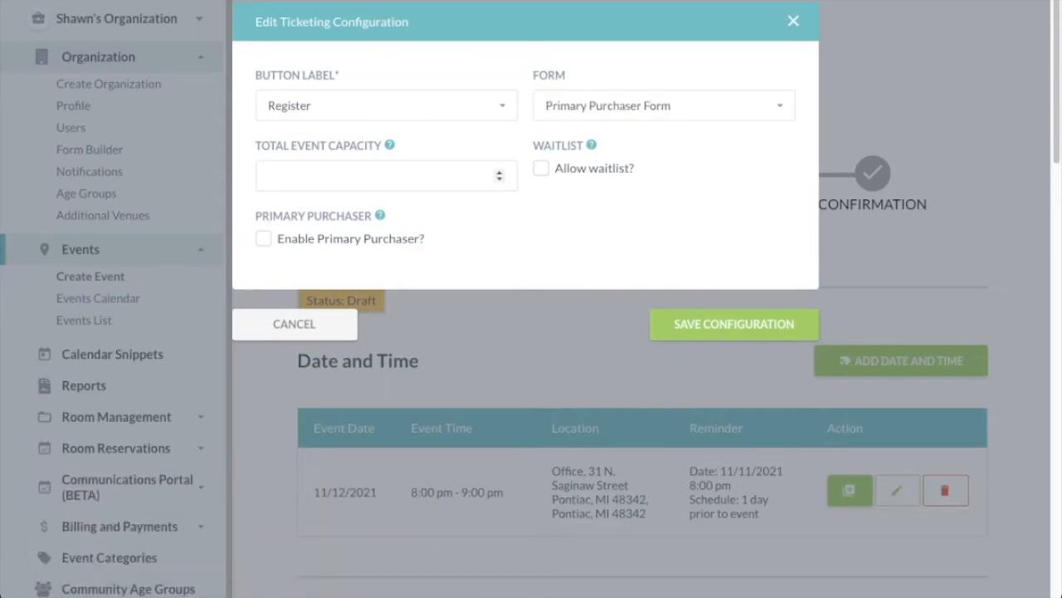
type("20")
mouse_move(380, 215)
left_click(263, 239)
left_click(734, 323)
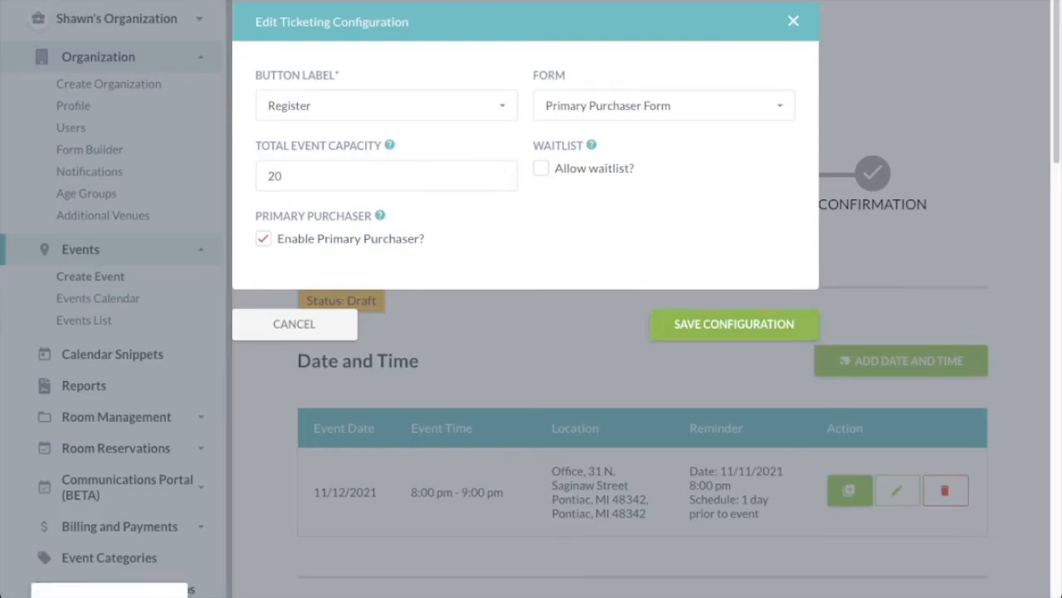
scroll(643, 299, "down", 10)
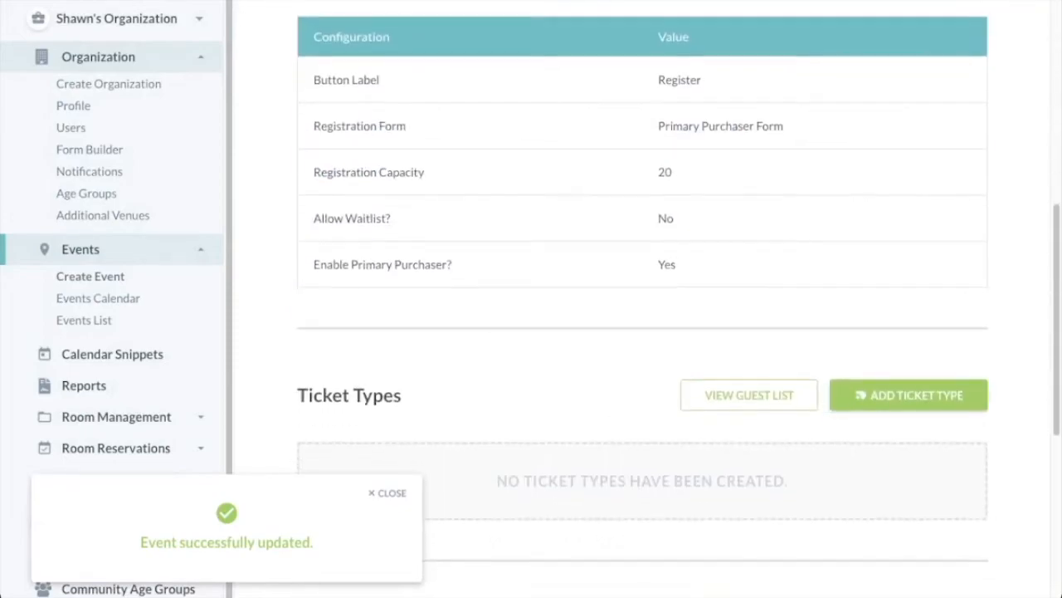
Add a Kids Ticket type, quantity 20, with a pasted description and registration opening November 10.
left_click(909, 132)
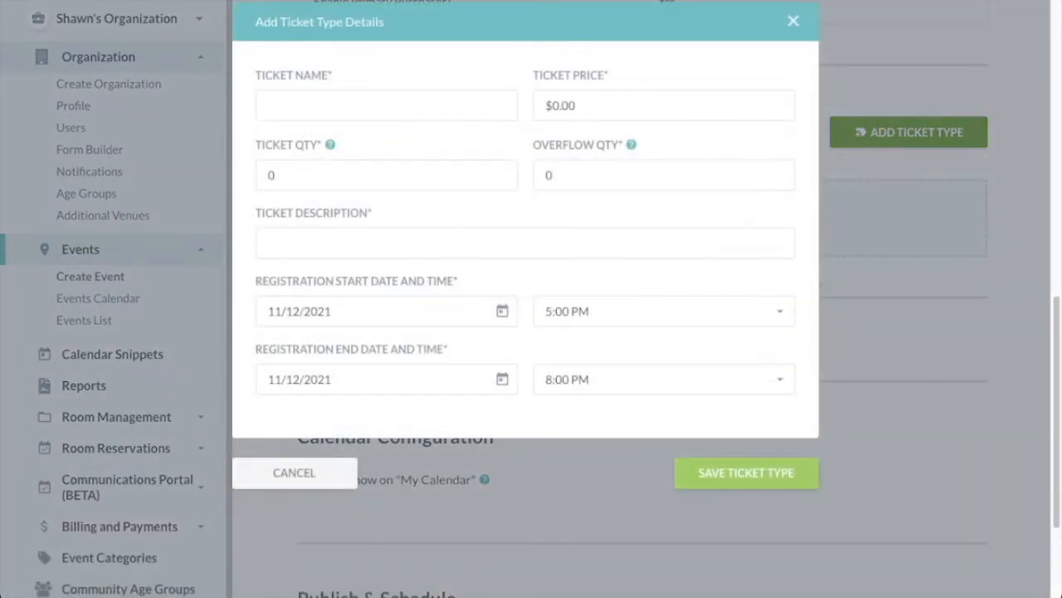
left_click(386, 105)
type("Kids Ticket")
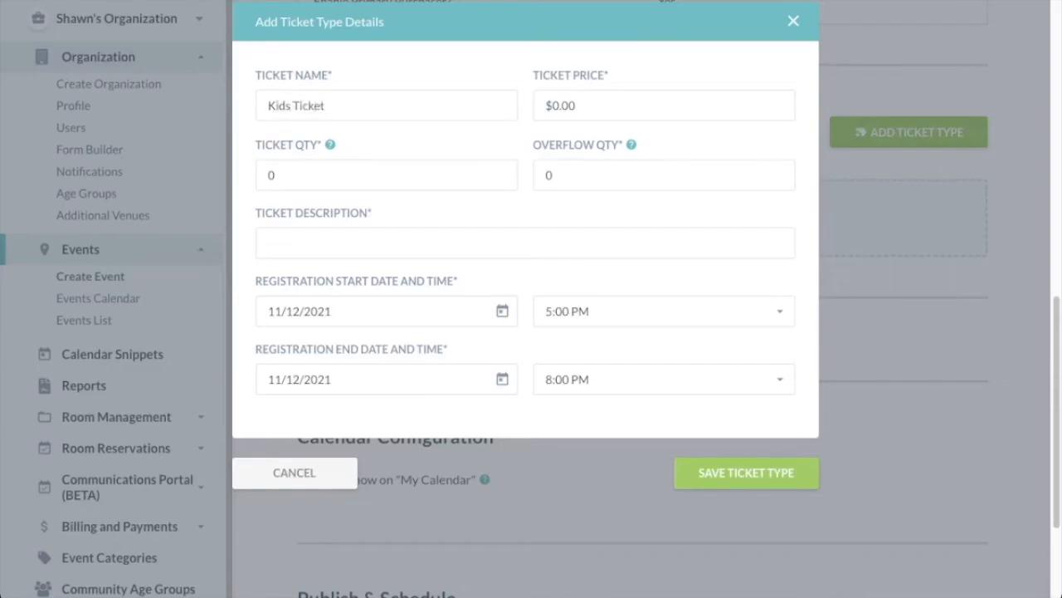
key("Tab")
type("20")
key("Tab")
key("Tab")
type("Please sign up each kid attending this event.")
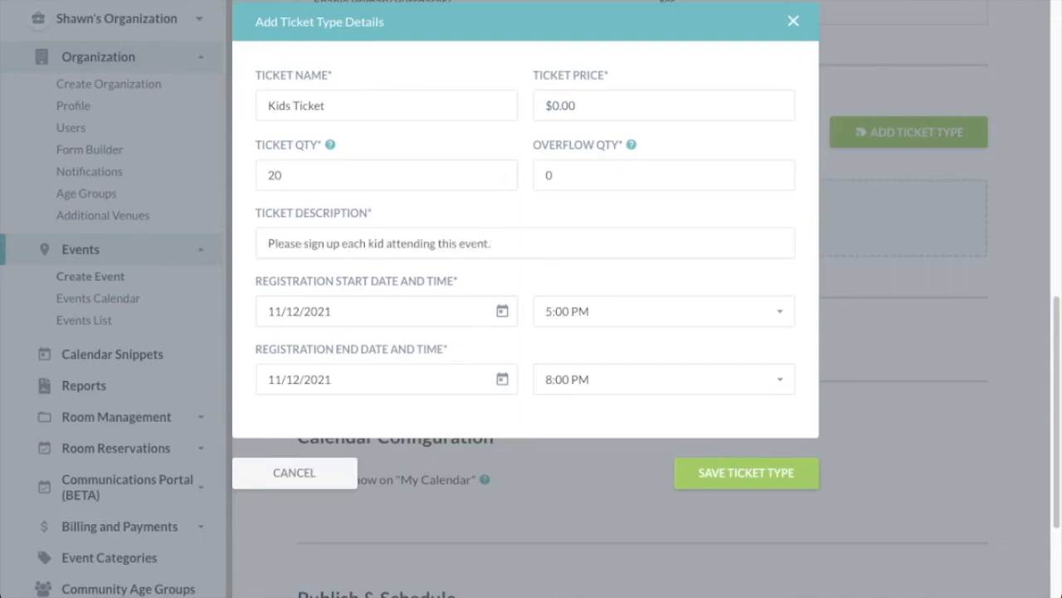
left_click(415, 311)
left_click(386, 459)
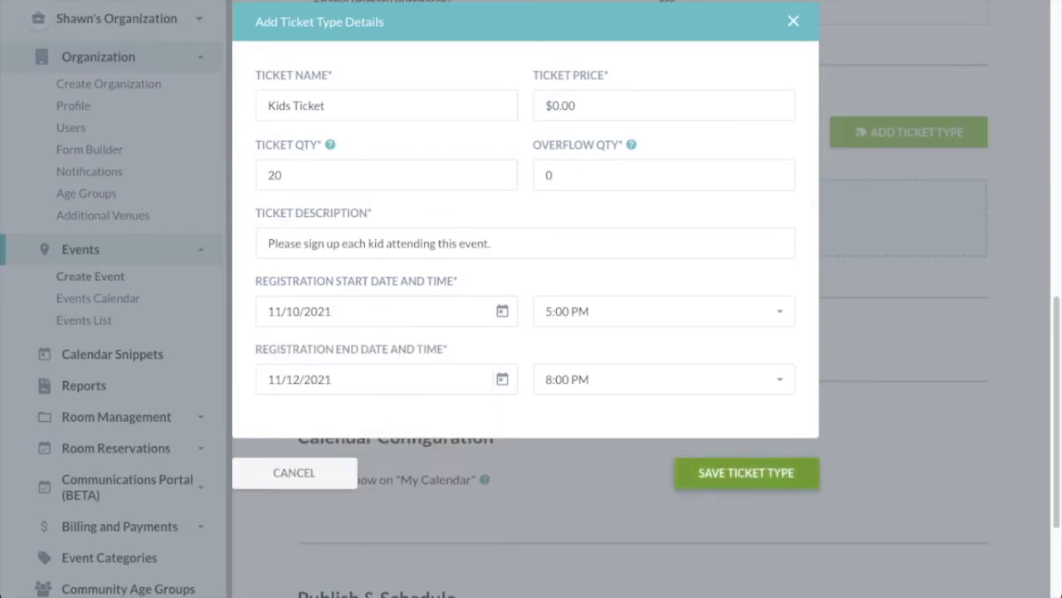
left_click(746, 472)
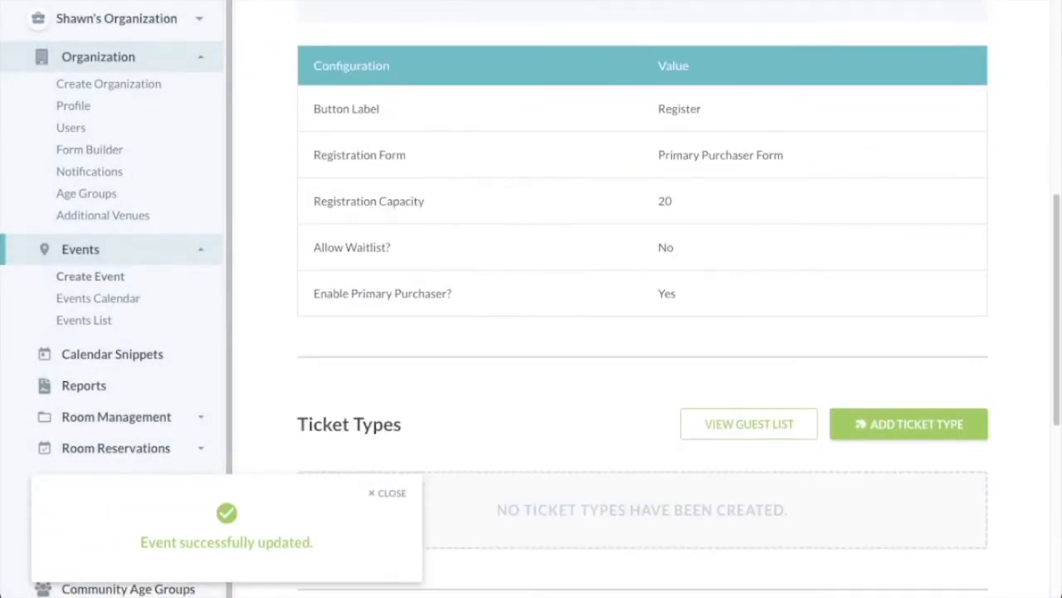
Choose to publish now and save and publish the Storytime event.
scroll(642, 299, "down", 5)
left_click_drag(463, 477, 409, 477)
left_click(400, 477)
left_click(371, 523)
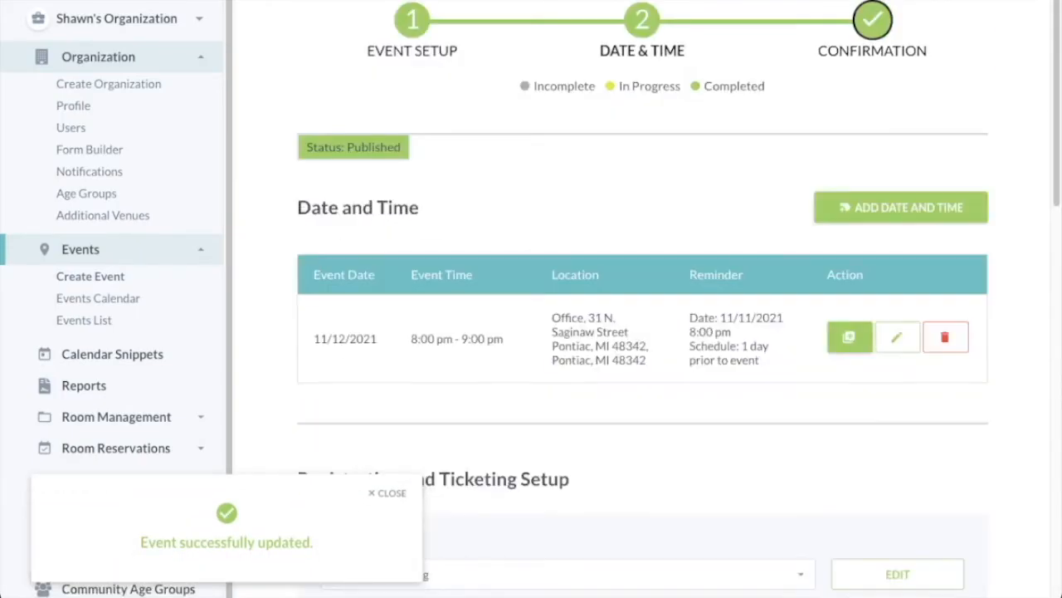
Go to Storytime's confirmation step and view its still-empty guest list.
scroll(643, 299, "up", 9)
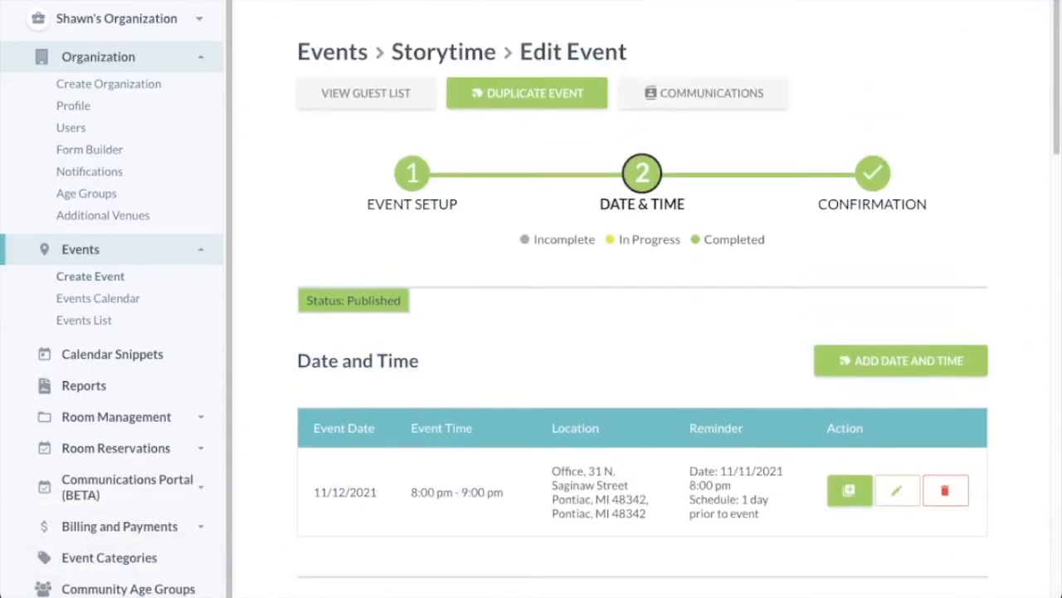
left_click(873, 174)
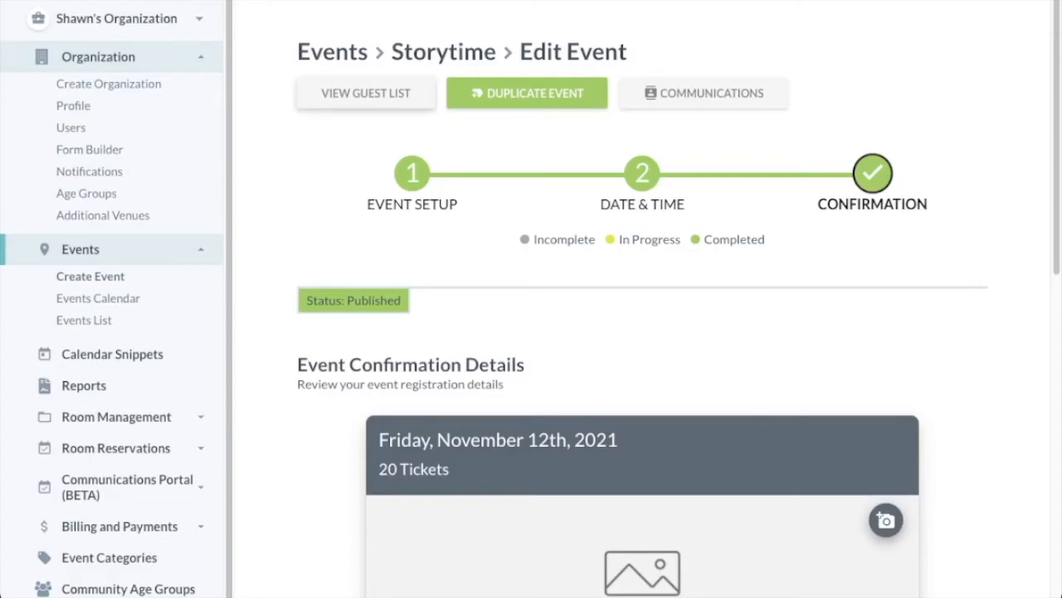
left_click(366, 93)
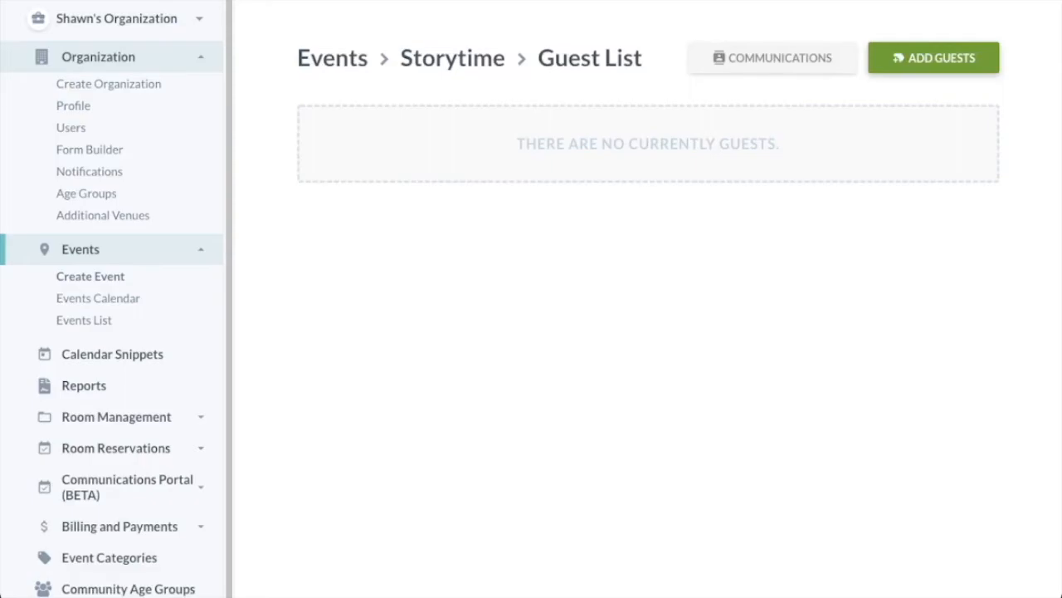
Request two Kids Tickets and paste in the library card number.
left_click(933, 58)
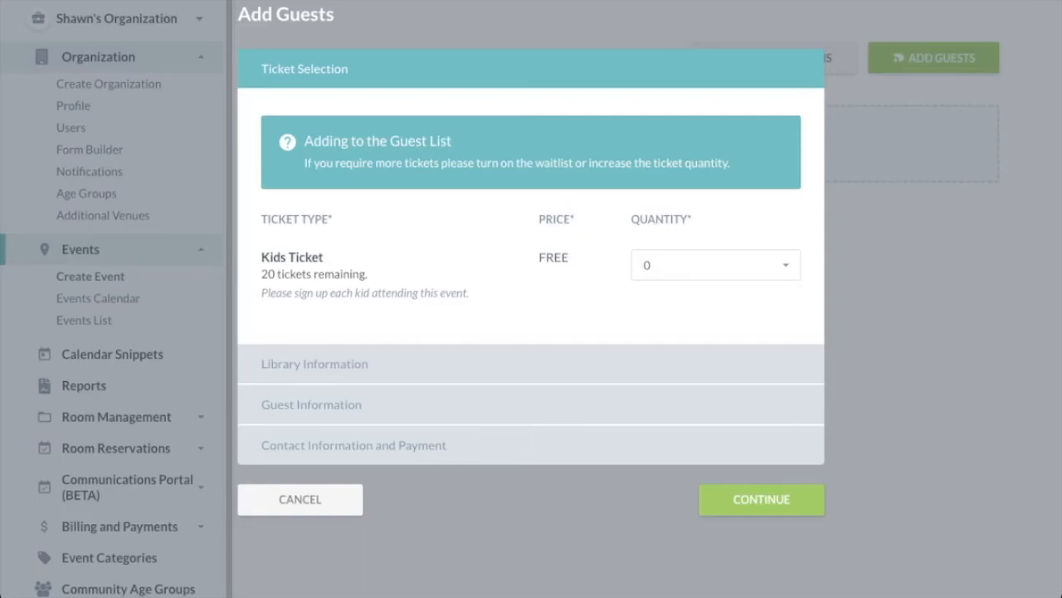
left_click(715, 266)
left_click(761, 499)
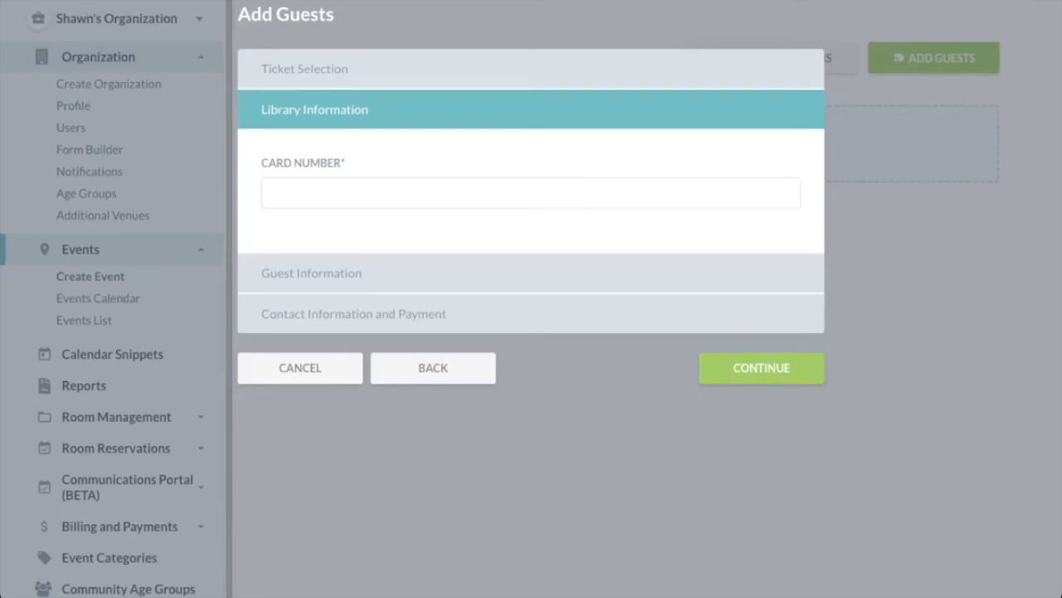
left_click(531, 192)
key("ctrl+v")
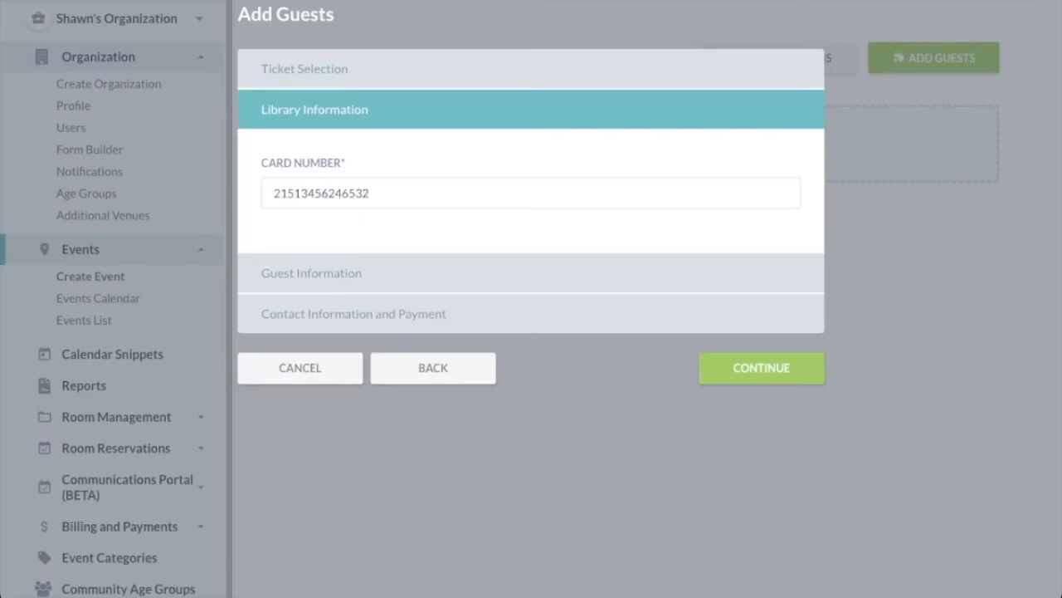
left_click(761, 368)
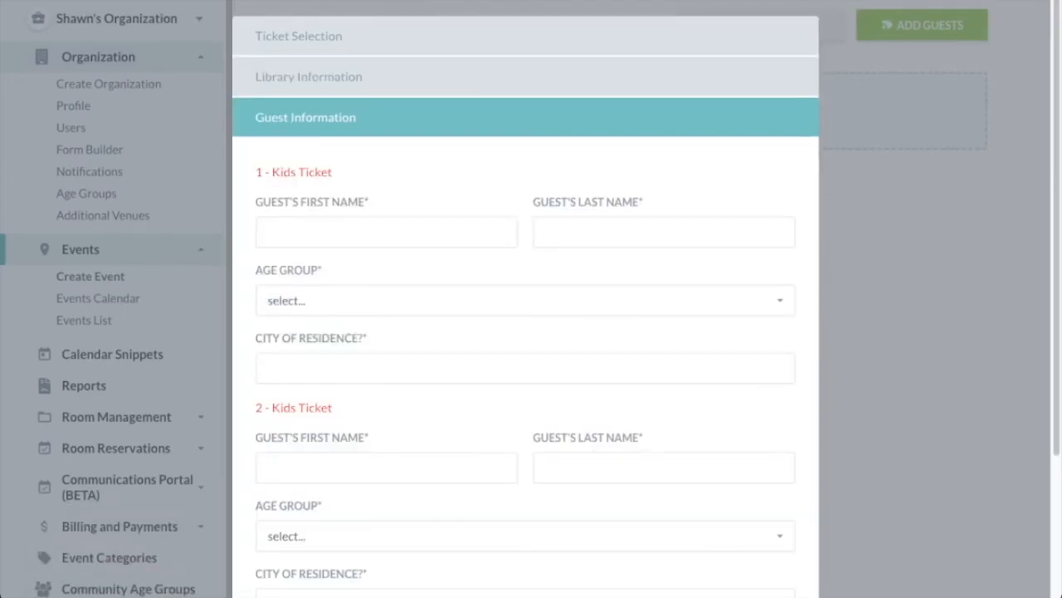
Enter both children's names, age groups 0-3 and 4-6, and city Pontiac, then continue.
scroll(526, 332, "down", 2)
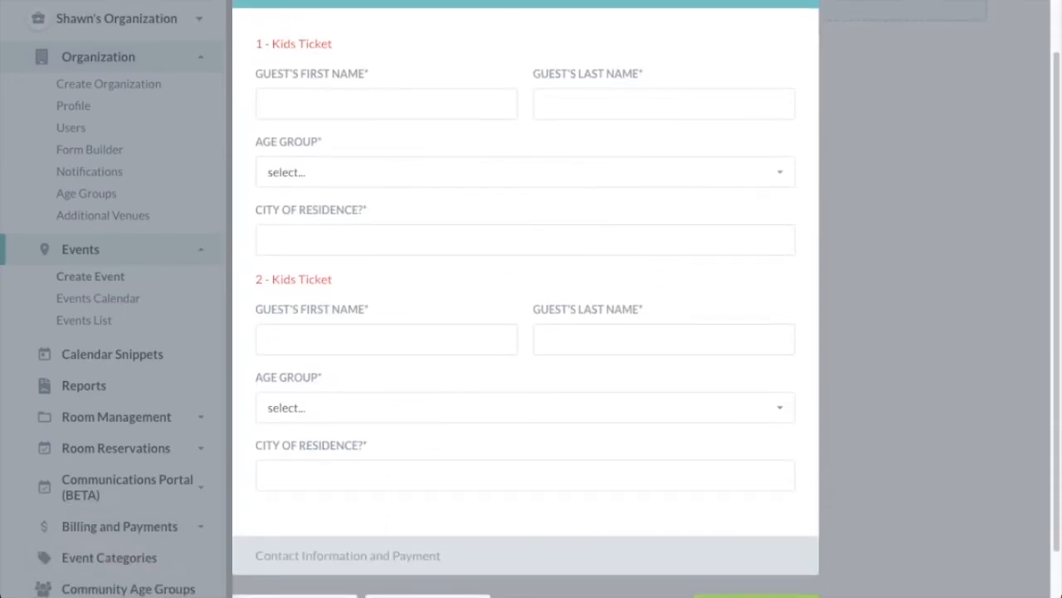
key("Tab")
key("Down")
key("Tab")
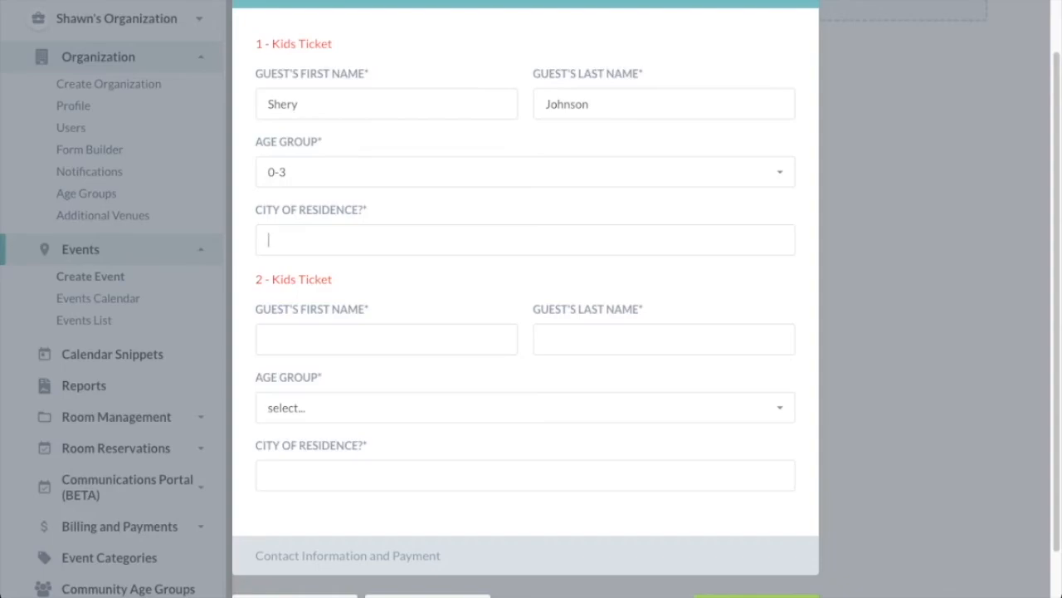
type("Pontiac")
key("Tab")
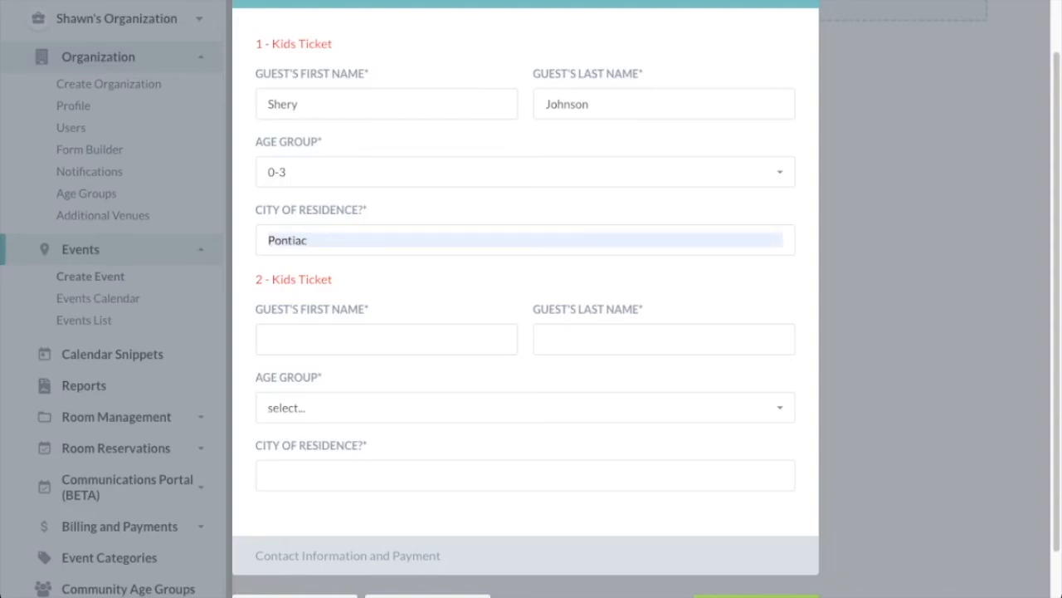
key("Tab")
type("4-6")
key("Tab")
type("Pontiac")
scroll(525, 332, "down", 1)
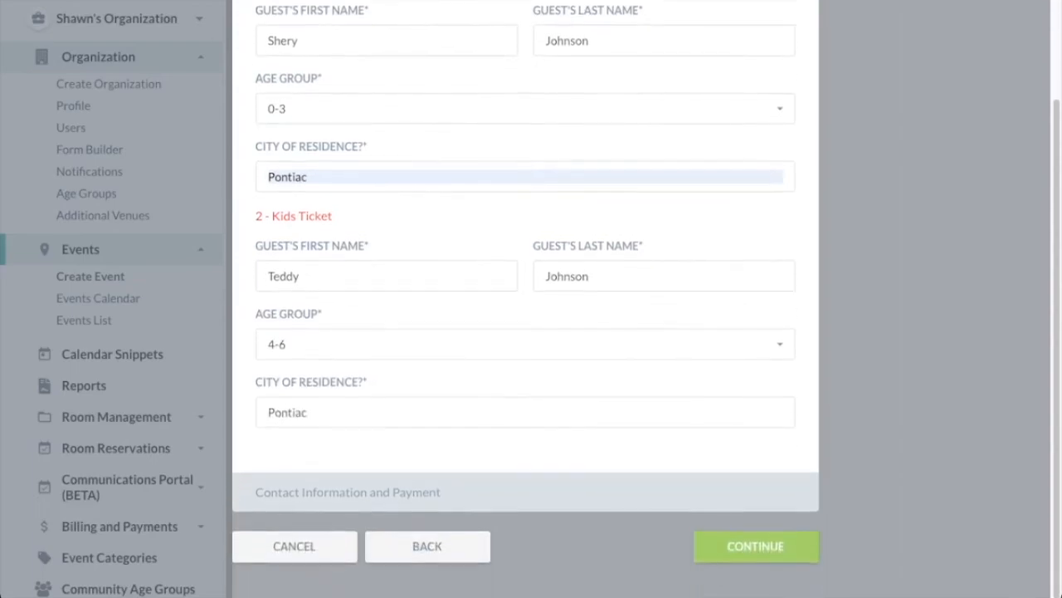
left_click(756, 546)
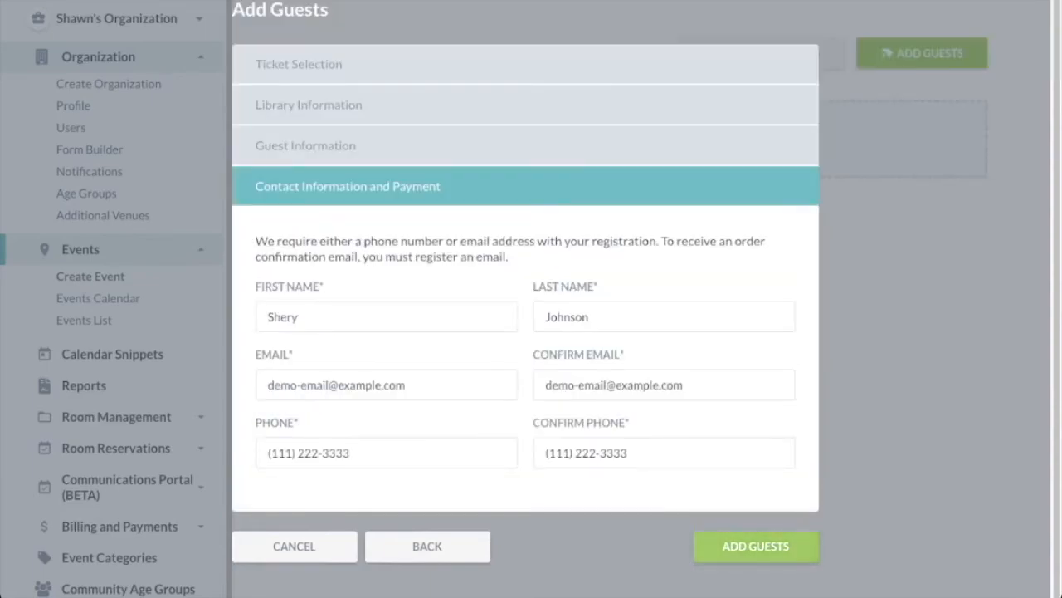
Clear the Phone and Confirm Phone fields and register both kids as guests.
left_click_drag(352, 452, 268, 452)
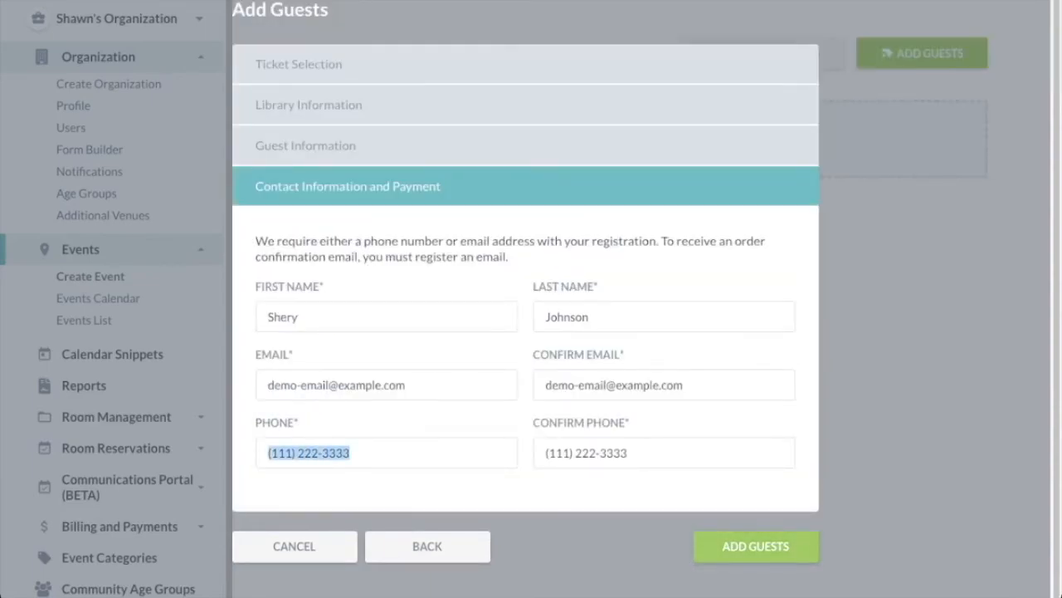
key("BackSpace")
left_click_drag(629, 452, 544, 452)
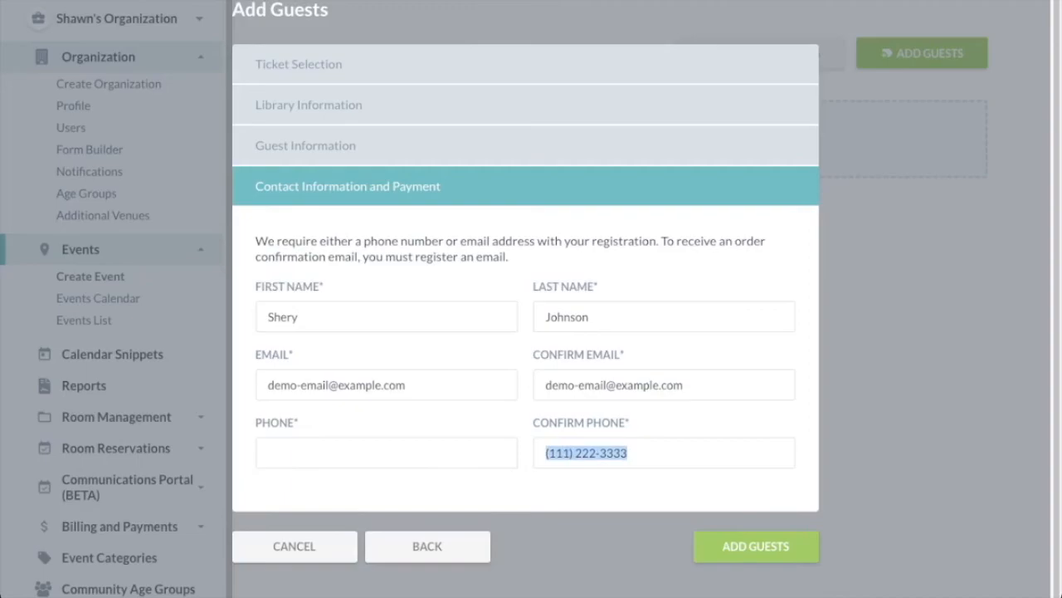
key("BackSpace")
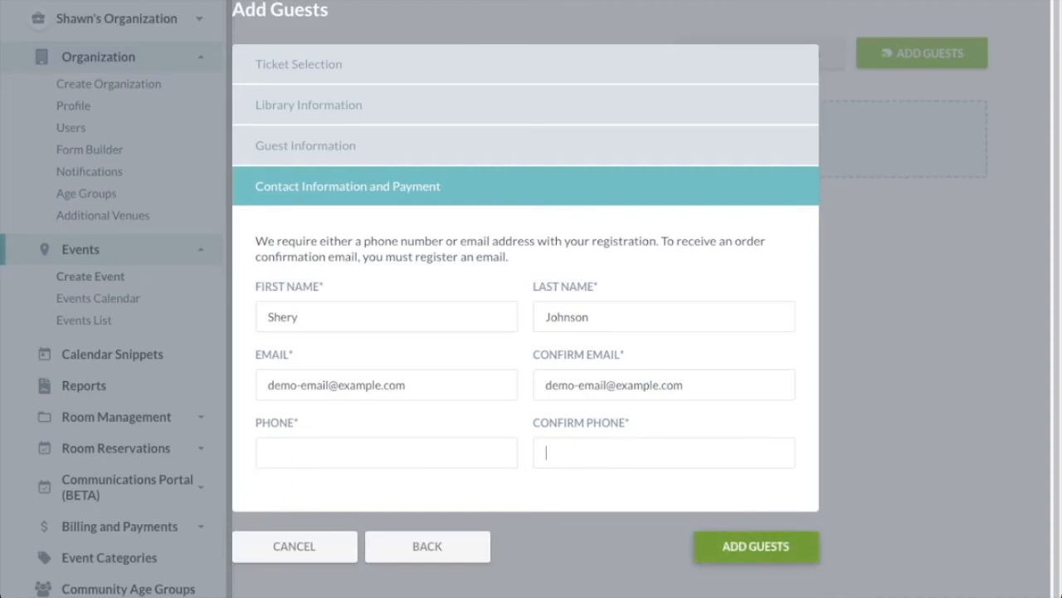
left_click(756, 546)
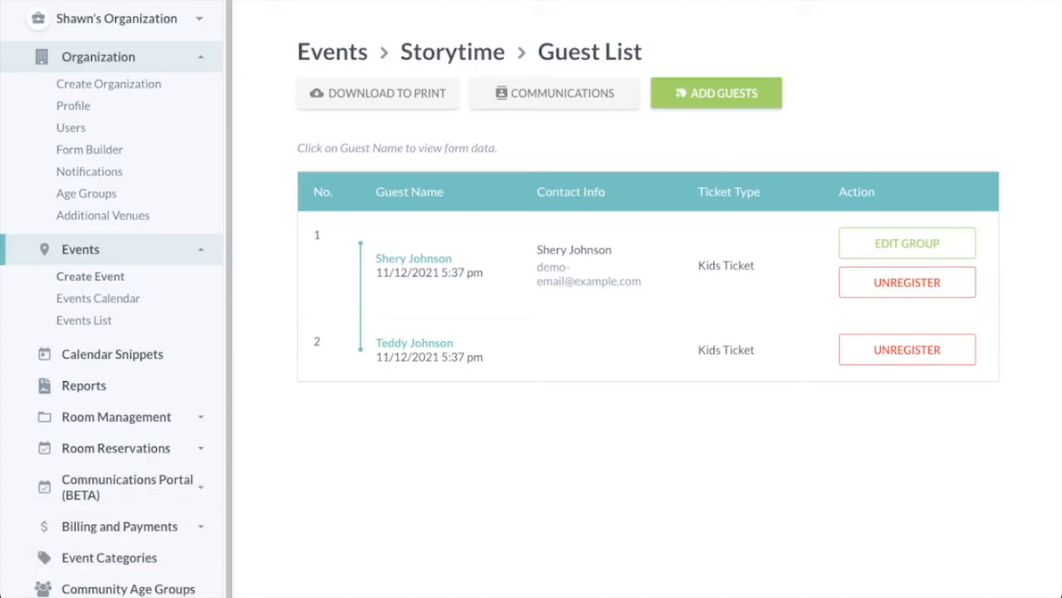
Review both Kids Ticket guests' form responses, copying the first guest's Primary Purchaser value.
left_click(414, 259)
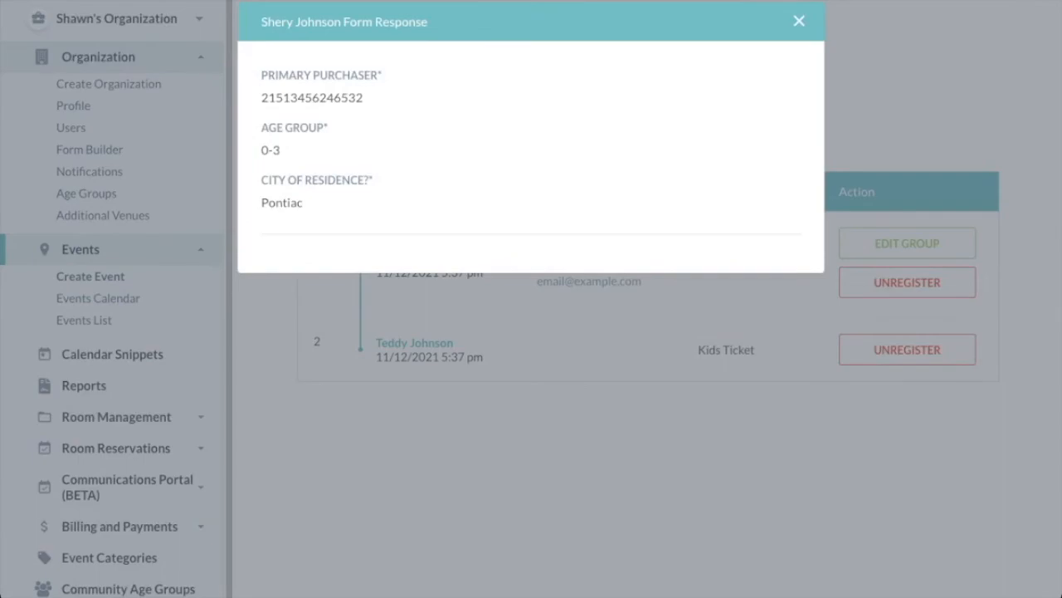
left_click_drag(364, 97, 260, 97)
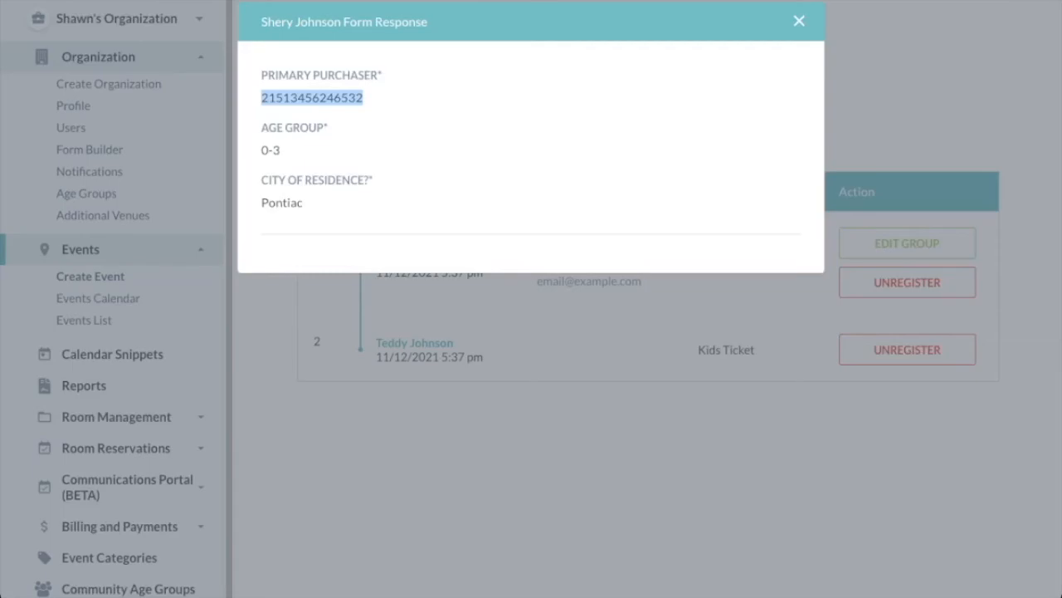
left_click(799, 21)
left_click(414, 343)
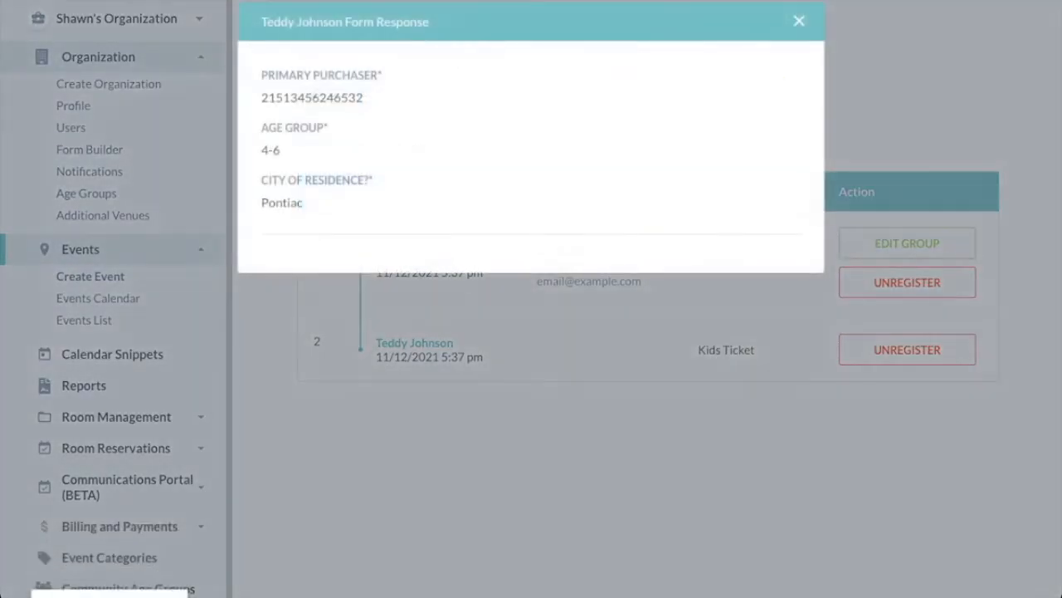
left_click(798, 21)
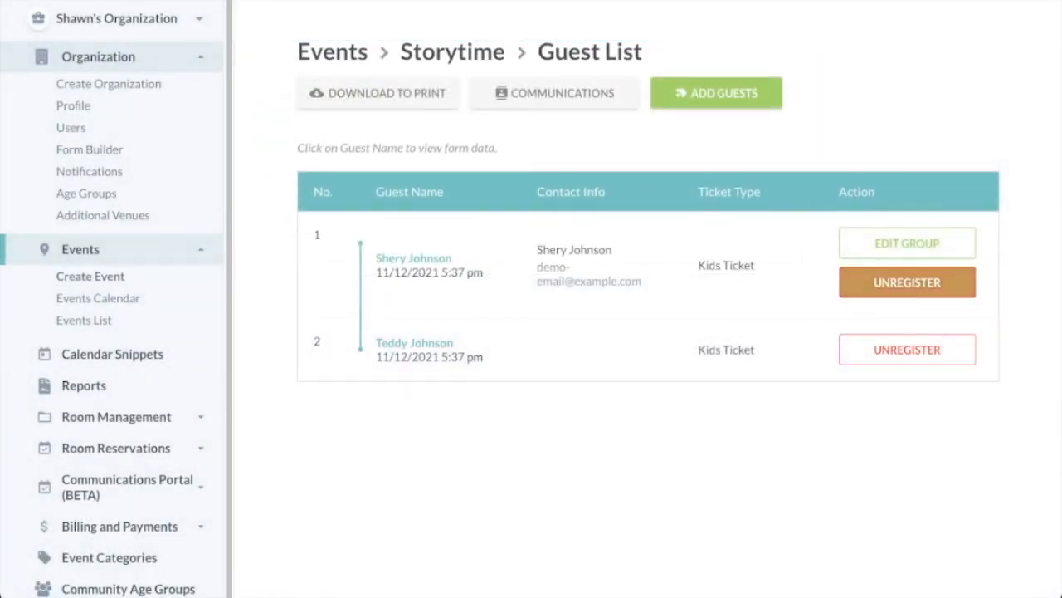
Unregister both Kids Ticket guests and return to the Storytime event's edit page.
left_click(907, 282)
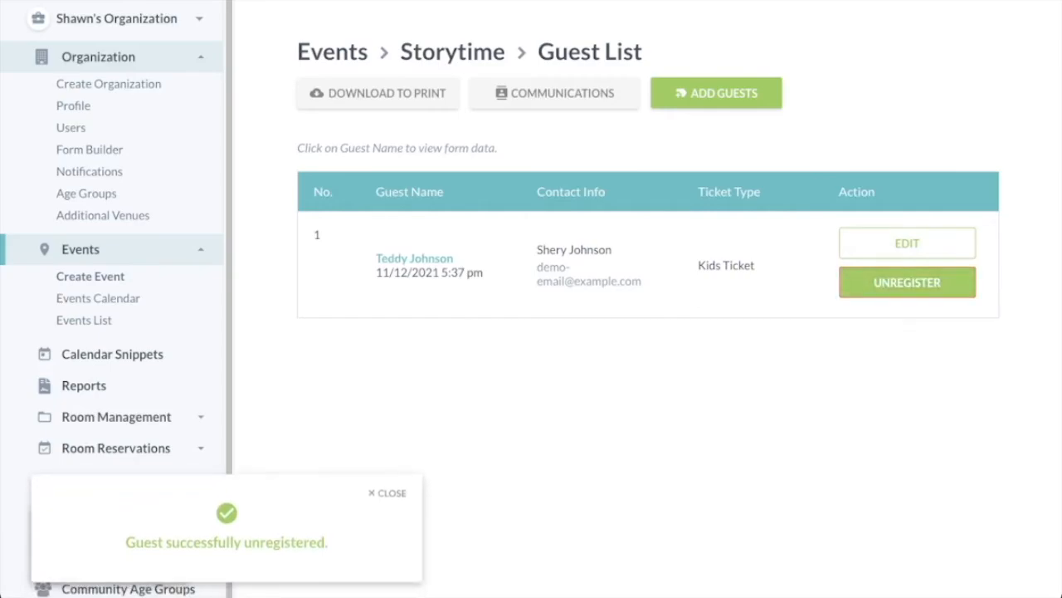
left_click(907, 282)
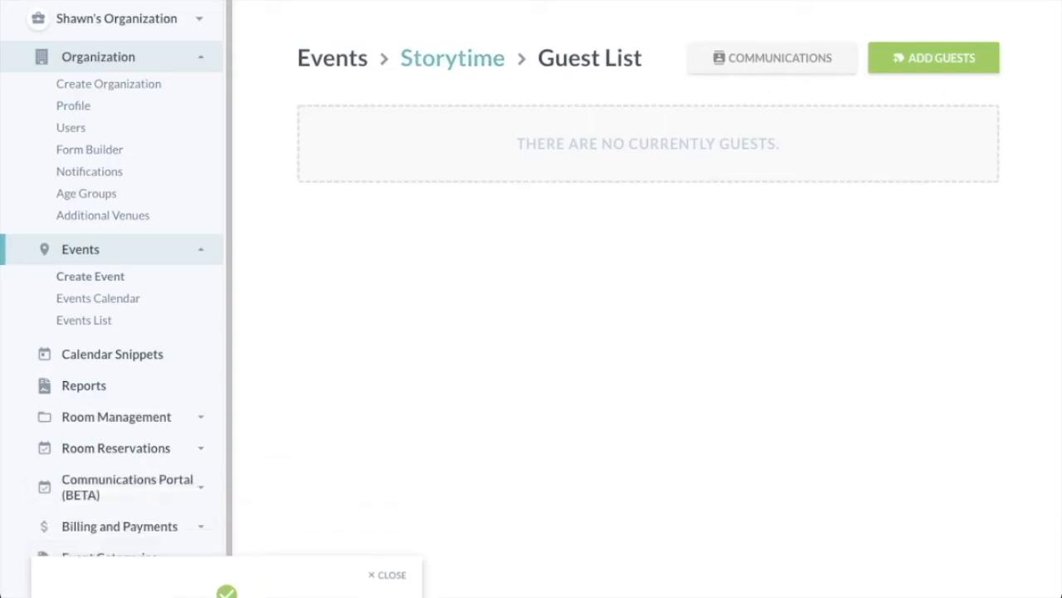
left_click(452, 59)
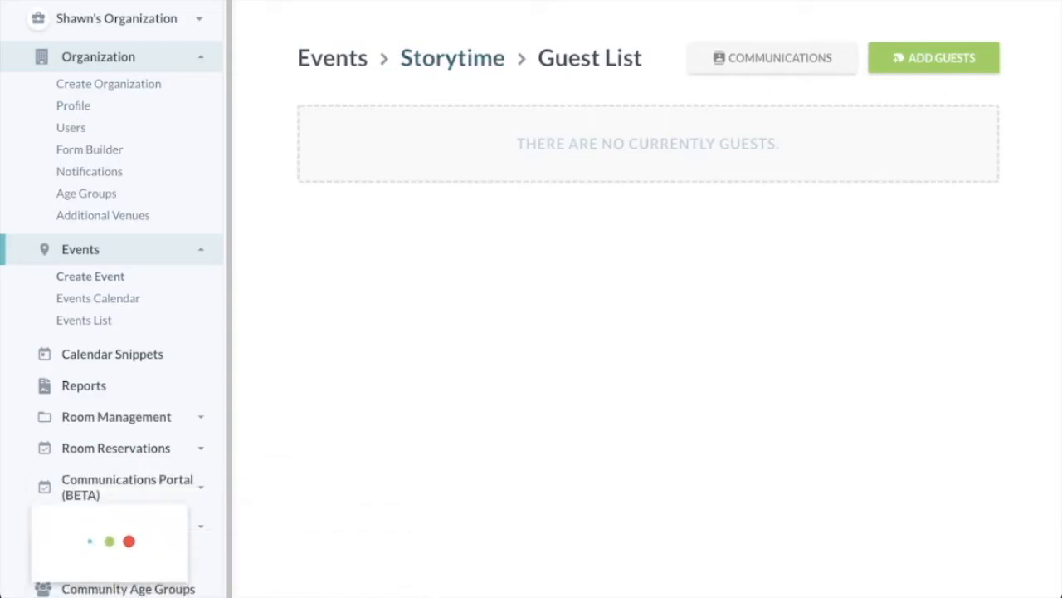
Copy the Event URL from Storytime's Confirmation step, open the public page, and start registering.
left_click(872, 174)
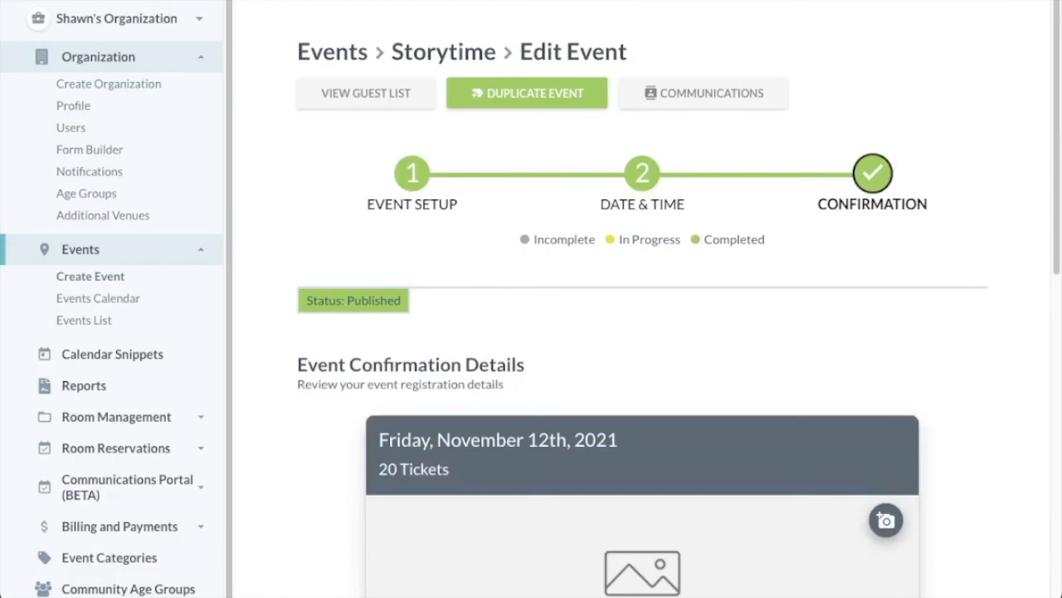
scroll(643, 299, "down", 7)
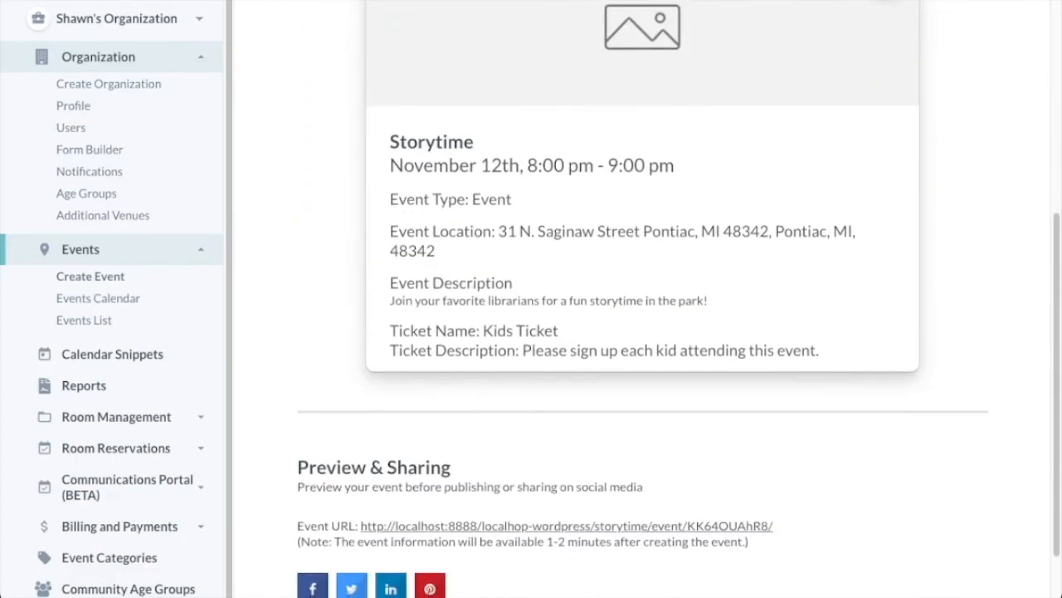
scroll(642, 299, "down", 1)
right_click(567, 444)
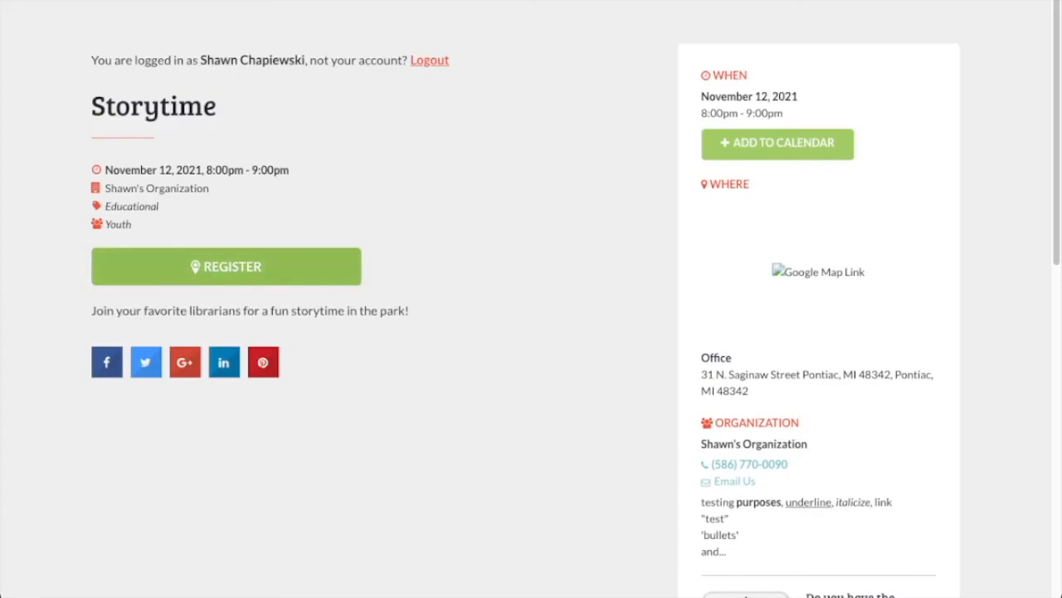
left_click(226, 266)
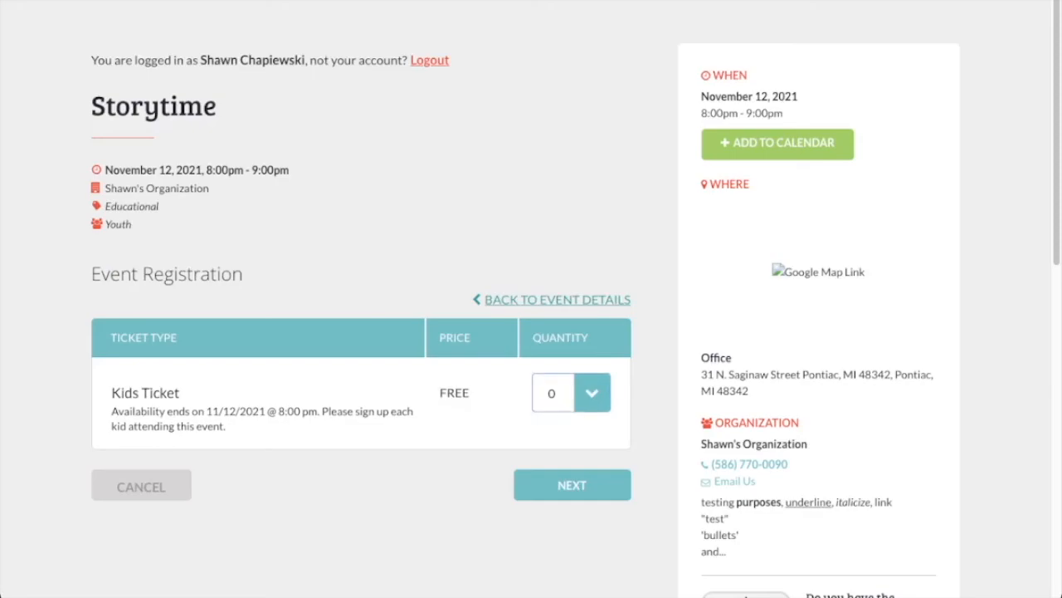
Choose 2 Kids Tickets and submit the library card number and PIN.
left_click(552, 431)
left_click(572, 484)
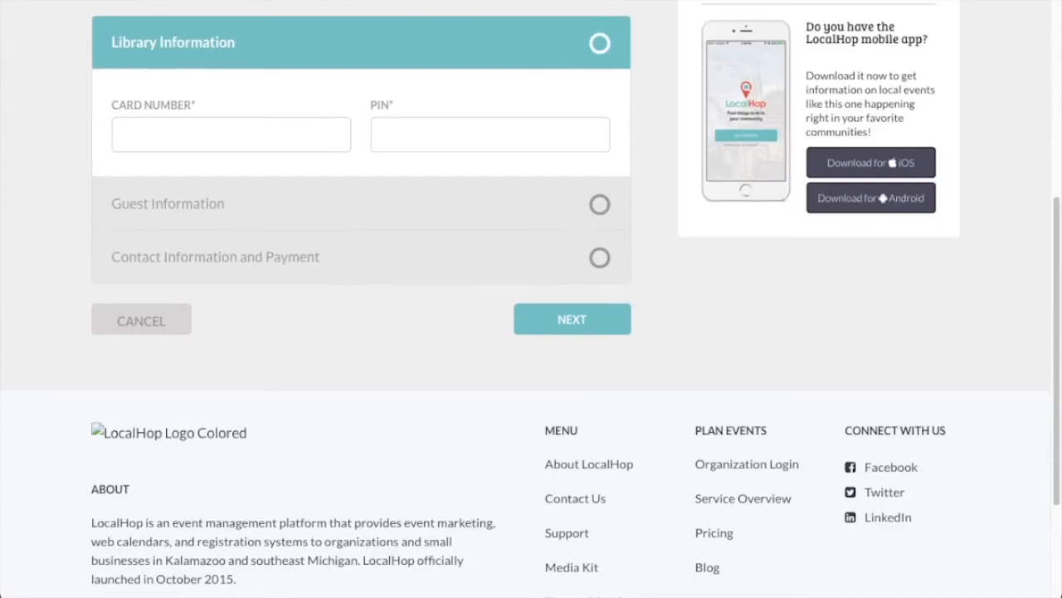
left_click(230, 134)
type("21513456246532")
key("Tab")
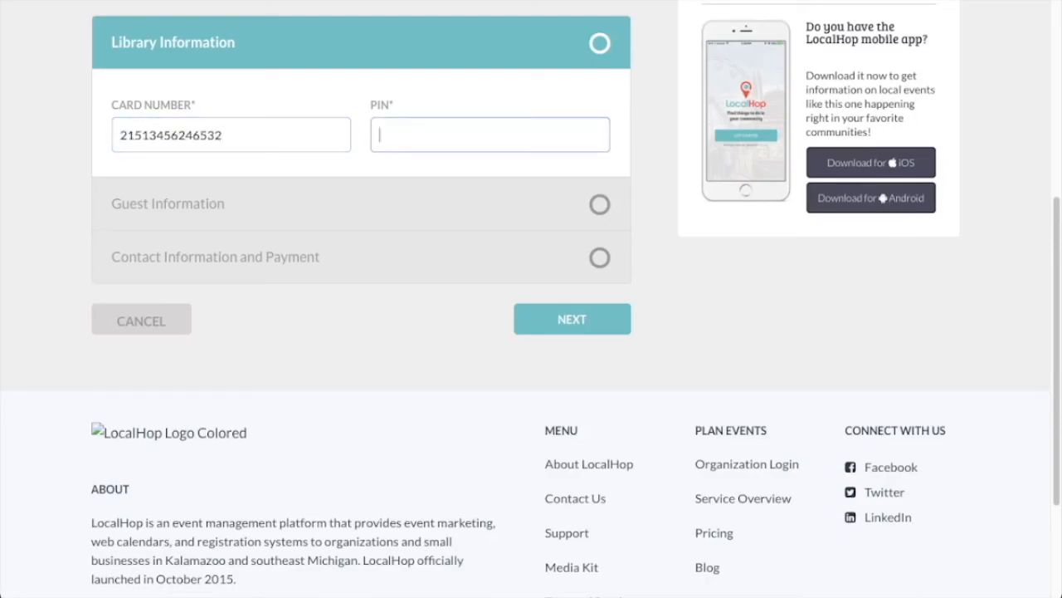
type("1234")
key("Return")
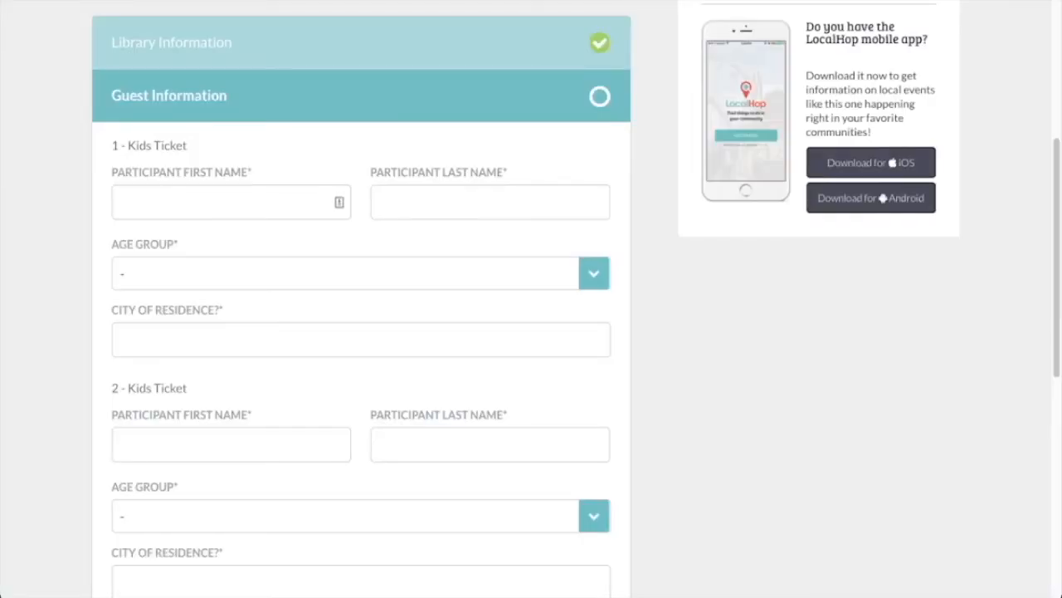
Enter the first kid's first and last name, age group 0-3, and city Pontiac.
scroll(361, 331, "down", 2)
scroll(361, 332, "up", 1)
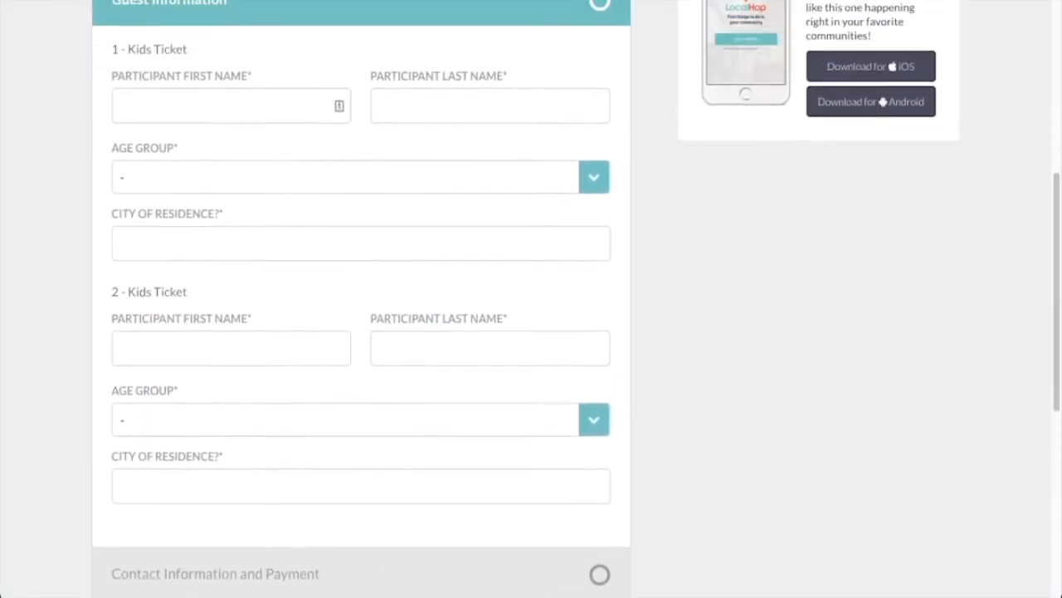
left_click(224, 127)
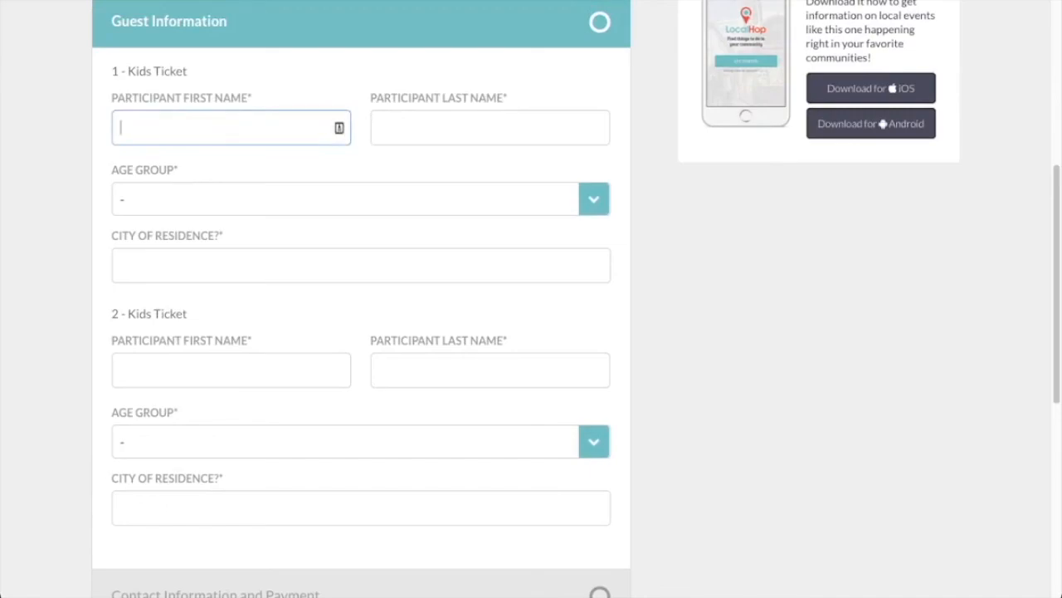
key("Tab")
key("Tab")
key("Down")
key("Tab")
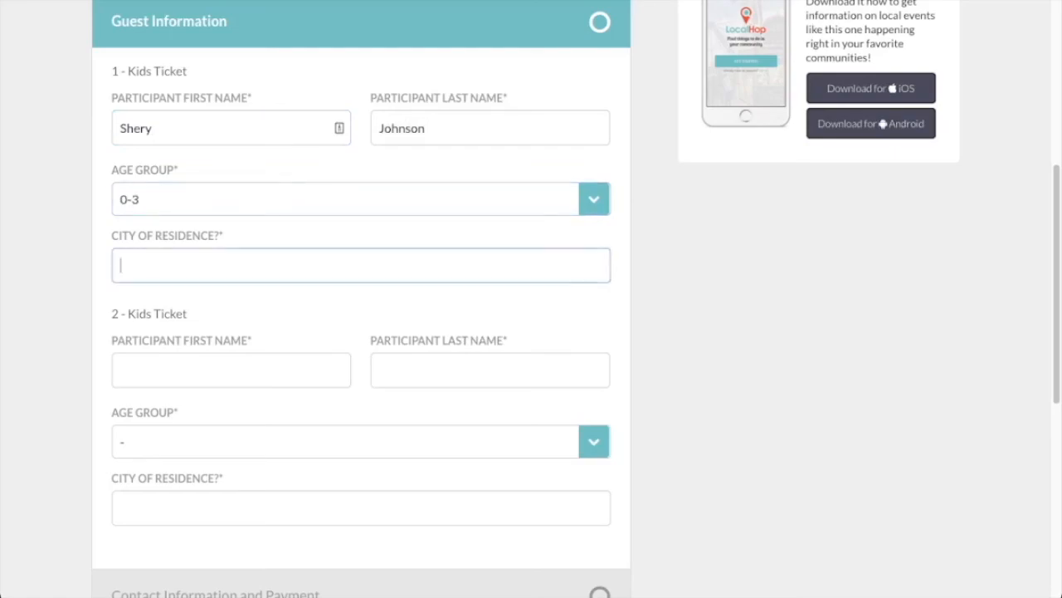
key("Down")
key("Return")
Enter the second kid's first and last name, age group 4-6, and city Pontiac, then continue to contact details.
key("Tab")
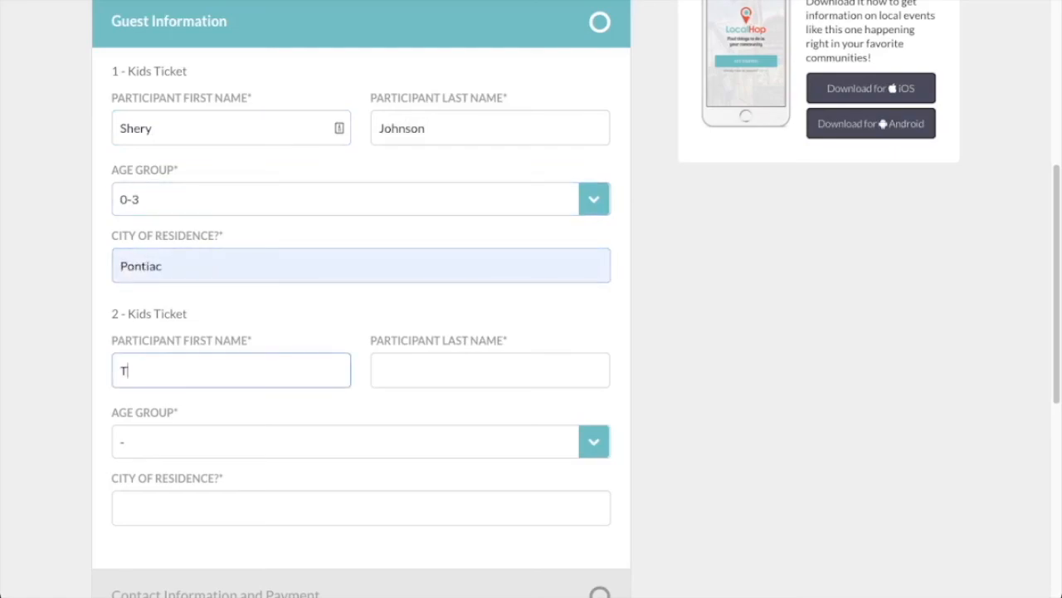
key("Tab")
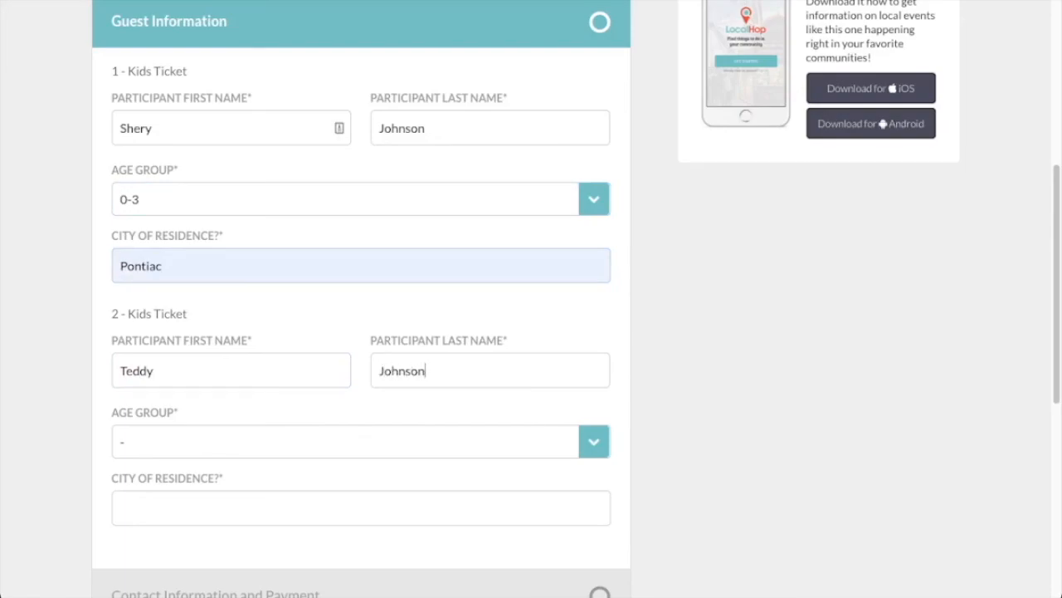
key("Tab")
key("4")
key("Tab")
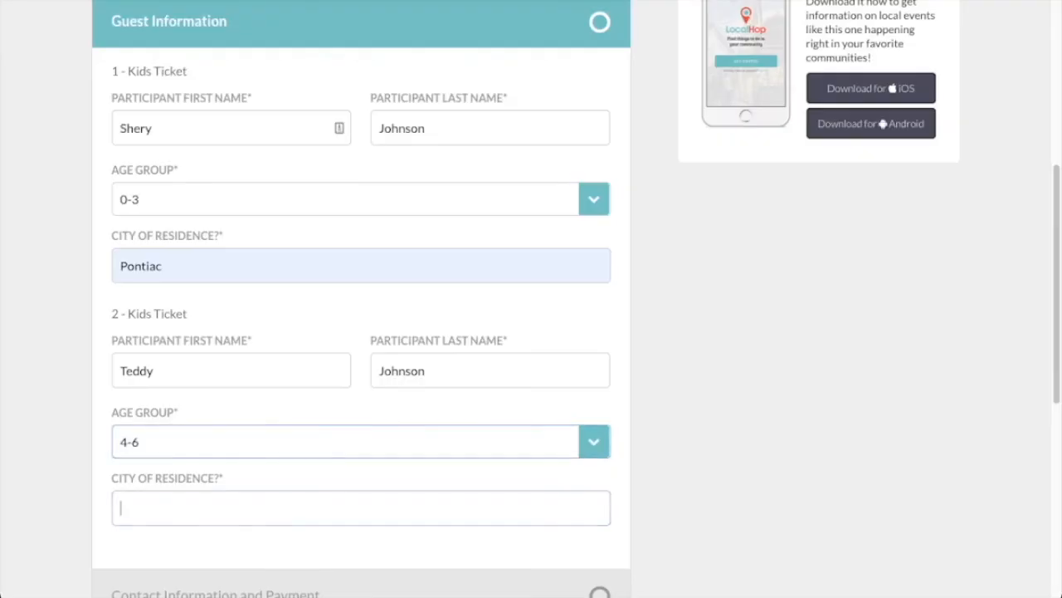
type("Pontiac")
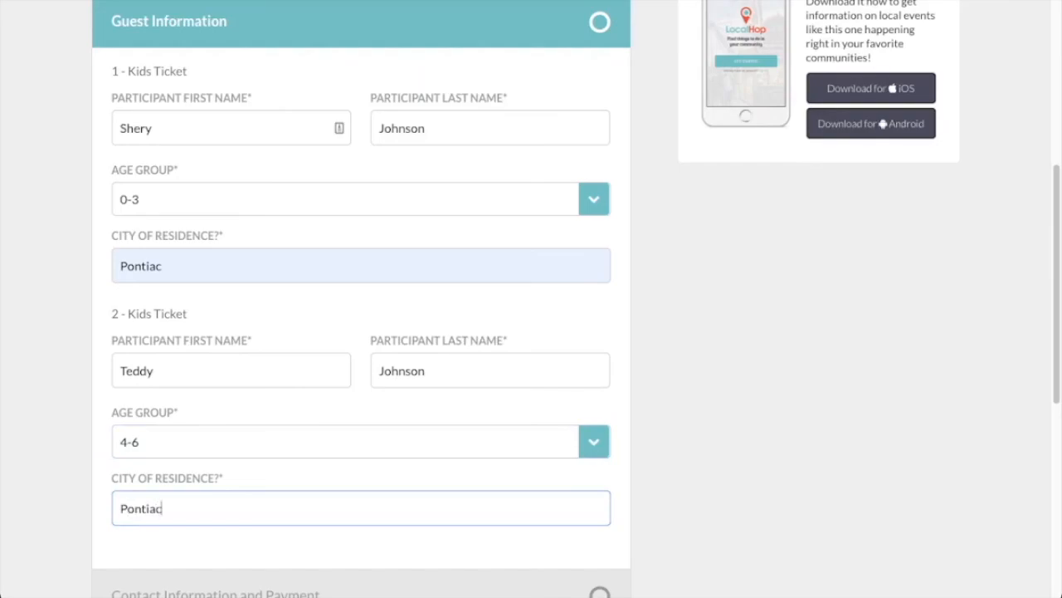
key("Tab")
key("Return")
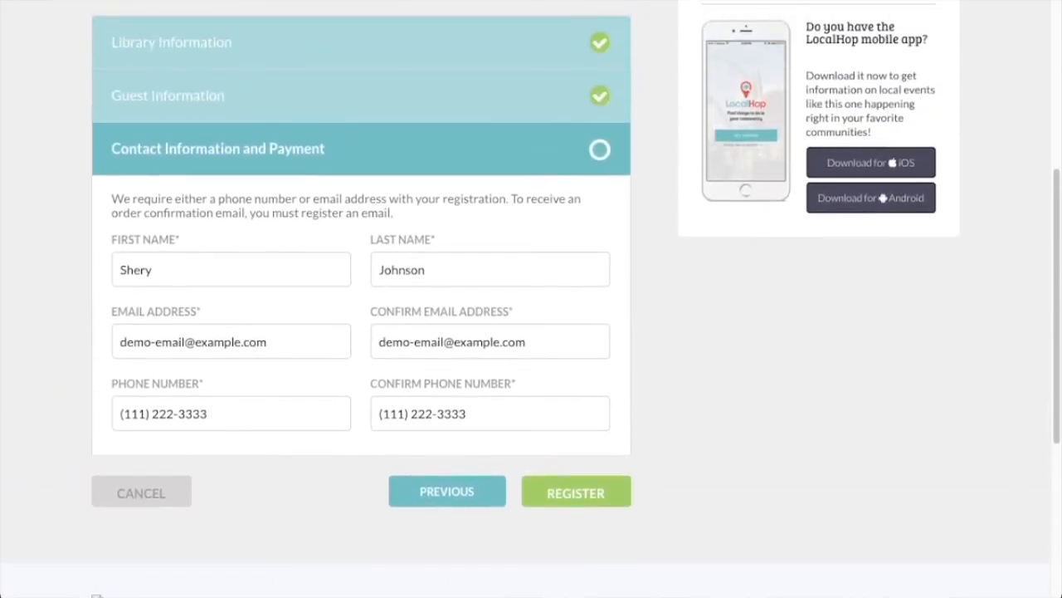
Clear the prefilled phone number, submit the two-kid registration, and dismiss the success message.
left_click_drag(210, 413, 119, 414)
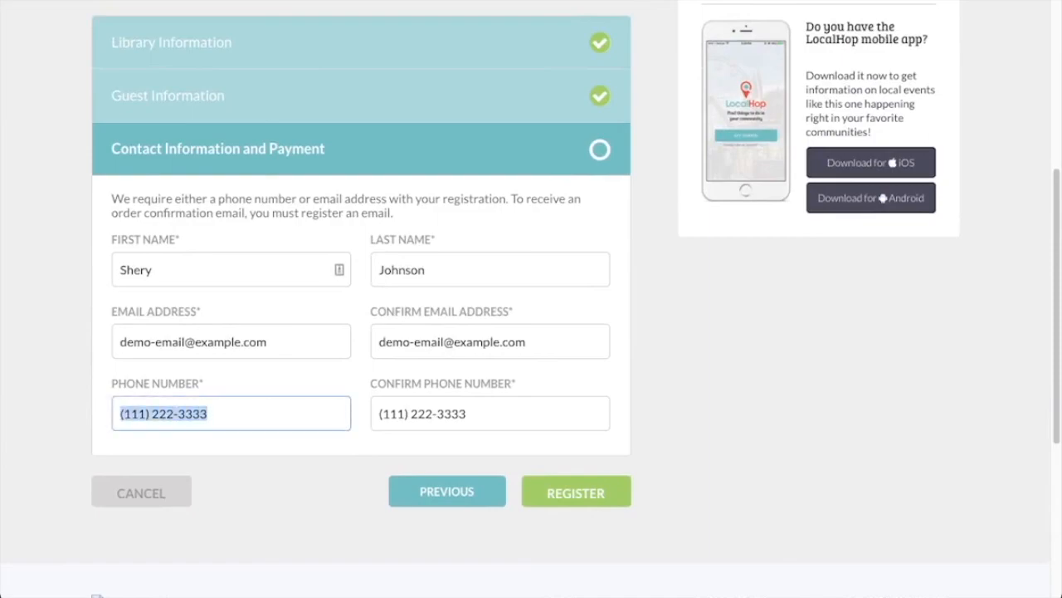
key("BackSpace")
key("BackSpace")
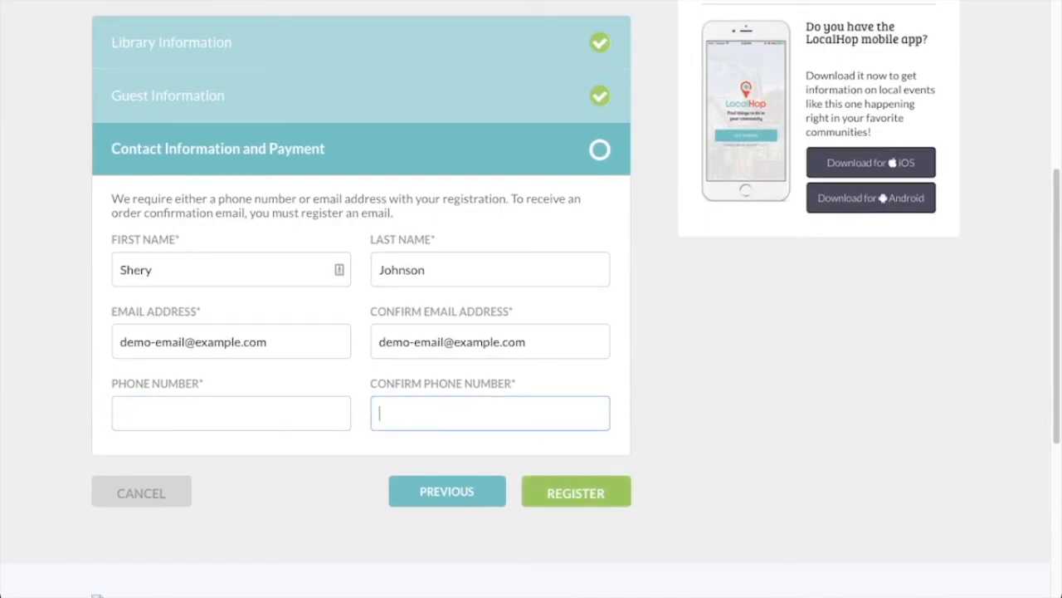
left_click(576, 491)
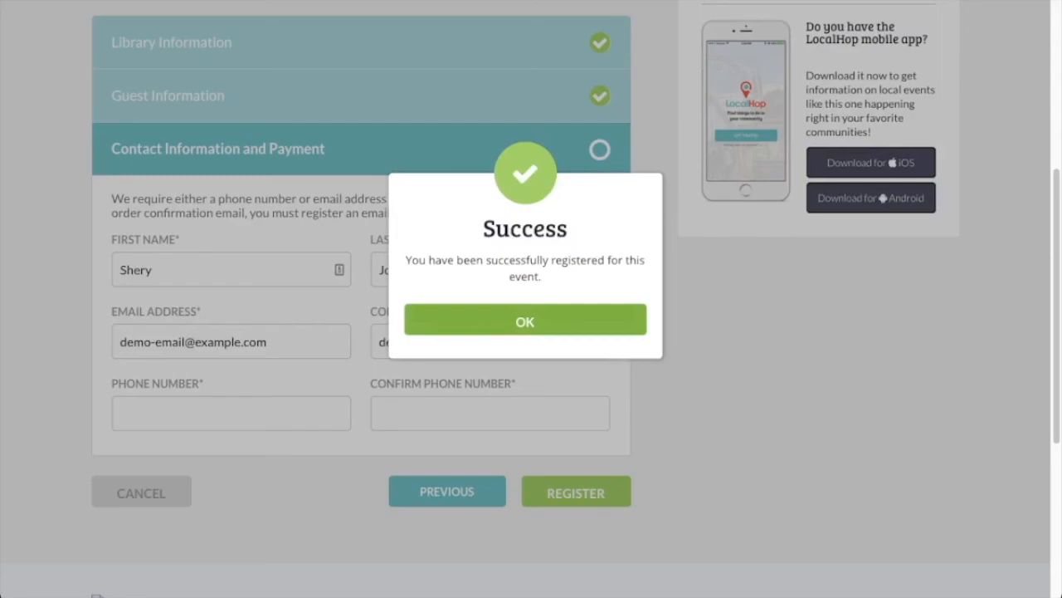
left_click(525, 321)
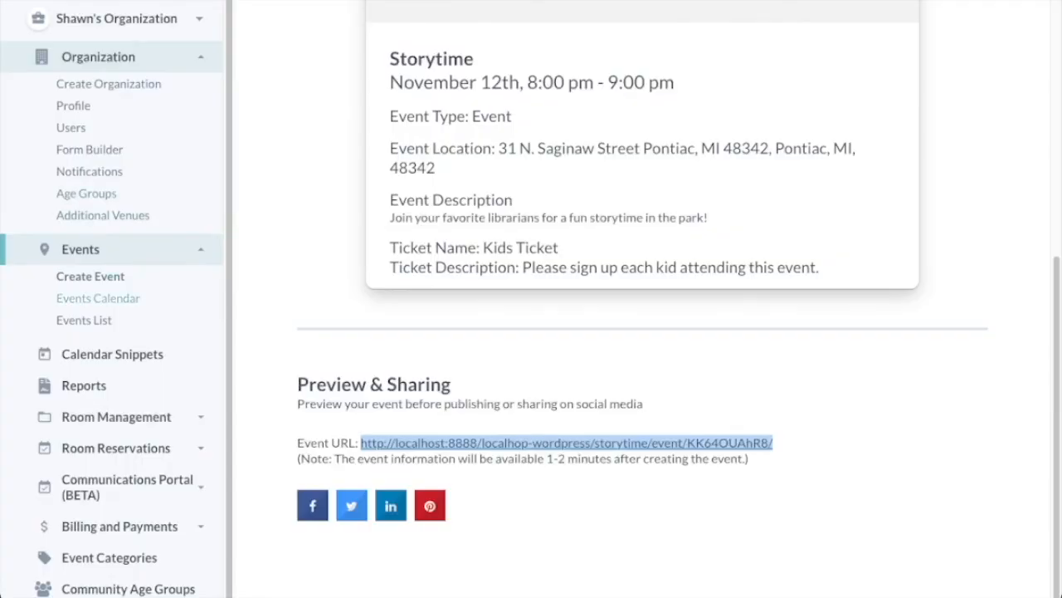
Open the admin Events Calendar showing November 2021.
left_click(98, 298)
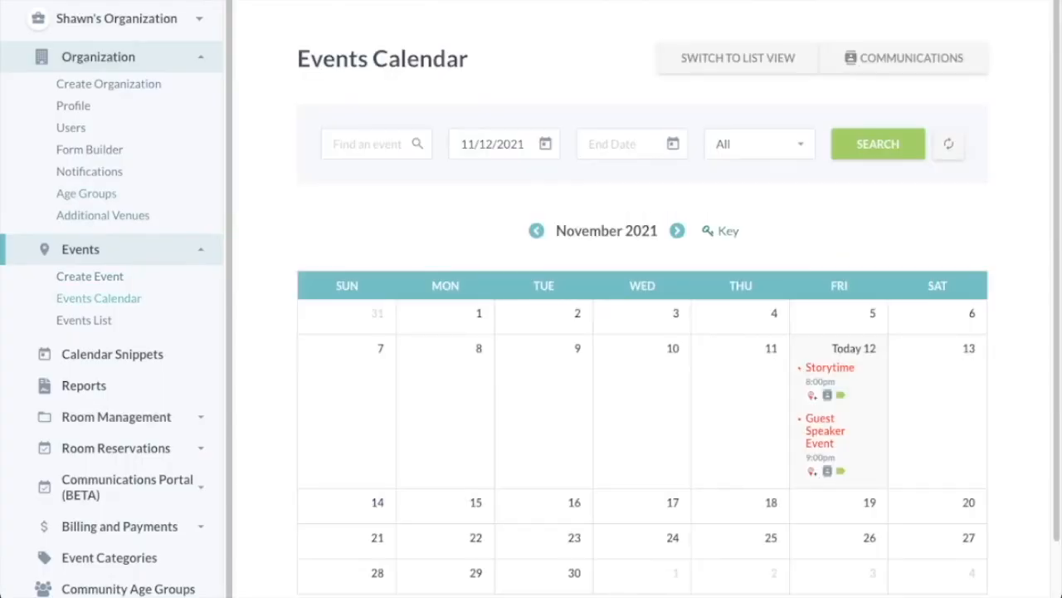